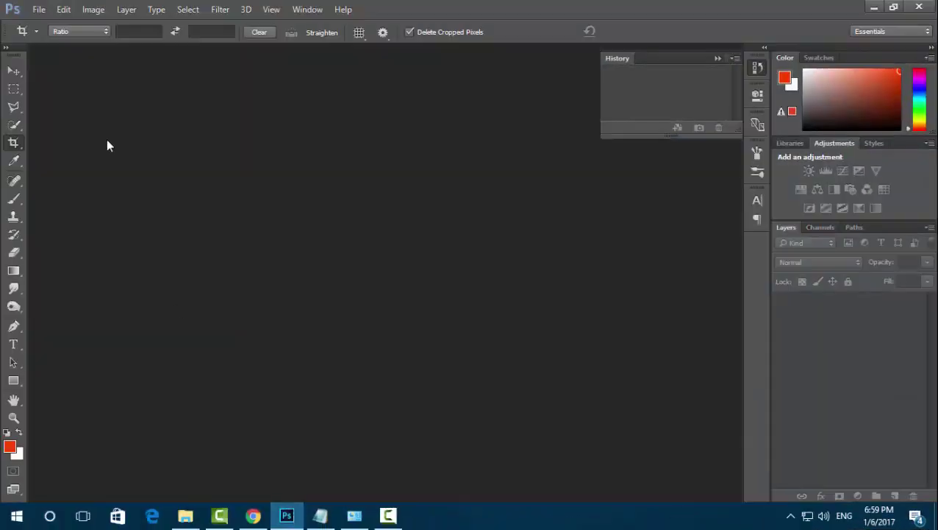
Open the File menu in the empty workspace to load a photo
{"action": "left_click", "coordinate": [39, 9]}
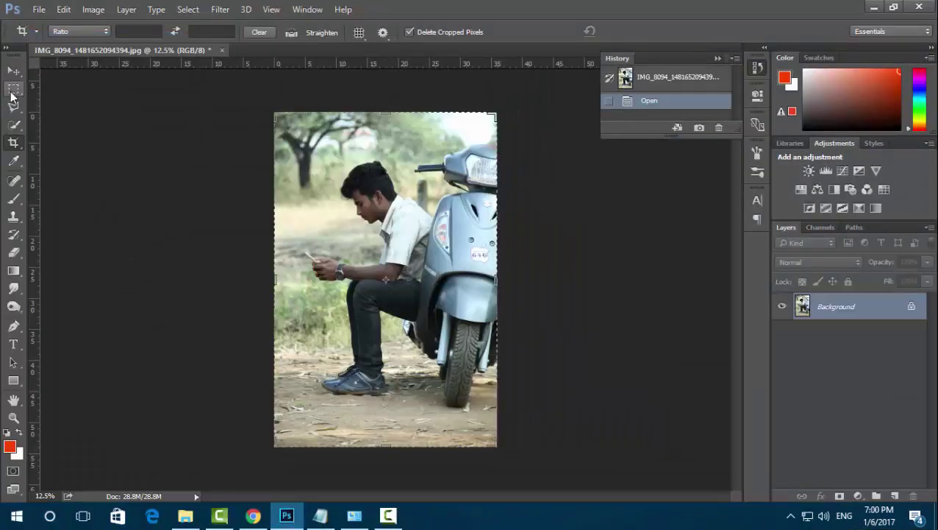
With the Pen tool active, duplicate the Background layer and zoom in on the shoe
{"action": "key", "text": "p"}
{"action": "right_click", "coordinate": [840, 323]}
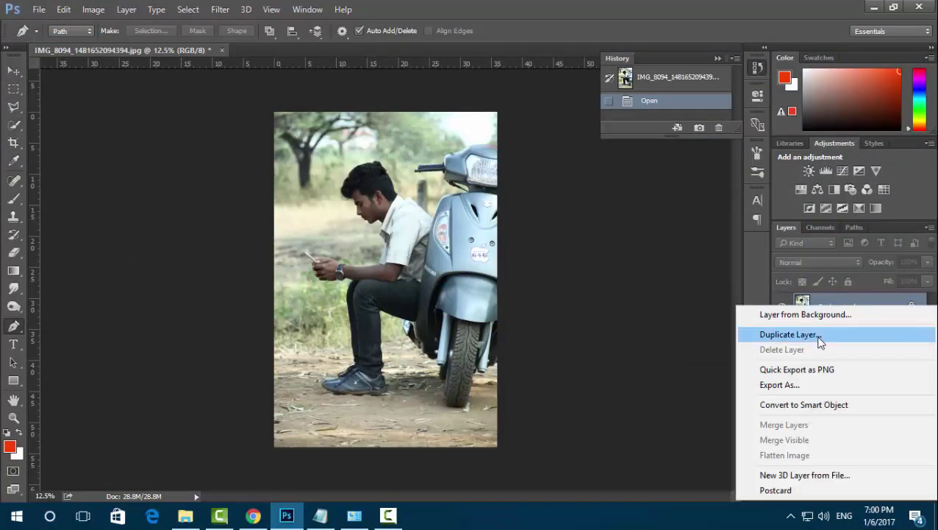
{"action": "left_click", "coordinate": [820, 335]}
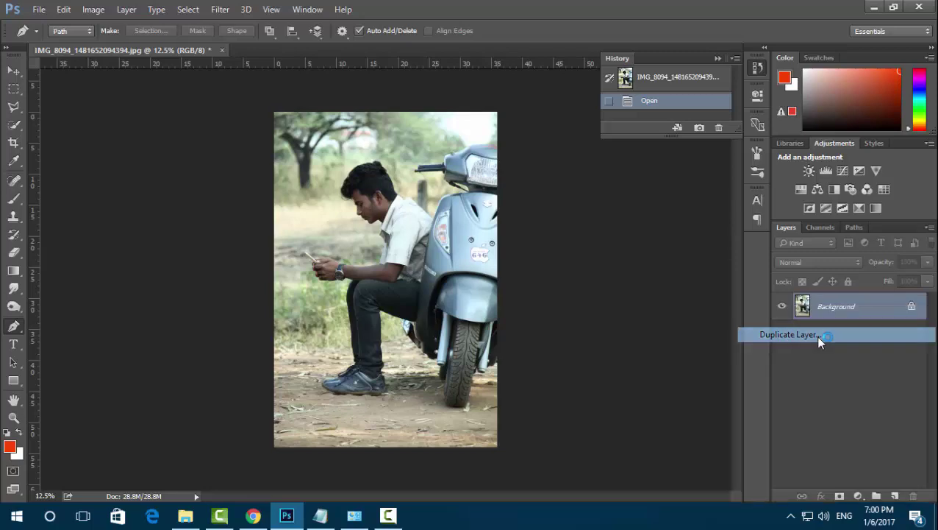
{"action": "left_click", "coordinate": [598, 156]}
{"action": "scroll", "coordinate": [376, 250], "scroll_direction": "up", "scroll_amount": 2}
{"action": "scroll", "coordinate": [353, 316], "scroll_direction": "up", "scroll_amount": 3}
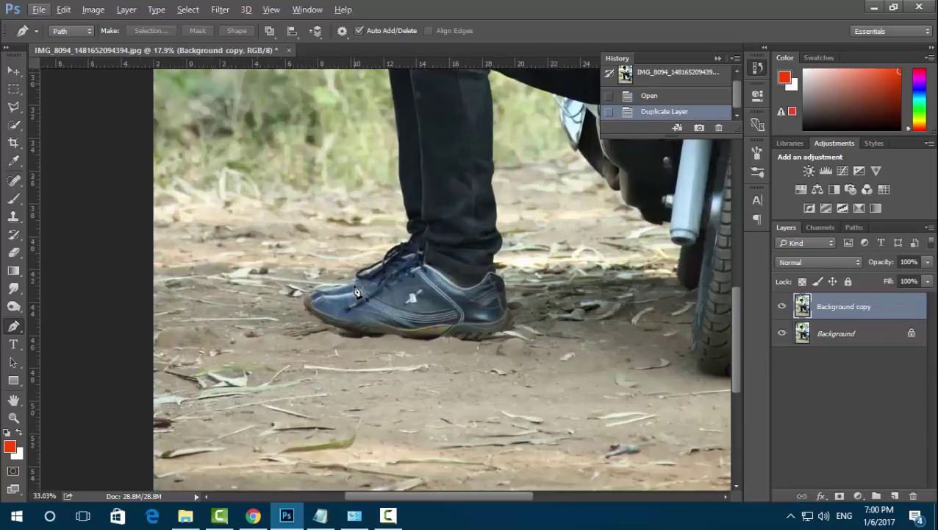
{"action": "scroll", "coordinate": [316, 309], "scroll_direction": "up", "scroll_amount": 2}
{"action": "scroll", "coordinate": [306, 308], "scroll_direction": "up", "scroll_amount": 2}
{"action": "scroll", "coordinate": [298, 305], "scroll_direction": "up", "scroll_amount": 2}
{"action": "scroll", "coordinate": [298, 305], "scroll_direction": "up", "scroll_amount": 1}
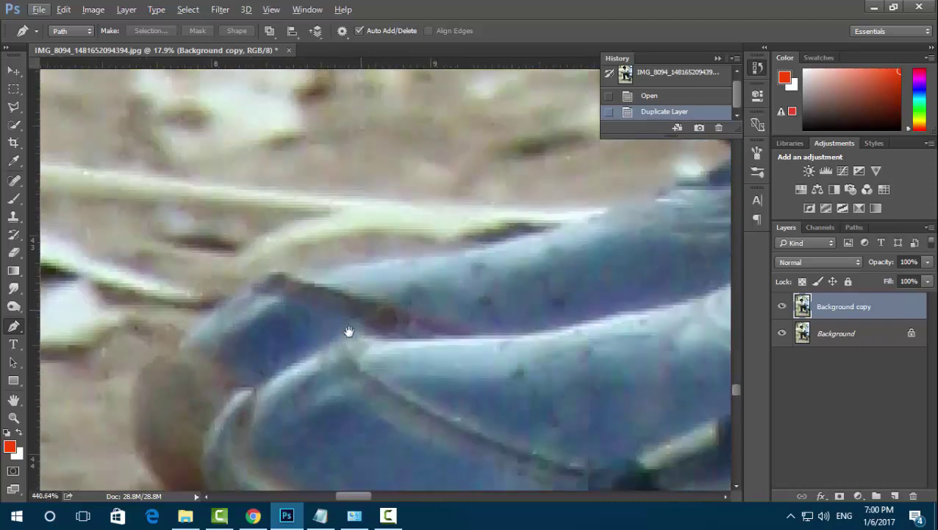
{"action": "scroll", "coordinate": [347, 331], "scroll_direction": "up", "scroll_amount": 2}
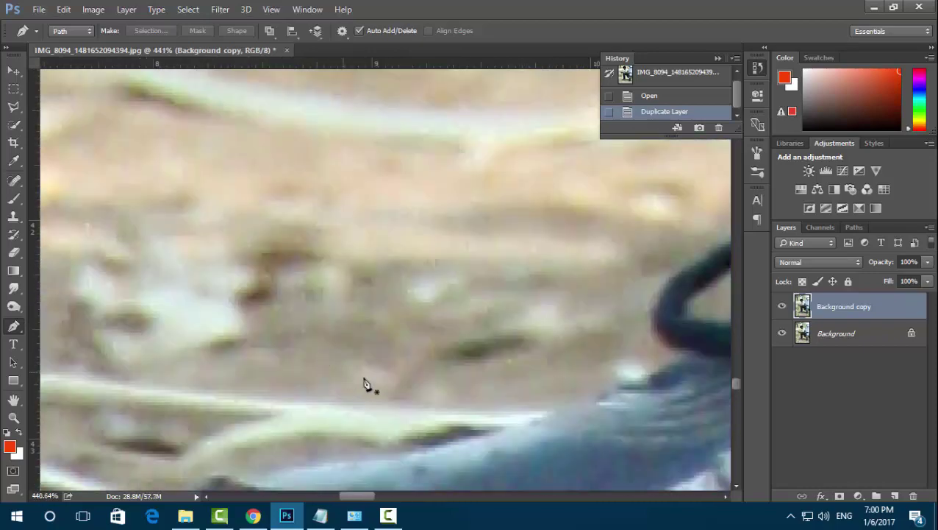
{"action": "scroll", "coordinate": [412, 331], "scroll_direction": "down", "scroll_amount": 3}
Place pen anchors around the shoe's toe, top edge and lace loop
{"action": "left_click", "coordinate": [221, 310]}
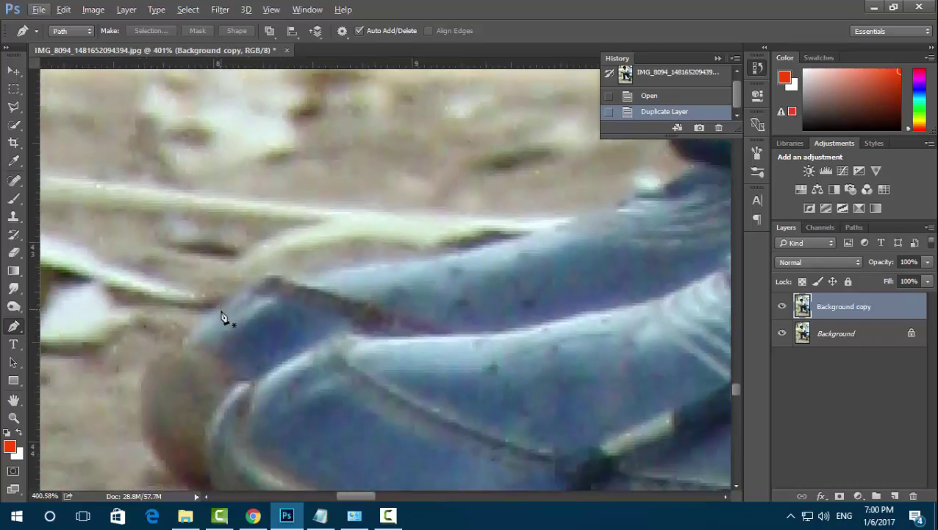
{"action": "left_click", "coordinate": [324, 275]}
{"action": "left_click_drag", "start_coordinate": [369, 267], "coordinate": [406, 259]}
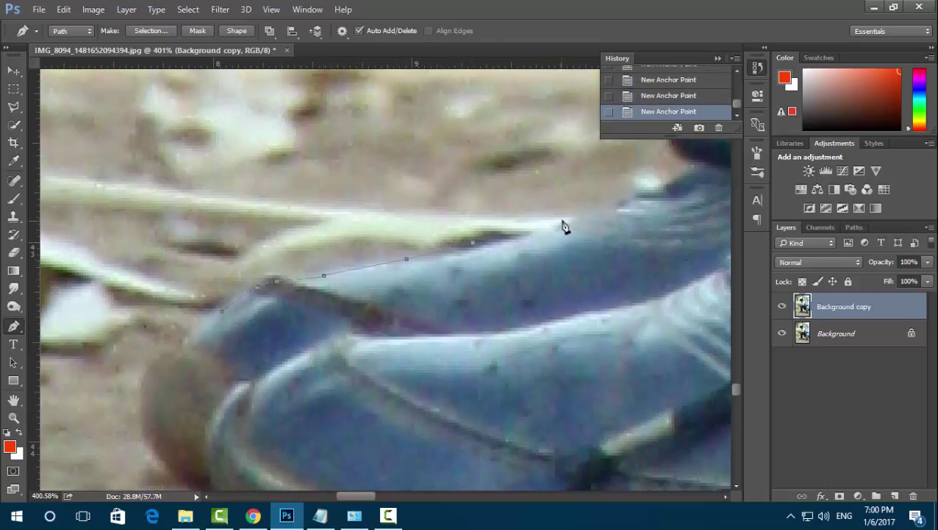
{"action": "left_click", "coordinate": [625, 194]}
{"action": "left_click_drag", "start_coordinate": [625, 194], "coordinate": [517, 307]}
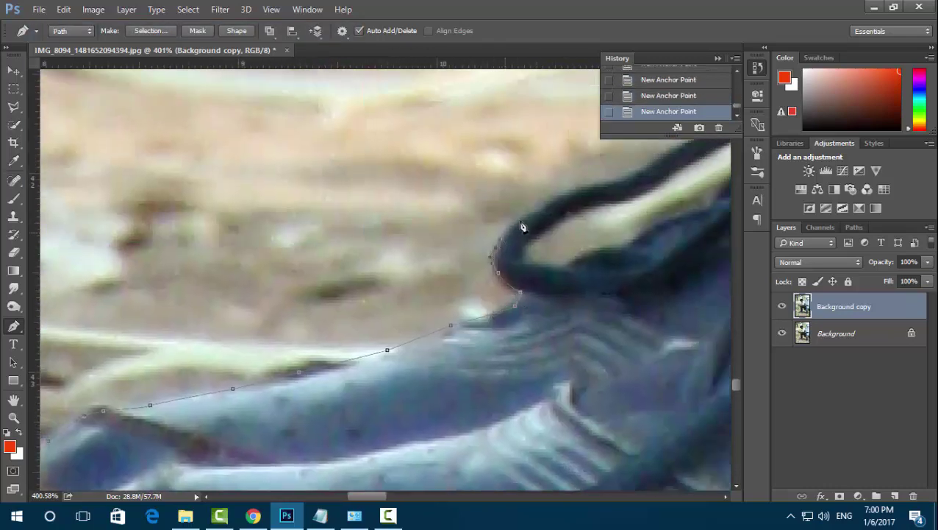
{"action": "mouse_move", "coordinate": [522, 227]}
{"action": "left_mouse_down"}
{"action": "mouse_move", "coordinate": [377, 352]}
{"action": "mouse_move", "coordinate": [297, 404]}
{"action": "left_mouse_up"}
{"action": "left_click", "coordinate": [329, 379]}
{"action": "left_click", "coordinate": [417, 346]}
{"action": "left_click", "coordinate": [506, 299]}
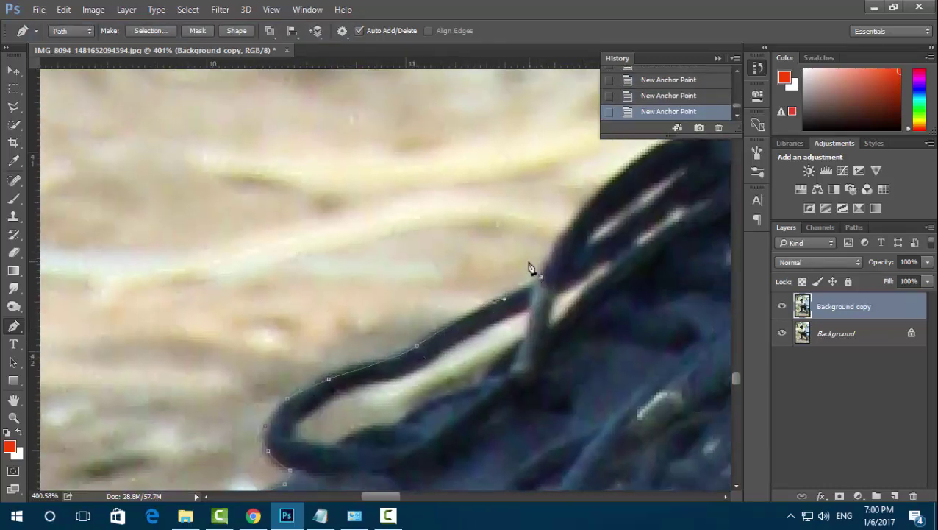
{"action": "left_click", "coordinate": [578, 212]}
{"action": "left_click_drag", "start_coordinate": [609, 190], "coordinate": [478, 334]}
{"action": "left_click", "coordinate": [522, 298]}
{"action": "left_click", "coordinate": [559, 282]}
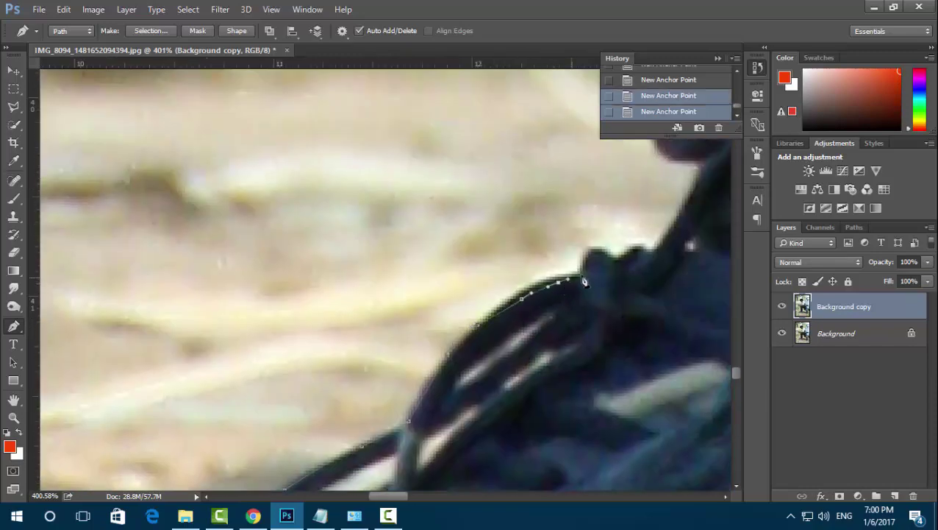
{"action": "left_click", "coordinate": [583, 274]}
{"action": "left_click", "coordinate": [592, 244]}
{"action": "left_click", "coordinate": [647, 246]}
{"action": "left_click", "coordinate": [655, 254]}
Continue the pen path up the trouser leg's edge
{"action": "left_click_drag", "start_coordinate": [680, 213], "coordinate": [588, 375]}
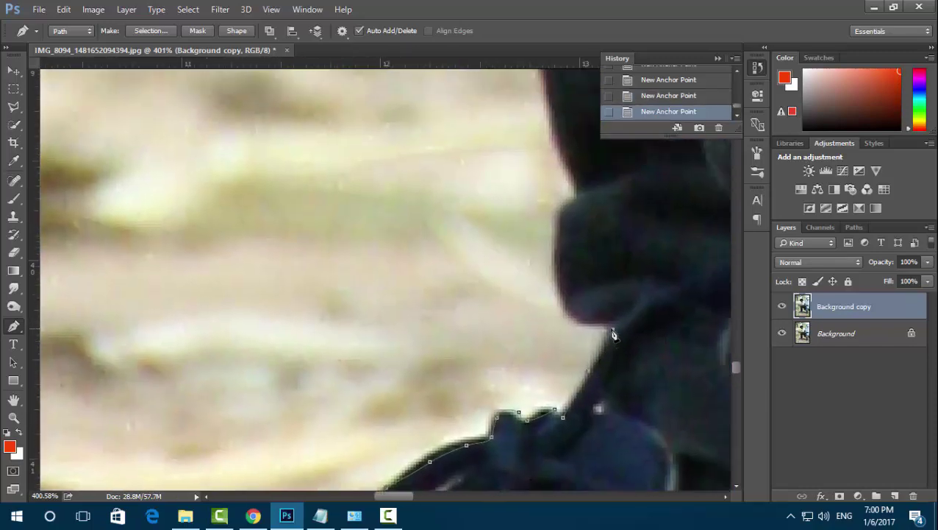
{"action": "left_click", "coordinate": [561, 261]}
{"action": "left_click", "coordinate": [572, 215]}
{"action": "left_click", "coordinate": [585, 190]}
{"action": "left_click_drag", "start_coordinate": [575, 171], "coordinate": [567, 437]}
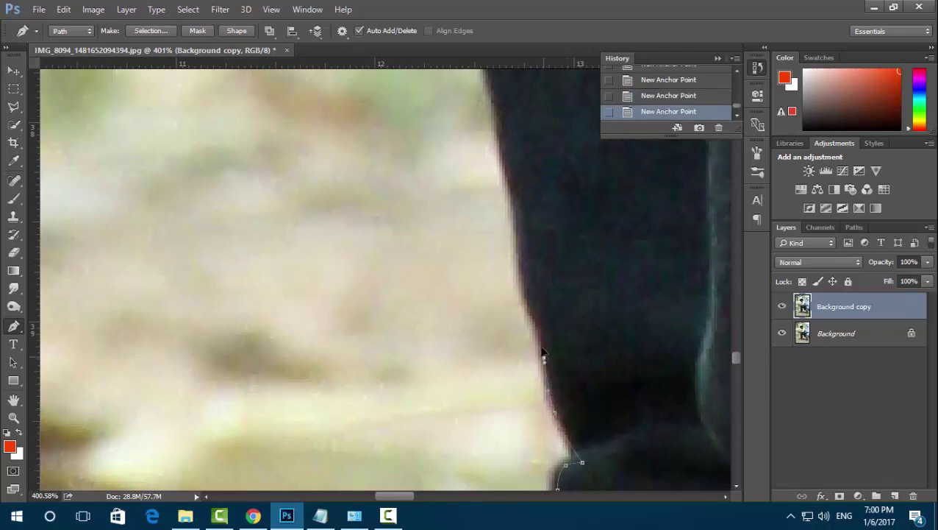
{"action": "left_click", "coordinate": [534, 314]}
{"action": "left_click_drag", "start_coordinate": [532, 249], "coordinate": [581, 221]}
{"action": "left_click", "coordinate": [552, 291]}
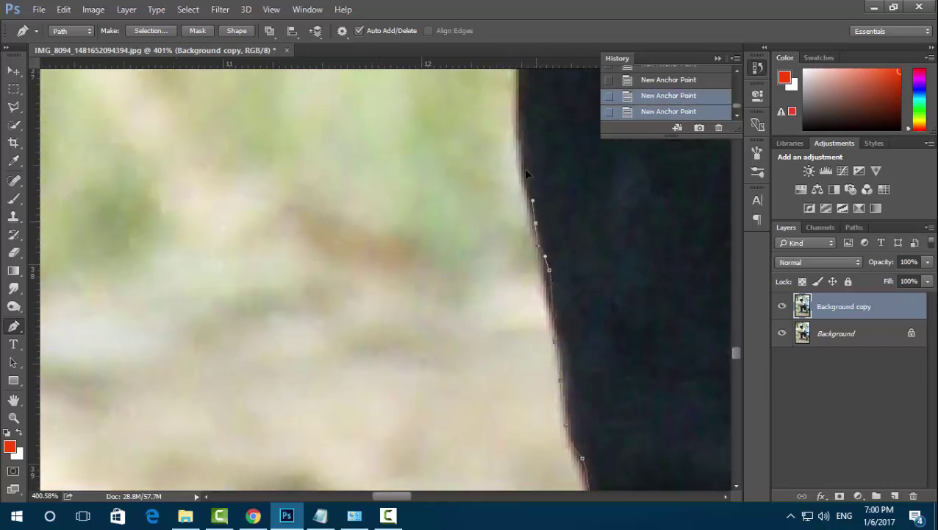
{"action": "left_click", "coordinate": [533, 221]}
{"action": "left_click_drag", "start_coordinate": [524, 167], "coordinate": [559, 367]}
{"action": "left_click", "coordinate": [560, 231]}
{"action": "left_click_drag", "start_coordinate": [566, 121], "coordinate": [573, 325]}
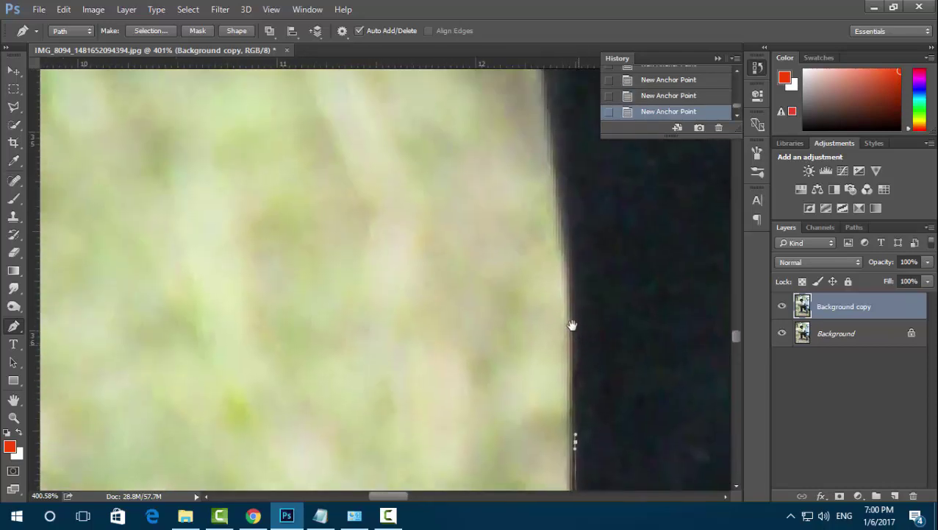
{"action": "left_click_drag", "start_coordinate": [558, 133], "coordinate": [585, 334]}
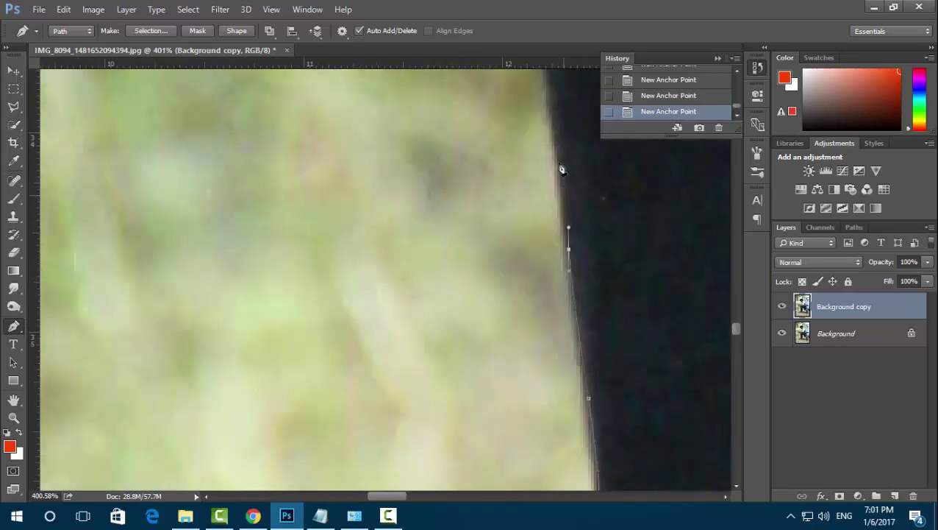
{"action": "left_click_drag", "start_coordinate": [558, 161], "coordinate": [524, 277]}
{"action": "left_click", "coordinate": [492, 223]}
{"action": "left_click_drag", "start_coordinate": [492, 143], "coordinate": [532, 306]}
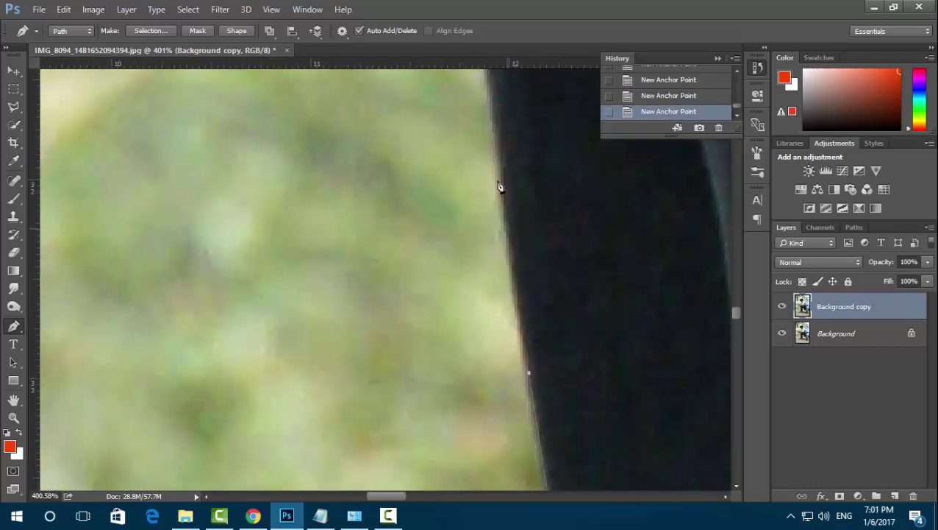
{"action": "left_click", "coordinate": [500, 151]}
{"action": "left_click_drag", "start_coordinate": [503, 135], "coordinate": [524, 263]}
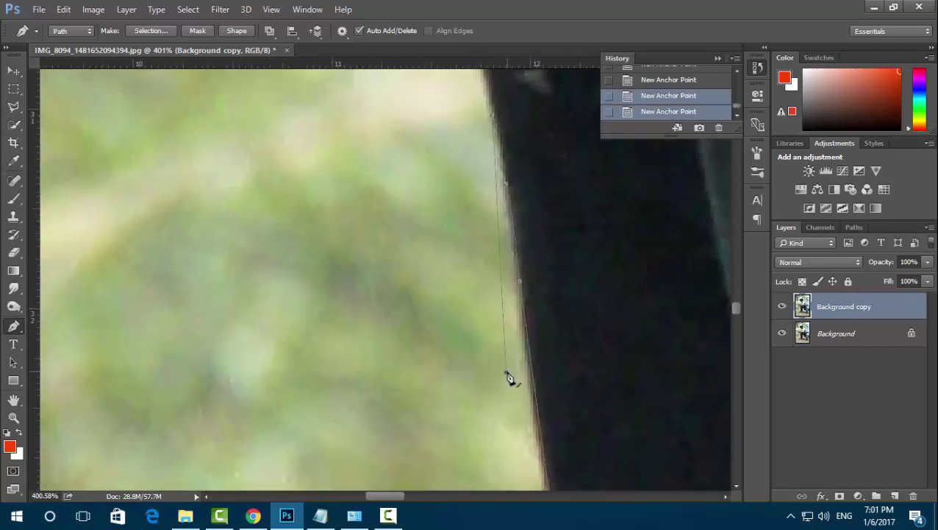
{"action": "left_click_drag", "start_coordinate": [530, 174], "coordinate": [541, 450]}
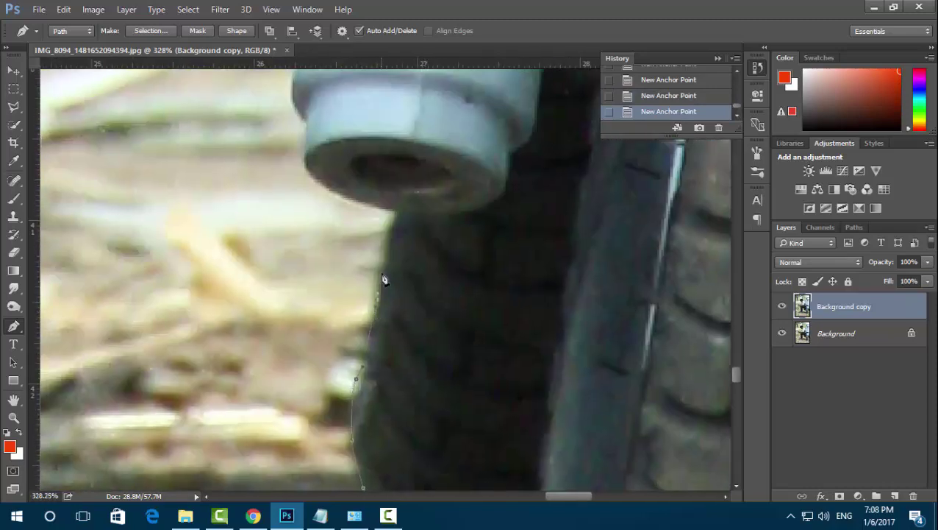
Extend the path up the tyre edge and close it at the starting anchor
{"action": "left_click", "coordinate": [386, 243]}
{"action": "left_click", "coordinate": [389, 214]}
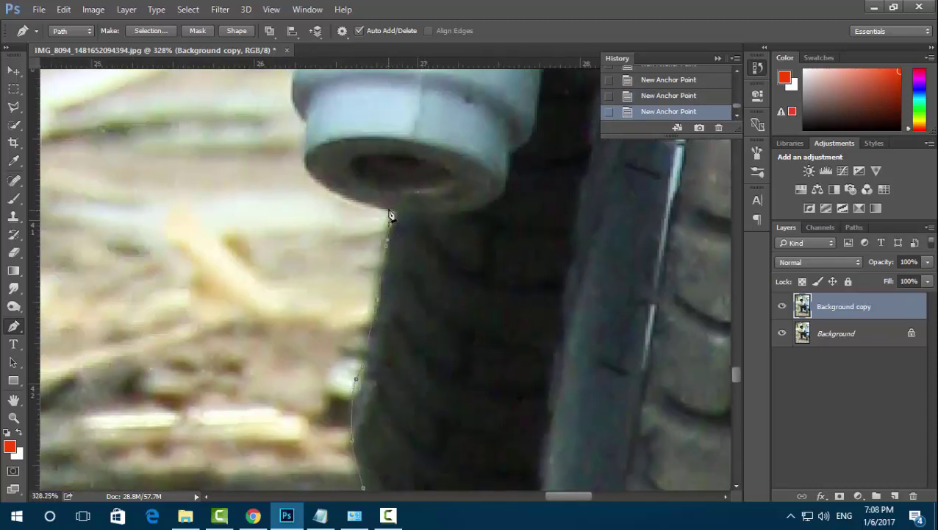
{"action": "left_click", "coordinate": [292, 103]}
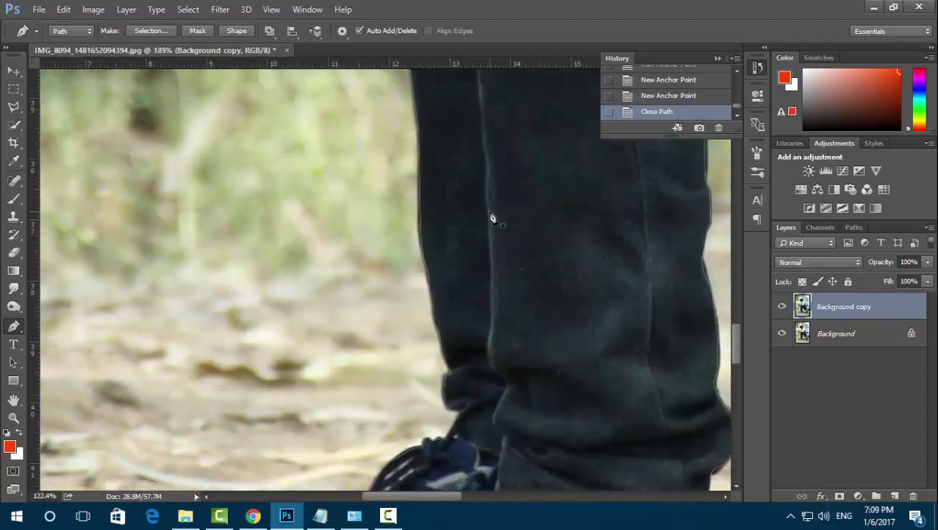
Trace a second closed path around the background gap near the knee
{"action": "scroll", "coordinate": [492, 218], "scroll_direction": "down", "scroll_amount": 2}
{"action": "scroll", "coordinate": [492, 228], "scroll_direction": "down", "scroll_amount": 2}
{"action": "scroll", "coordinate": [493, 263], "scroll_direction": "up", "scroll_amount": 1}
{"action": "scroll", "coordinate": [493, 262], "scroll_direction": "up", "scroll_amount": 1}
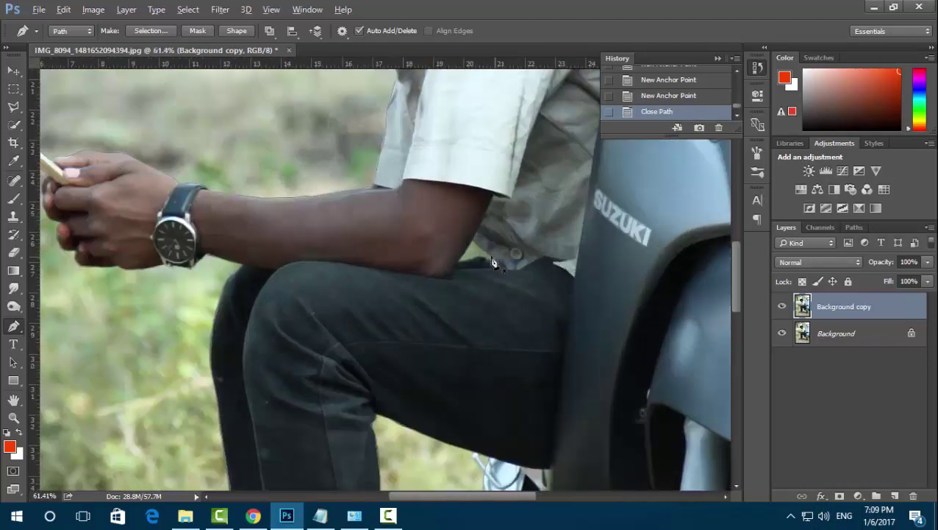
{"action": "scroll", "coordinate": [494, 263], "scroll_direction": "up", "scroll_amount": 4}
{"action": "scroll", "coordinate": [451, 241], "scroll_direction": "up", "scroll_amount": 4}
{"action": "left_click", "coordinate": [417, 174]}
{"action": "left_click", "coordinate": [485, 232]}
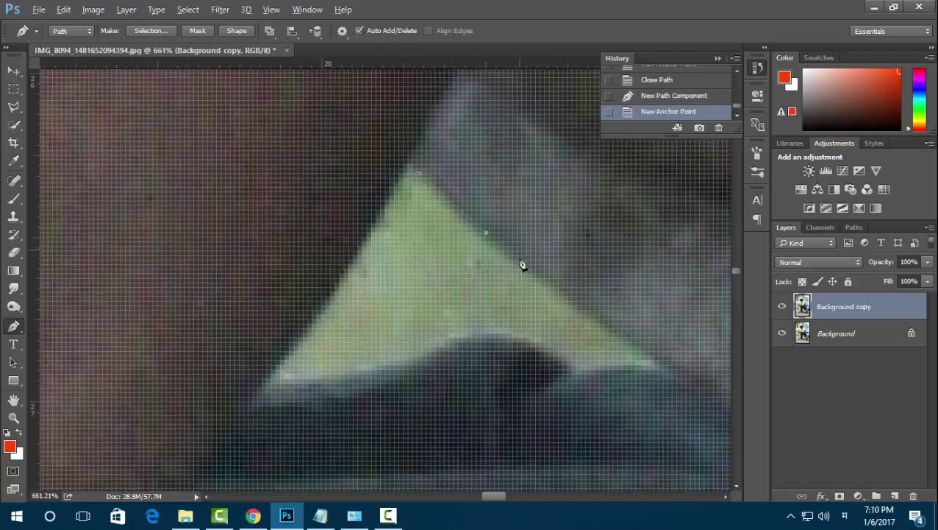
{"action": "scroll", "coordinate": [520, 265], "scroll_direction": "down", "scroll_amount": 1}
{"action": "left_click", "coordinate": [560, 284]}
{"action": "left_click", "coordinate": [577, 342]}
{"action": "left_click", "coordinate": [546, 335]}
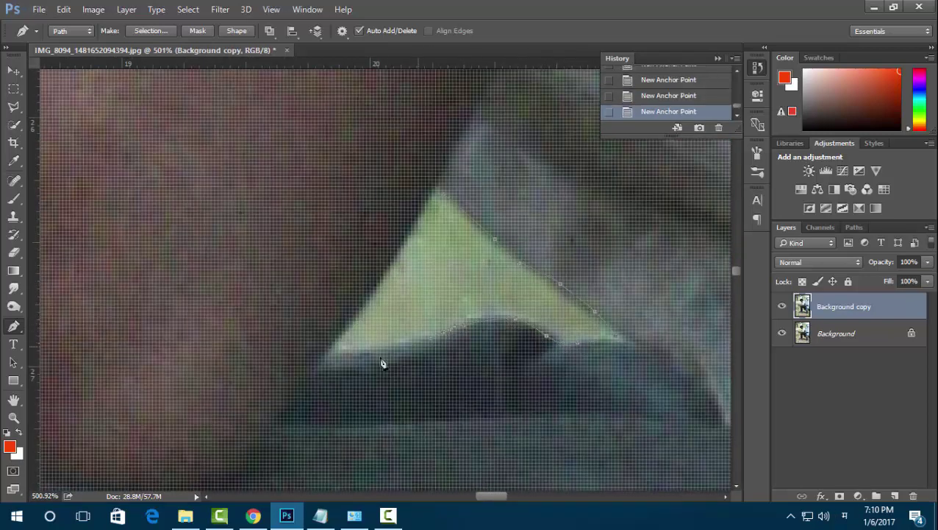
{"action": "left_click", "coordinate": [417, 212]}
{"action": "left_click", "coordinate": [441, 195]}
Check the head and scooter outline, then load the paths as a selection
{"action": "scroll", "coordinate": [470, 272], "scroll_direction": "down", "scroll_amount": 1}
{"action": "scroll", "coordinate": [494, 289], "scroll_direction": "down", "scroll_amount": 2}
{"action": "scroll", "coordinate": [495, 288], "scroll_direction": "down", "scroll_amount": 3}
{"action": "left_click_drag", "start_coordinate": [486, 133], "coordinate": [348, 366]}
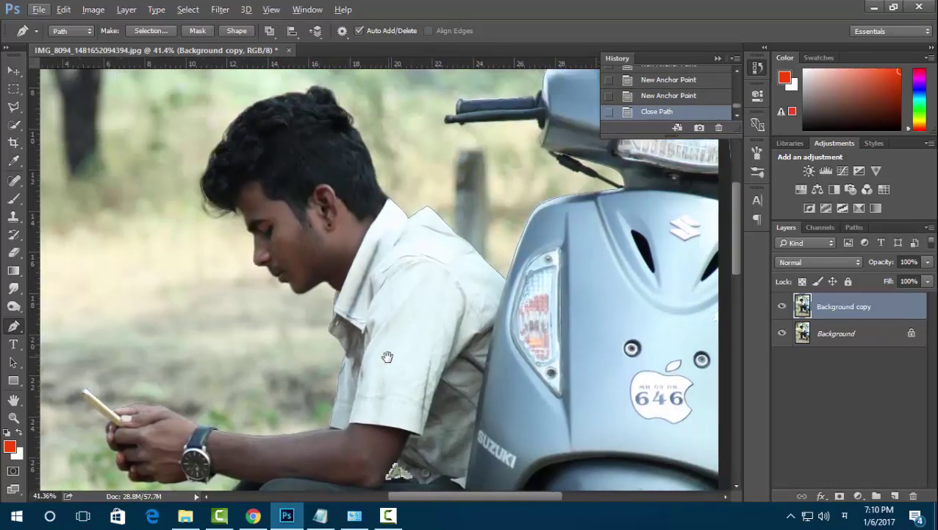
{"action": "scroll", "coordinate": [348, 365], "scroll_direction": "down", "scroll_amount": 1}
{"action": "scroll", "coordinate": [353, 353], "scroll_direction": "down", "scroll_amount": 2}
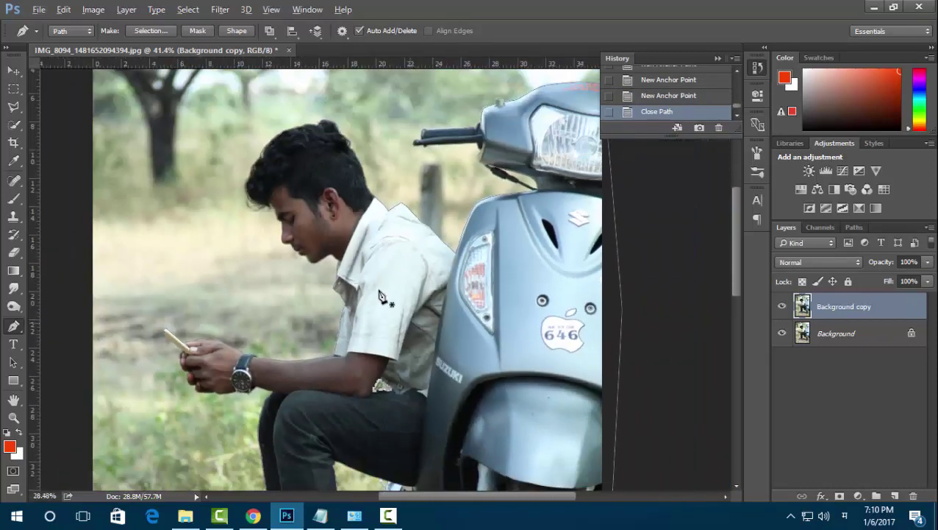
{"action": "scroll", "coordinate": [368, 316], "scroll_direction": "down", "scroll_amount": 2}
{"action": "scroll", "coordinate": [377, 295], "scroll_direction": "up", "scroll_amount": 1}
{"action": "key", "text": "ctrl+Return"}
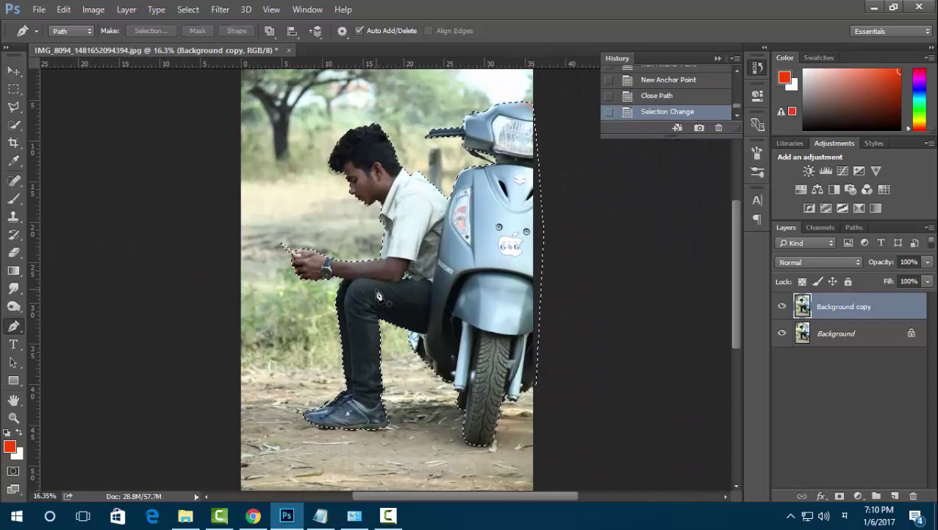
Refine the selection edge with Smooth 5 and Feather 2 px, then copy it to Layer 1
{"action": "key", "text": "m"}
{"action": "left_click", "coordinate": [528, 31]}
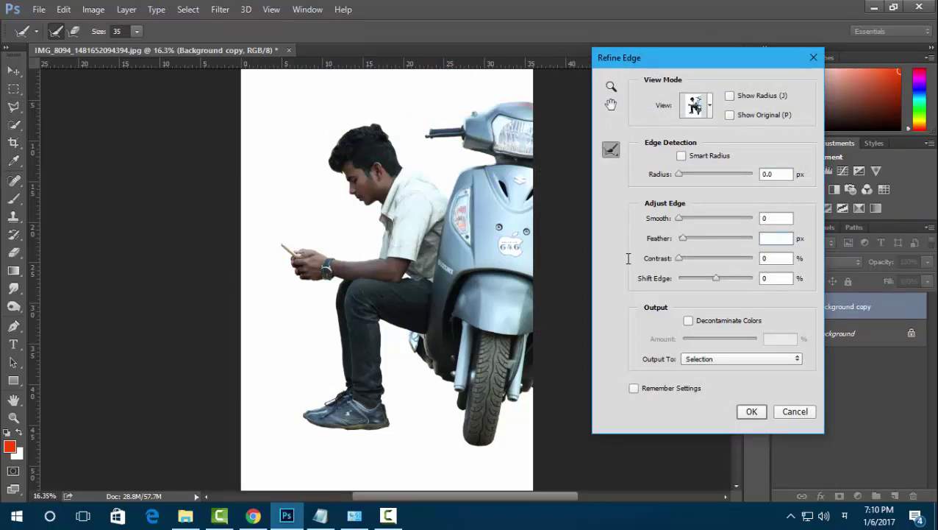
{"action": "left_click", "coordinate": [757, 412]}
{"action": "key", "text": "ctrl+j"}
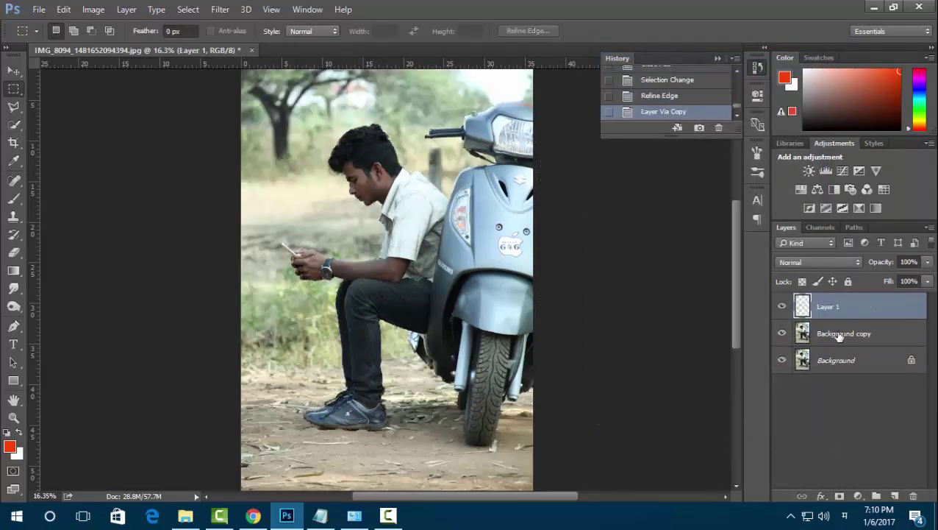
Hide the original layers to check the cut-out and dismiss the network connections window
{"action": "left_click", "coordinate": [782, 360]}
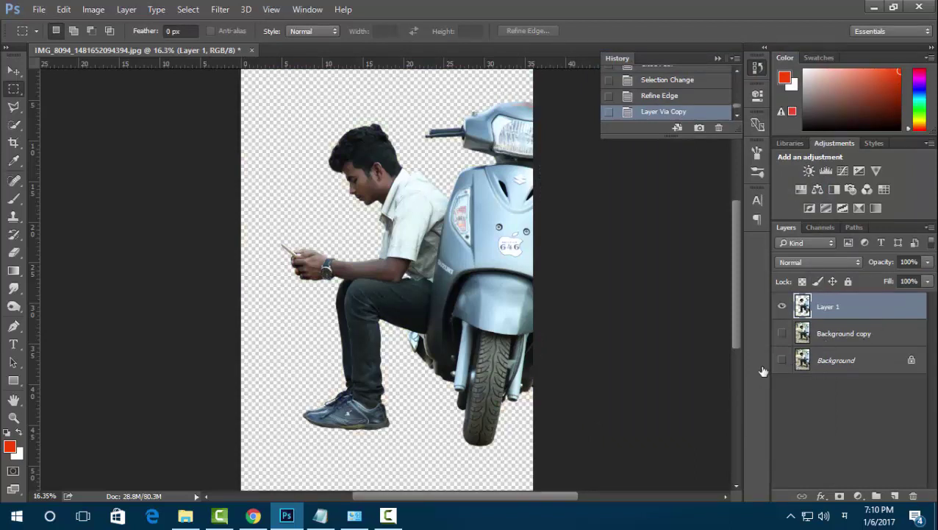
{"action": "right_click", "coordinate": [354, 515]}
{"action": "left_click", "coordinate": [348, 484]}
Inspect the cut-out up close, show the original photo again, and select all of hd-wallpaper-01.jpg
{"action": "scroll", "coordinate": [358, 300], "scroll_direction": "up", "scroll_amount": 2}
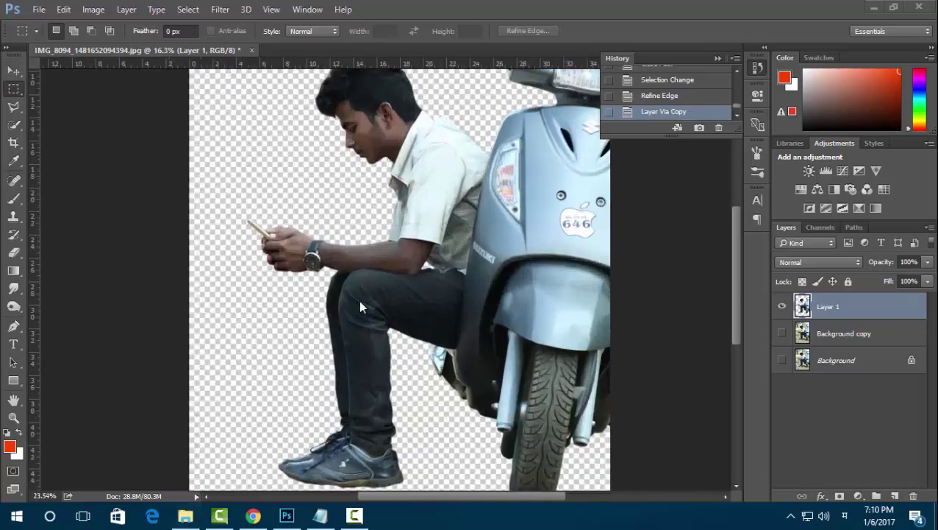
{"action": "scroll", "coordinate": [358, 300], "scroll_direction": "up", "scroll_amount": 2}
{"action": "scroll", "coordinate": [369, 340], "scroll_direction": "down", "scroll_amount": 5}
{"action": "scroll", "coordinate": [339, 332], "scroll_direction": "up", "scroll_amount": 1}
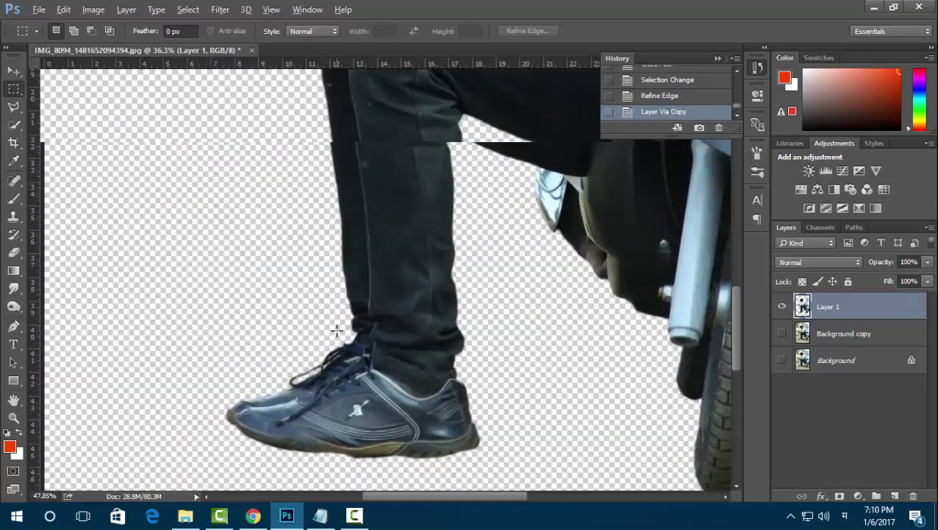
{"action": "scroll", "coordinate": [336, 331], "scroll_direction": "up", "scroll_amount": 1}
{"action": "scroll", "coordinate": [336, 331], "scroll_direction": "down", "scroll_amount": 1}
{"action": "scroll", "coordinate": [388, 266], "scroll_direction": "up", "scroll_amount": 5}
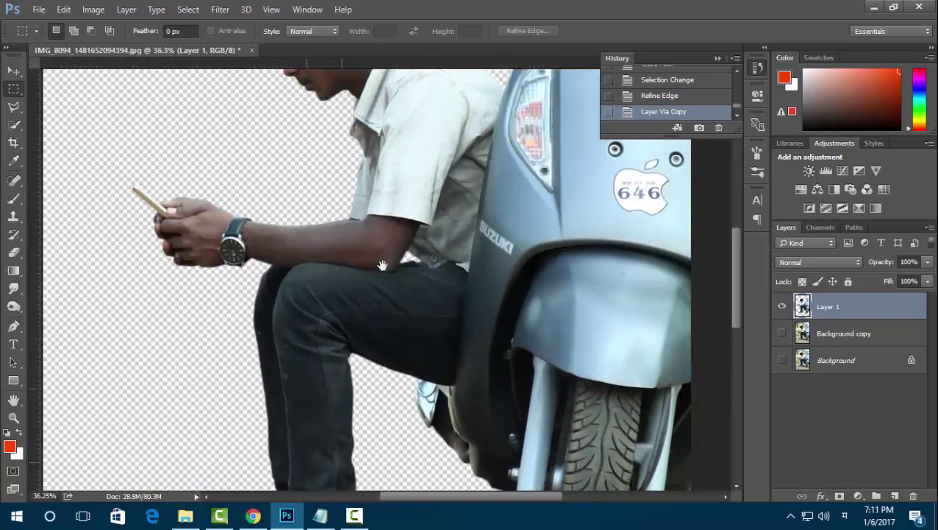
{"action": "scroll", "coordinate": [388, 267], "scroll_direction": "up", "scroll_amount": 4}
{"action": "scroll", "coordinate": [381, 355], "scroll_direction": "up", "scroll_amount": 2}
{"action": "left_click_drag", "start_coordinate": [381, 355], "coordinate": [456, 322]}
{"action": "scroll", "coordinate": [375, 310], "scroll_direction": "down", "scroll_amount": 1}
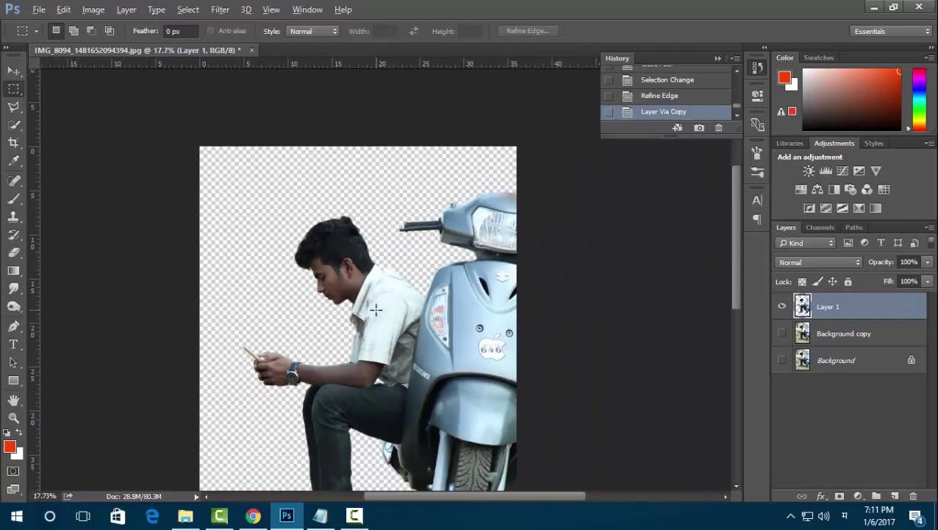
{"action": "scroll", "coordinate": [375, 310], "scroll_direction": "down", "scroll_amount": 1}
{"action": "scroll", "coordinate": [375, 311], "scroll_direction": "up", "scroll_amount": 1}
{"action": "left_click", "coordinate": [783, 334]}
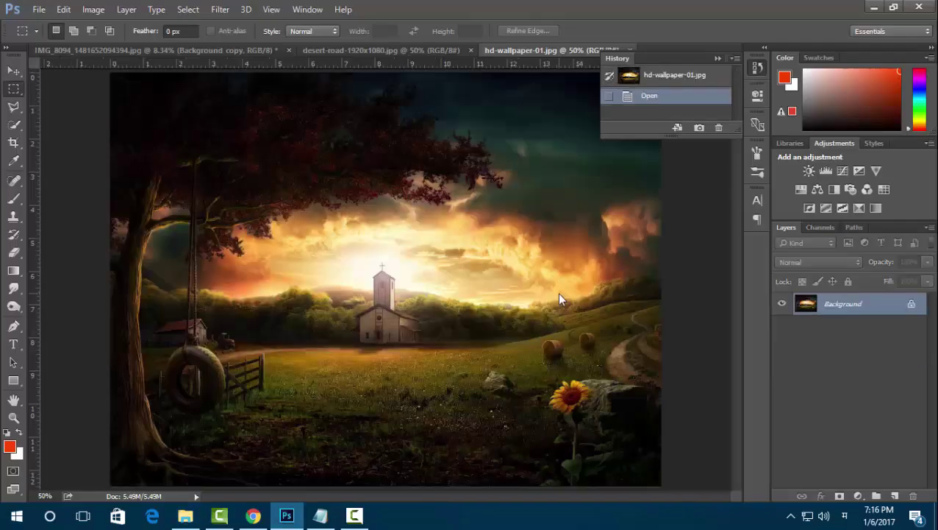
{"action": "key", "text": "ctrl+a"}
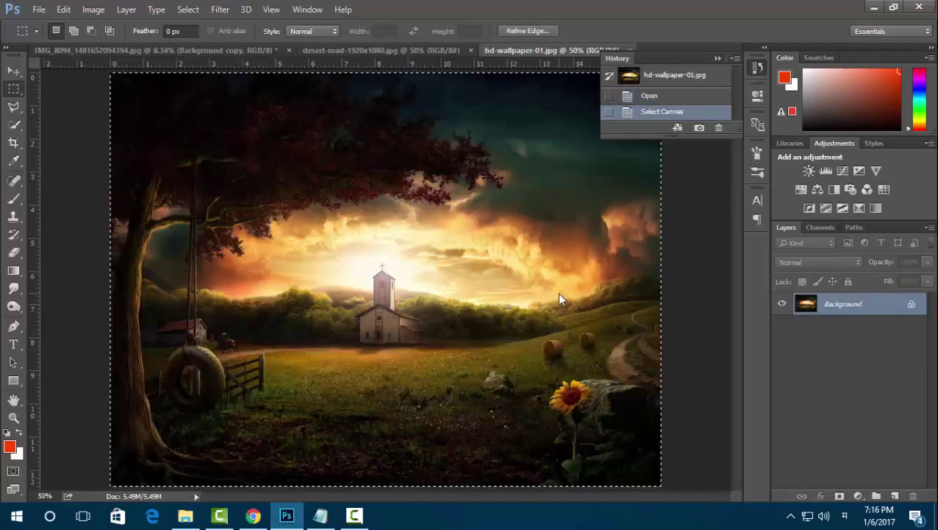
Paste the sunset into IMG_8094 as Layer 2, scaled about 272% to fill the frame behind the subjects
{"action": "key", "text": "ctrl+Tab"}
{"action": "key", "text": "ctrl+v"}
{"action": "key", "text": "ctrl+t"}
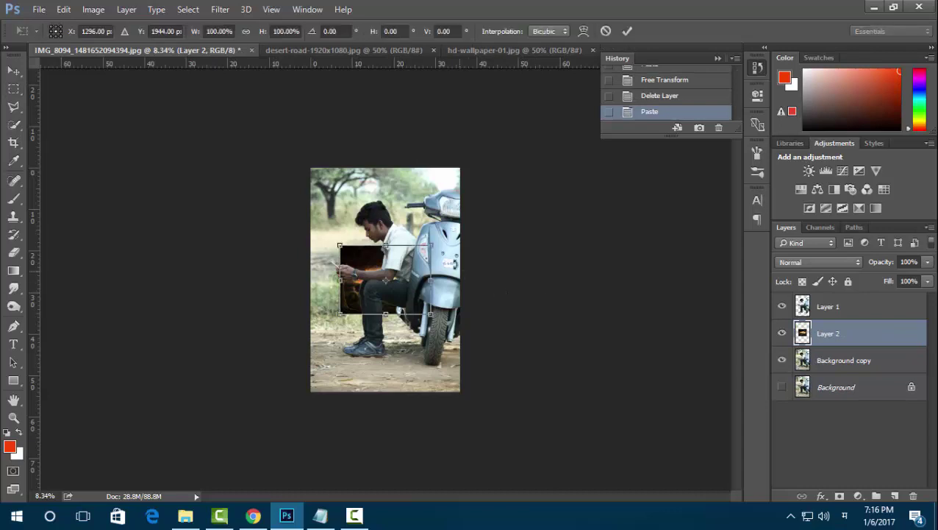
{"action": "left_click_drag", "start_coordinate": [431, 245], "coordinate": [508, 181]}
{"action": "mouse_move", "coordinate": [400, 262]}
{"action": "left_mouse_down"}
{"action": "mouse_move", "coordinate": [399, 229]}
{"action": "mouse_move", "coordinate": [403, 250]}
{"action": "left_mouse_up"}
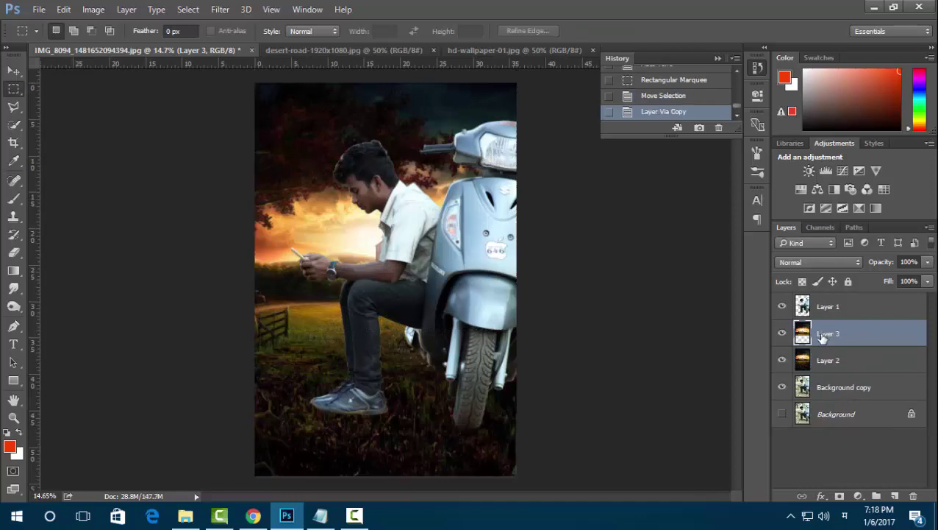
{"action": "key", "text": "ctrl+z"}
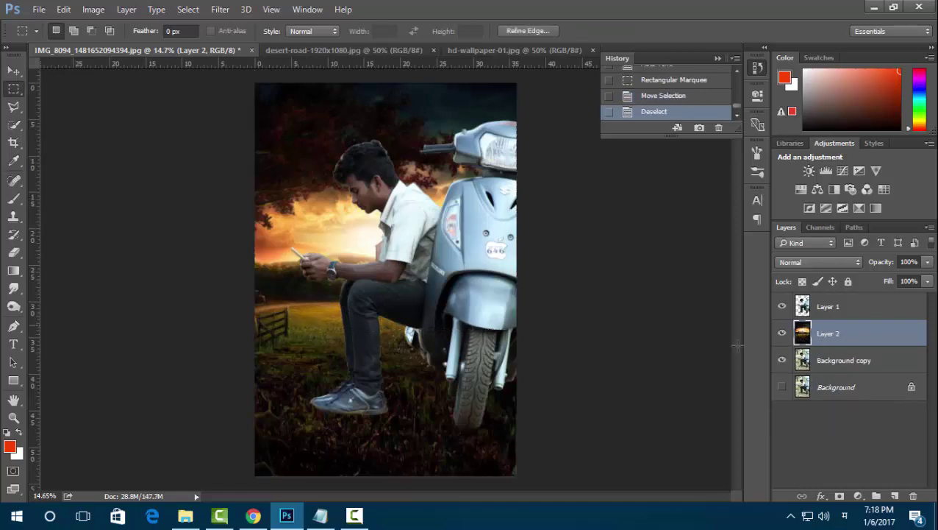
{"action": "key", "text": "ctrl+d"}
Create Layer 2 copy and preview a 27.8 px Gaussian Blur on it
{"action": "key", "text": "ctrl+j"}
{"action": "left_click", "coordinate": [220, 9]}
{"action": "mouse_move", "coordinate": [226, 162]}
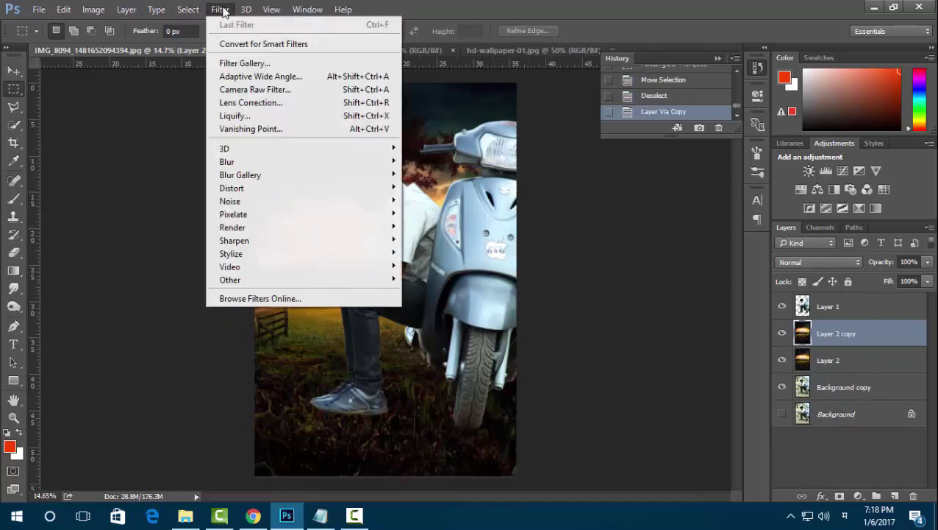
{"action": "left_click", "coordinate": [434, 210]}
{"action": "mouse_move", "coordinate": [664, 314]}
{"action": "left_mouse_down"}
{"action": "mouse_move", "coordinate": [687, 315]}
{"action": "mouse_move", "coordinate": [680, 312]}
{"action": "left_mouse_up"}
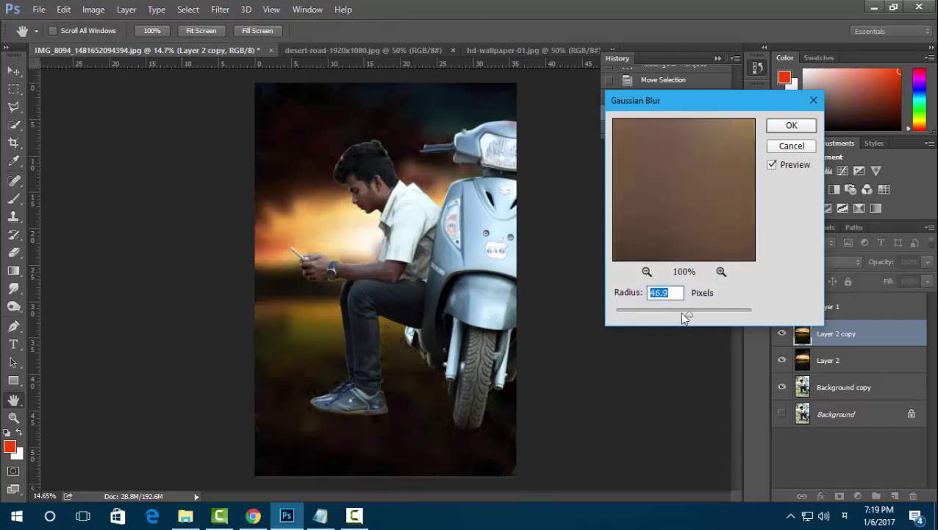
{"action": "left_click", "coordinate": [680, 315]}
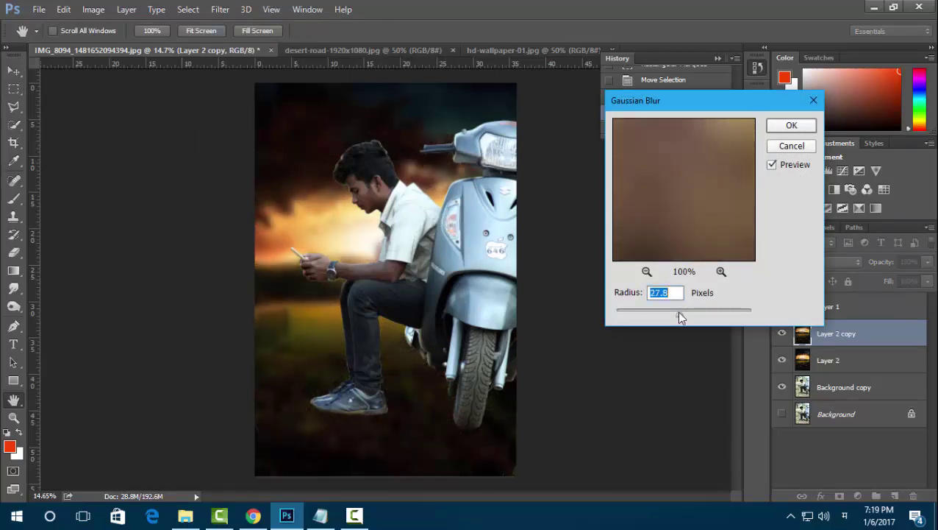
Apply the blur, add a layer mask, and paint it to restore sharp grass and fence at lower left
{"action": "left_click", "coordinate": [792, 125]}
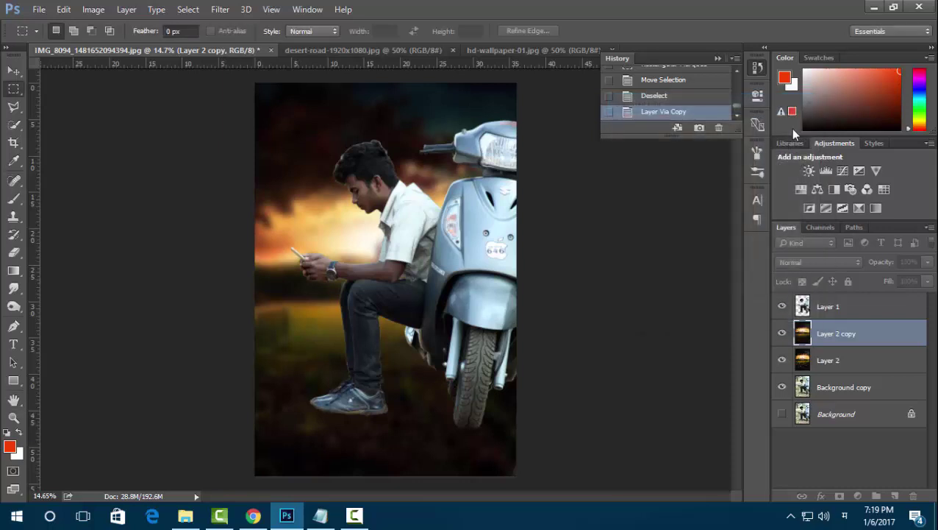
{"action": "left_click", "coordinate": [840, 498]}
{"action": "key", "text": "b"}
{"action": "left_click_drag", "start_coordinate": [242, 442], "coordinate": [316, 470]}
{"action": "key", "text": "x"}
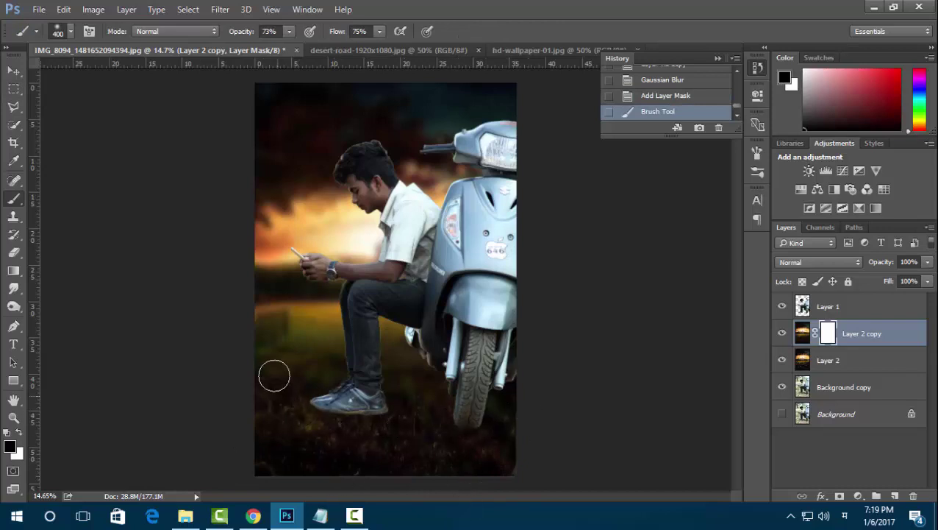
{"action": "left_click_drag", "start_coordinate": [388, 383], "coordinate": [331, 329]}
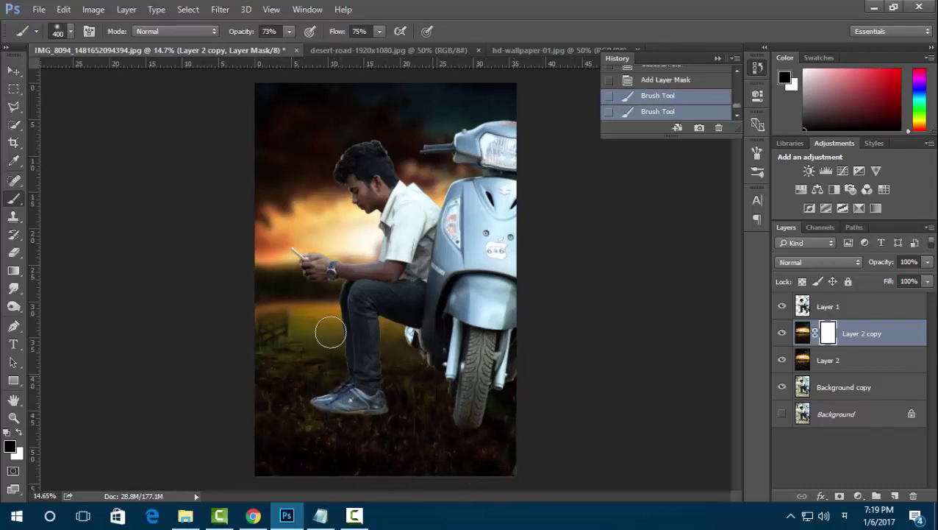
{"action": "key", "text": "x"}
{"action": "left_click_drag", "start_coordinate": [239, 331], "coordinate": [356, 277]}
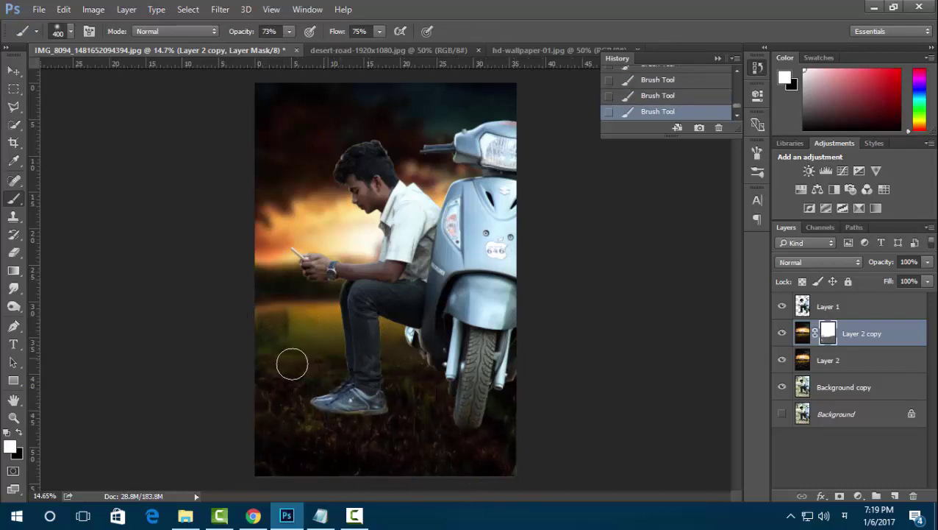
{"action": "key", "text": "x"}
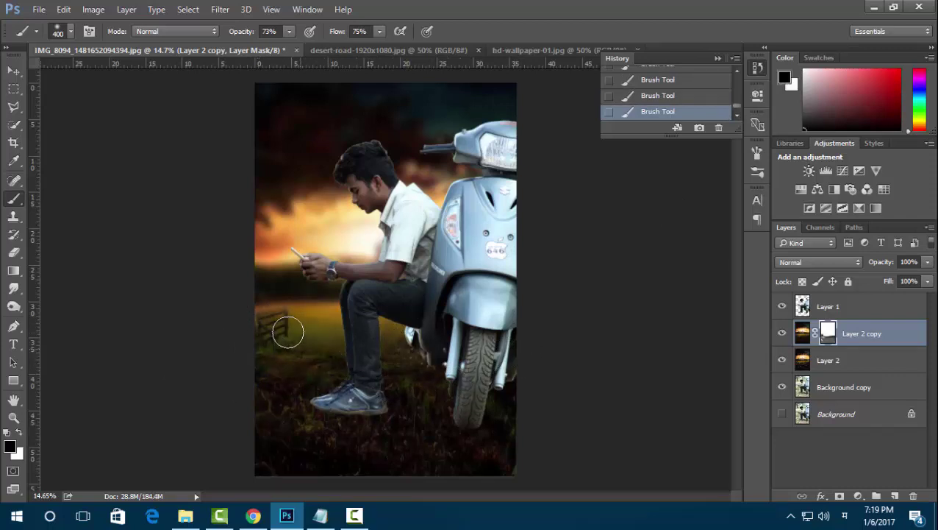
{"action": "key", "text": "x"}
{"action": "key", "text": "x"}
{"action": "left_click_drag", "start_coordinate": [297, 312], "coordinate": [267, 353]}
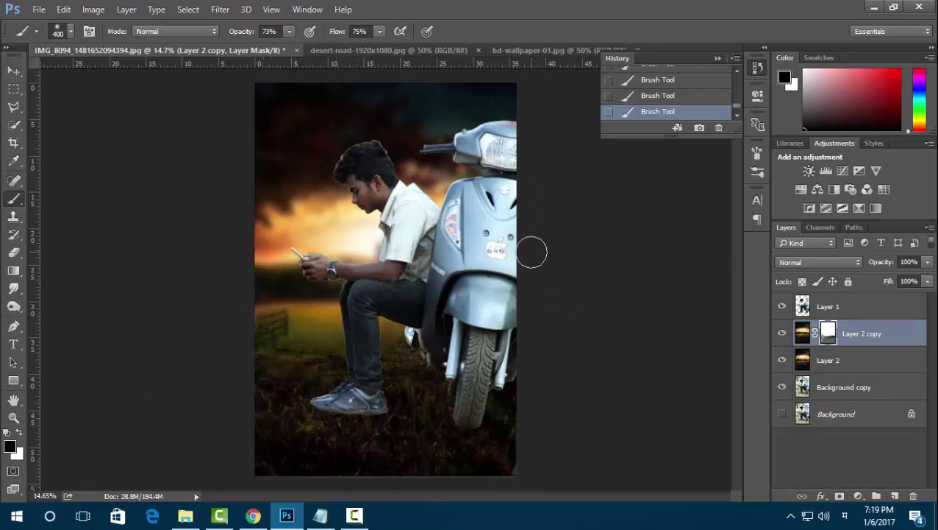
{"action": "left_click", "coordinate": [13, 88]}
Duplicate the man-and-scooter Layer 1 and reselect the original Layer 1
{"action": "key", "text": "v"}
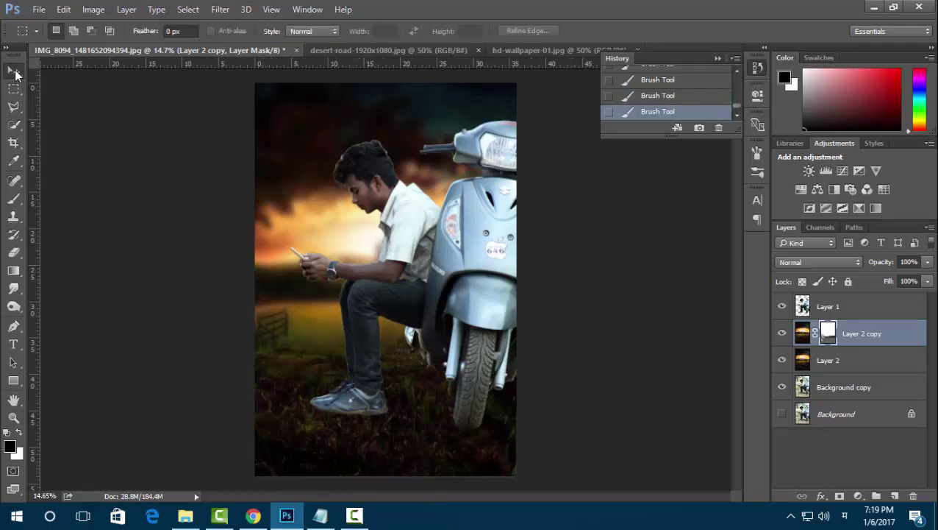
{"action": "right_click", "coordinate": [498, 207]}
{"action": "left_click", "coordinate": [545, 214]}
{"action": "left_click", "coordinate": [220, 9]}
{"action": "left_click", "coordinate": [313, 89]}
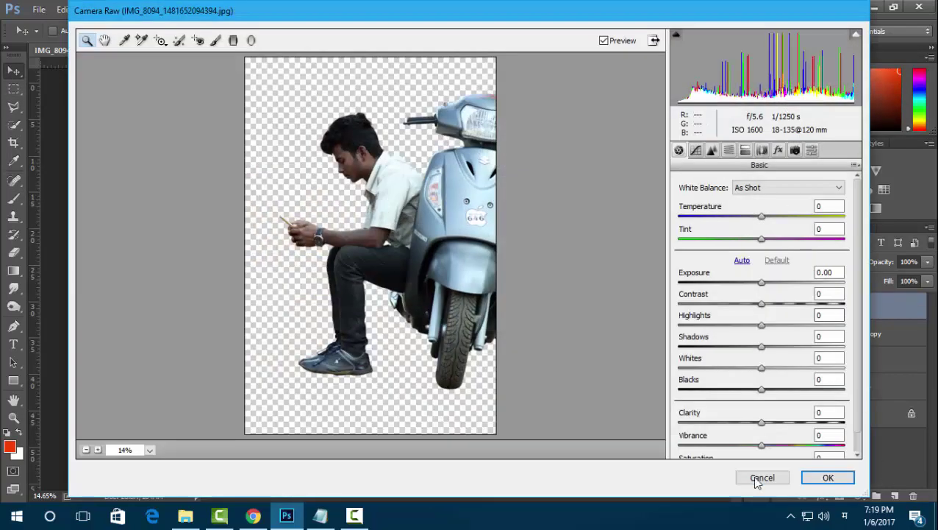
{"action": "left_click", "coordinate": [759, 478]}
{"action": "key", "text": "ctrl+j"}
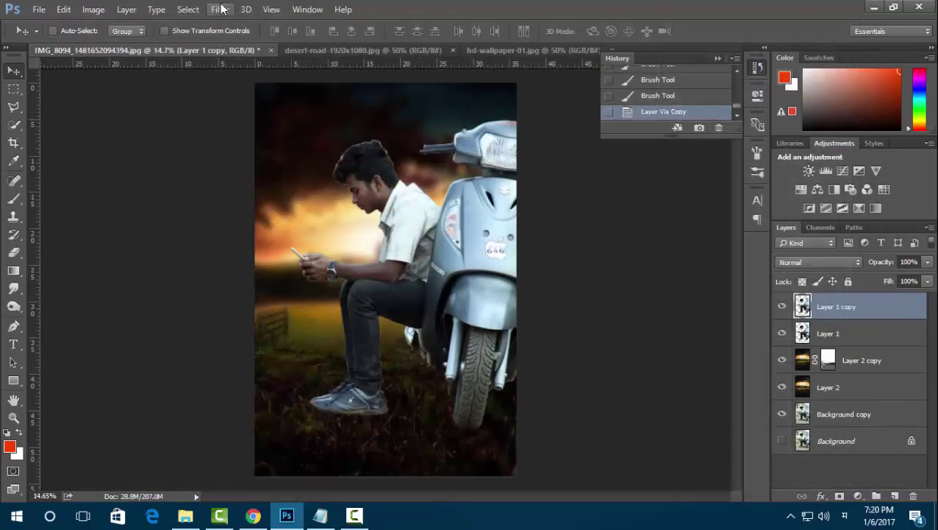
{"action": "left_click", "coordinate": [221, 9]}
{"action": "left_click", "coordinate": [815, 333]}
{"action": "double_click", "coordinate": [815, 333]}
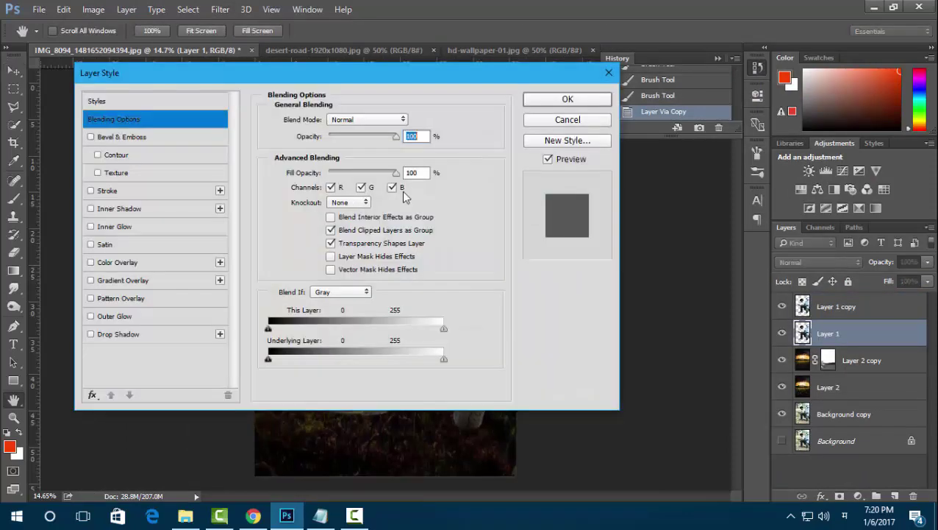
{"action": "key", "text": "Escape"}
Camera Raw on Layer 1: Temperature +15, Exposure +1.25, Contrast +42, Highlights -23, Clarity +17
{"action": "left_click", "coordinate": [221, 9]}
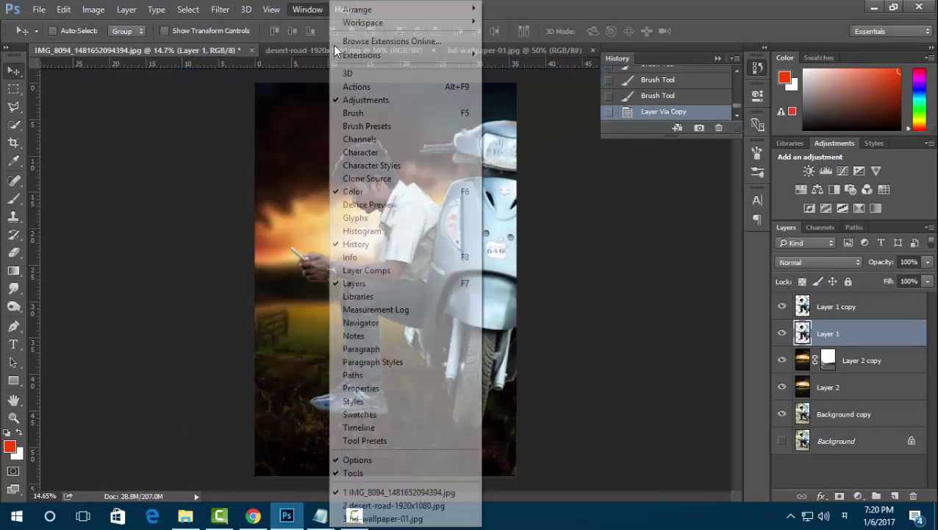
{"action": "left_click", "coordinate": [275, 90]}
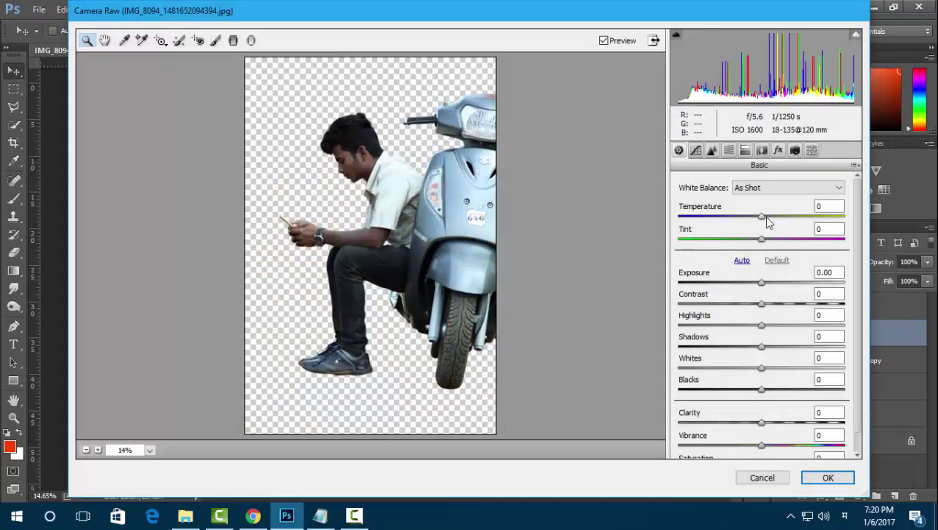
{"action": "mouse_move", "coordinate": [767, 220]}
{"action": "left_mouse_down"}
{"action": "mouse_move", "coordinate": [776, 221]}
{"action": "mouse_move", "coordinate": [770, 238]}
{"action": "left_mouse_up"}
{"action": "mouse_move", "coordinate": [761, 283]}
{"action": "left_mouse_down"}
{"action": "mouse_move", "coordinate": [781, 282]}
{"action": "mouse_move", "coordinate": [740, 289]}
{"action": "mouse_move", "coordinate": [797, 305]}
{"action": "mouse_move", "coordinate": [774, 288]}
{"action": "left_mouse_up"}
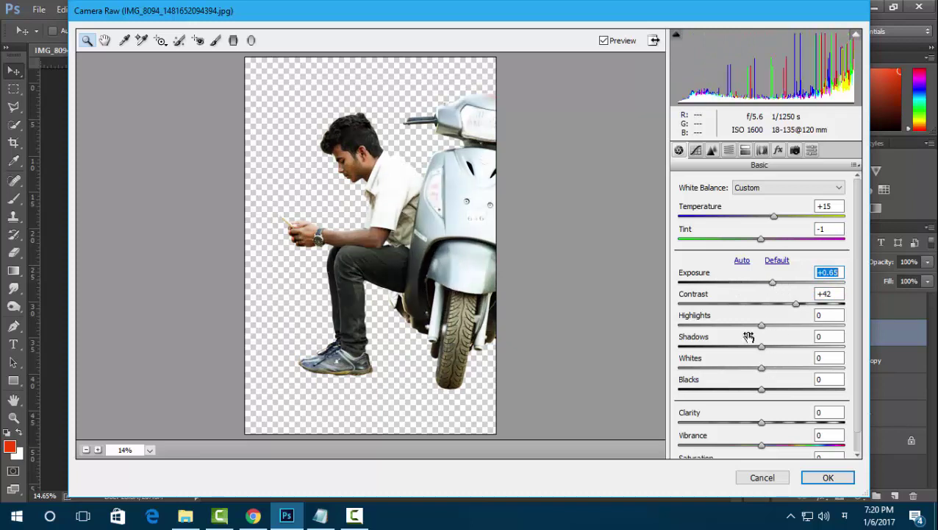
{"action": "left_click_drag", "start_coordinate": [761, 324], "coordinate": [743, 327]}
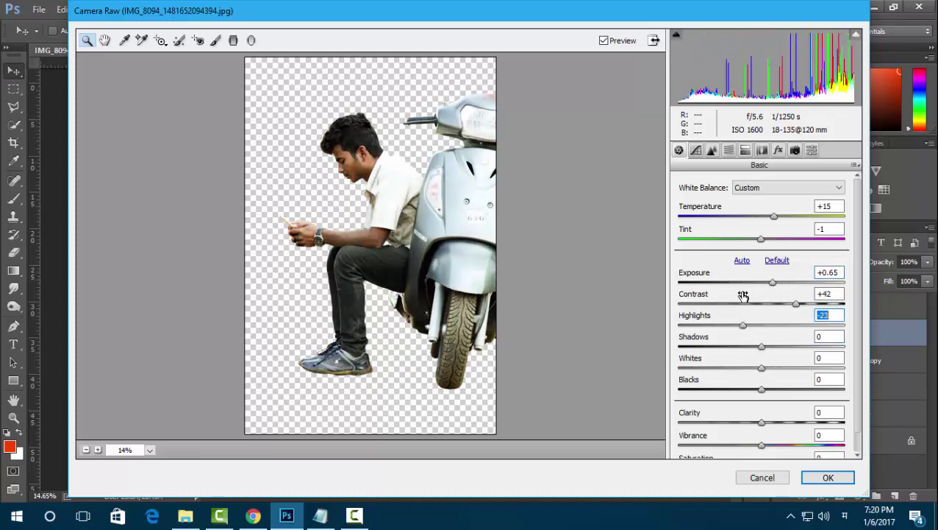
{"action": "left_click_drag", "start_coordinate": [737, 283], "coordinate": [784, 288]}
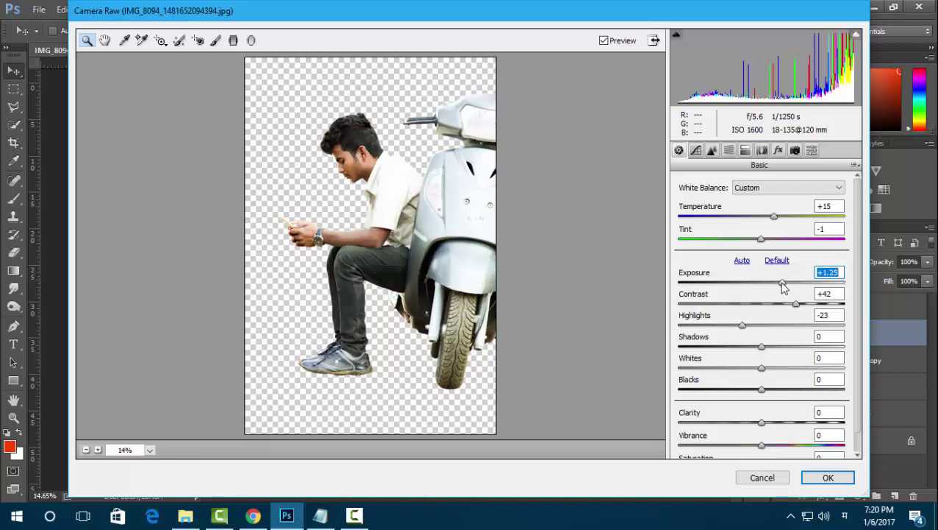
{"action": "left_click_drag", "start_coordinate": [794, 424], "coordinate": [776, 425]}
{"action": "left_click", "coordinate": [825, 475]}
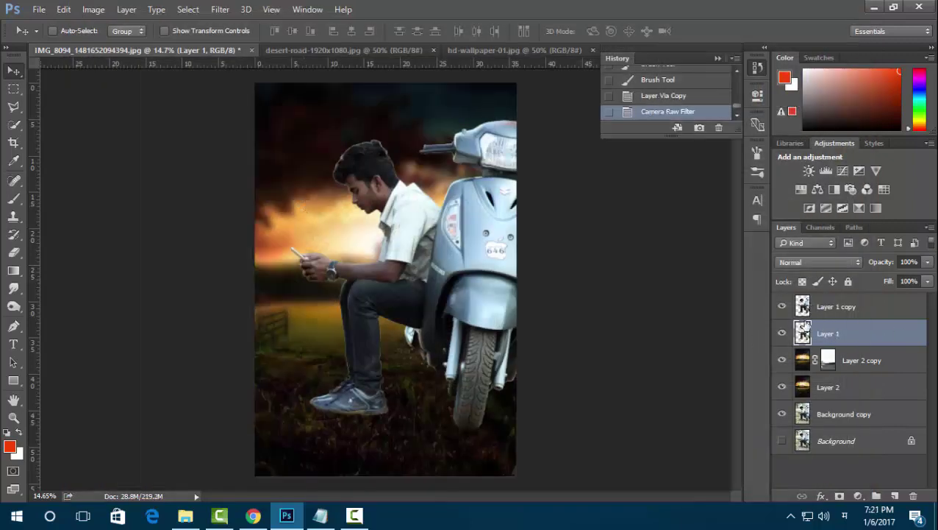
Duplicate the man layer to Layer 1 copy 2, hide Layer 1 copy, and darken it to Camera Raw exposure about -3.05
{"action": "key", "text": "ctrl+j"}
{"action": "left_click", "coordinate": [781, 306]}
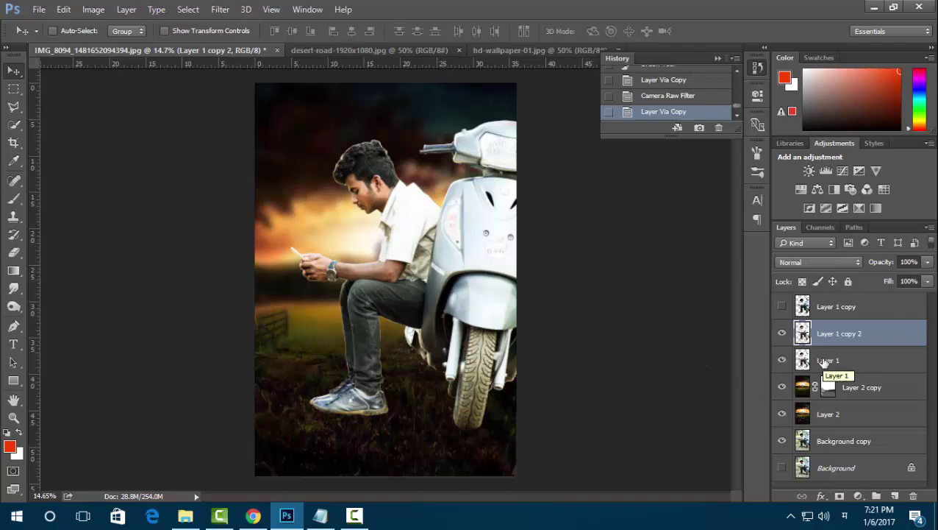
{"action": "left_click", "coordinate": [220, 9]}
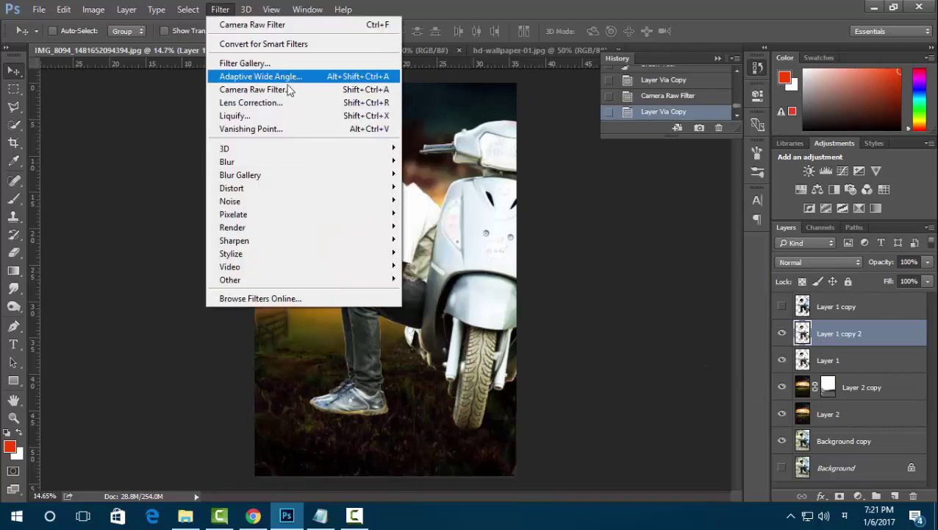
{"action": "left_click", "coordinate": [294, 89]}
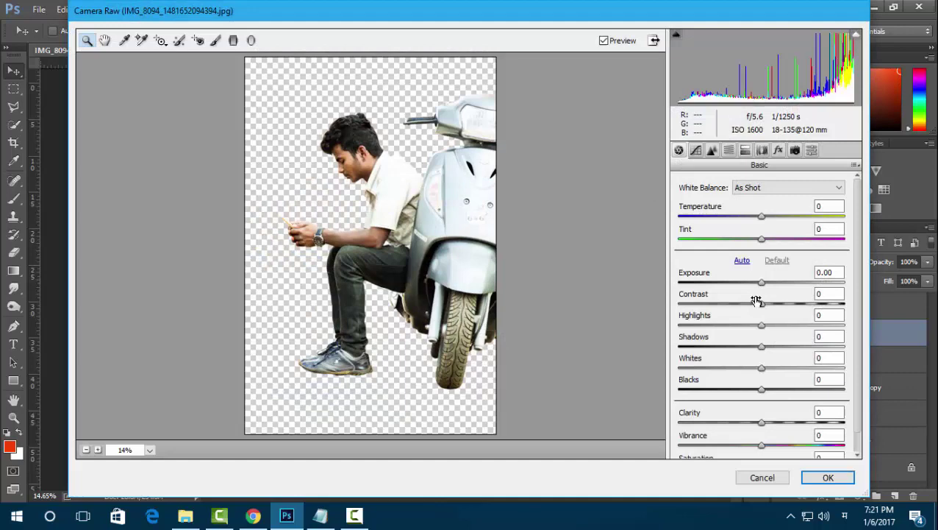
{"action": "left_click_drag", "start_coordinate": [761, 282], "coordinate": [712, 288]}
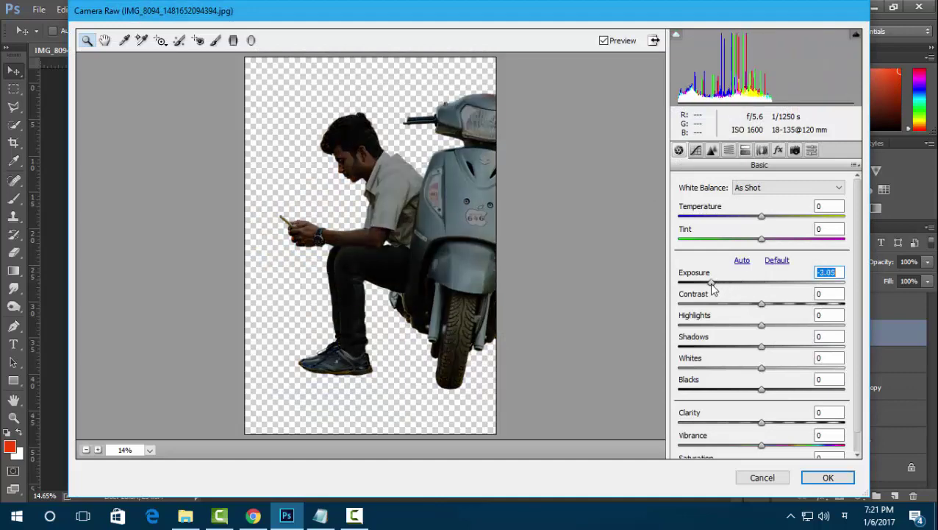
{"action": "left_click", "coordinate": [828, 477]}
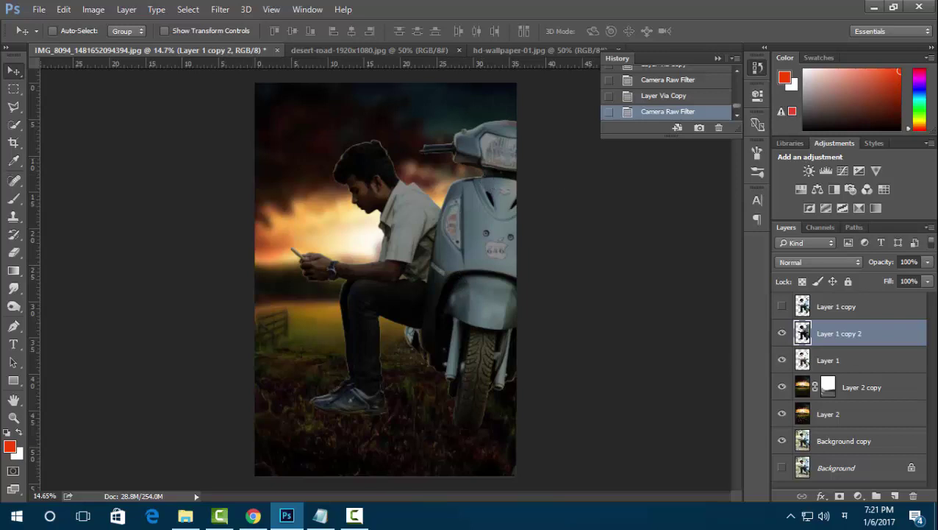
Add a mask to Layer 1 copy 2 and paint it to brighten the man's head, shirt, arms and sleeve
{"action": "left_click", "coordinate": [840, 496]}
{"action": "key", "text": "d"}
{"action": "key", "text": "b"}
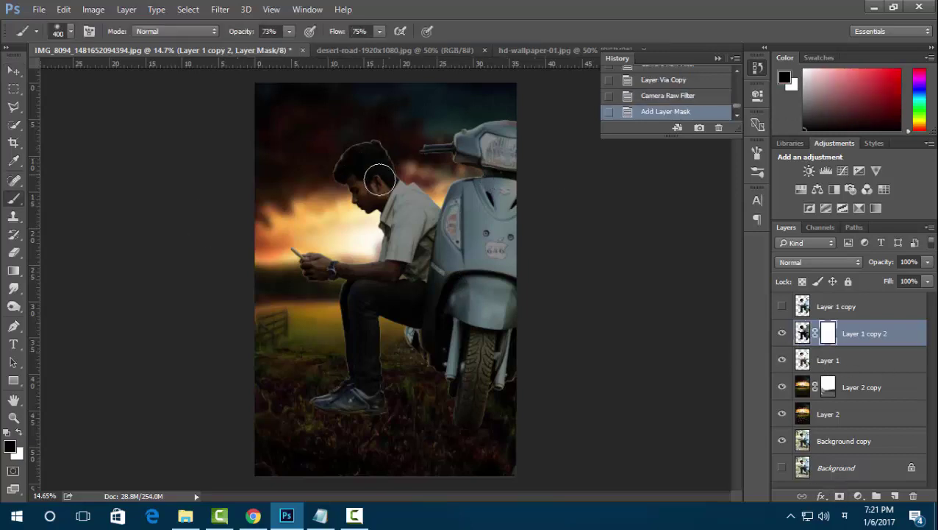
{"action": "mouse_move", "coordinate": [370, 185]}
{"action": "left_mouse_down"}
{"action": "mouse_move", "coordinate": [366, 193]}
{"action": "mouse_move", "coordinate": [370, 160]}
{"action": "mouse_move", "coordinate": [358, 168]}
{"action": "mouse_move", "coordinate": [371, 177]}
{"action": "left_mouse_up"}
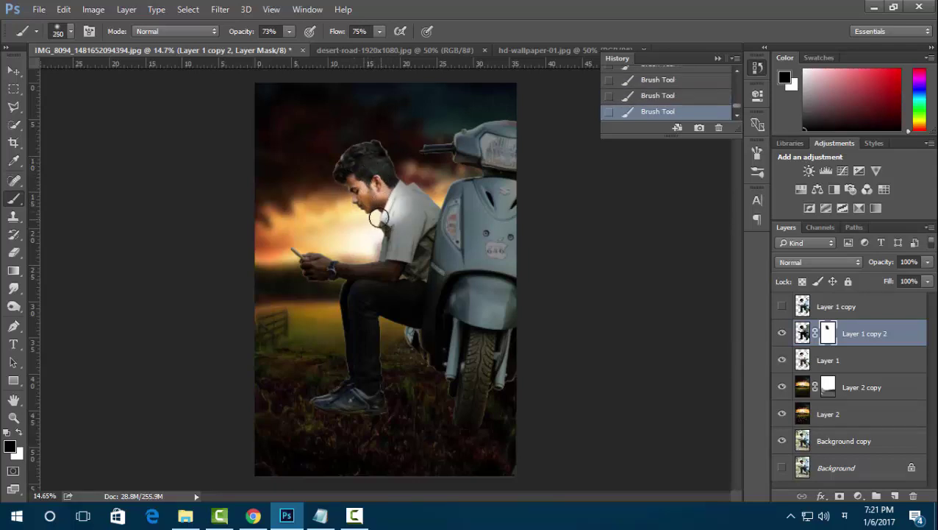
{"action": "mouse_move", "coordinate": [379, 218]}
{"action": "left_mouse_down"}
{"action": "mouse_move", "coordinate": [377, 237]}
{"action": "mouse_move", "coordinate": [309, 259]}
{"action": "mouse_move", "coordinate": [393, 265]}
{"action": "mouse_move", "coordinate": [391, 222]}
{"action": "mouse_move", "coordinate": [410, 192]}
{"action": "mouse_move", "coordinate": [419, 272]}
{"action": "left_mouse_up"}
{"action": "key", "text": "x"}
{"action": "mouse_move", "coordinate": [441, 242]}
{"action": "left_mouse_down"}
{"action": "mouse_move", "coordinate": [420, 220]}
{"action": "mouse_move", "coordinate": [413, 261]}
{"action": "left_mouse_up"}
{"action": "key", "text": "x"}
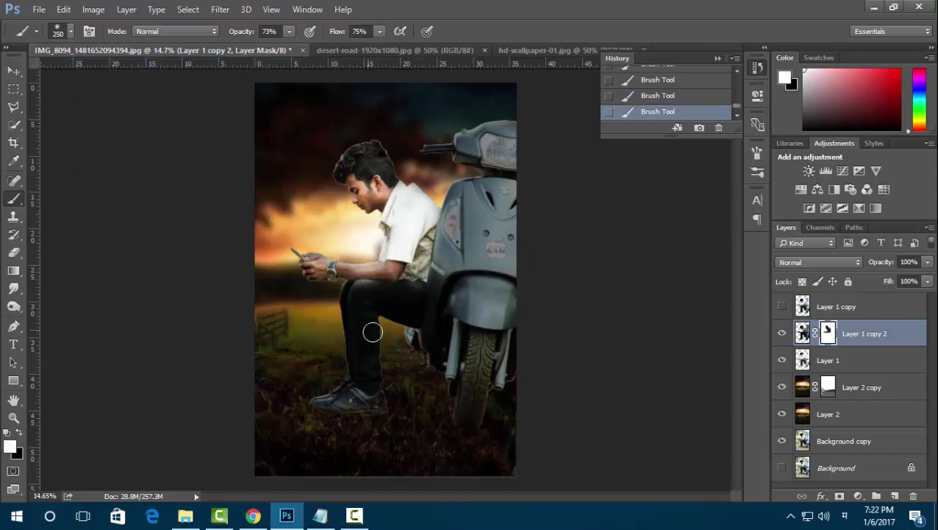
Paint the mask along the man's legs, swapping between black and white
{"action": "key", "text": "x"}
{"action": "left_click_drag", "start_coordinate": [367, 294], "coordinate": [363, 299]}
{"action": "key", "text": "x"}
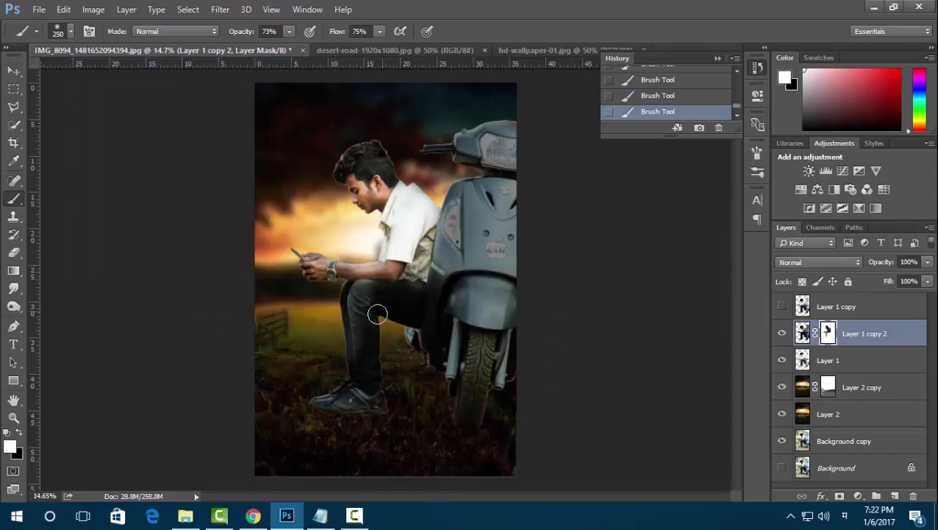
{"action": "key", "text": "x"}
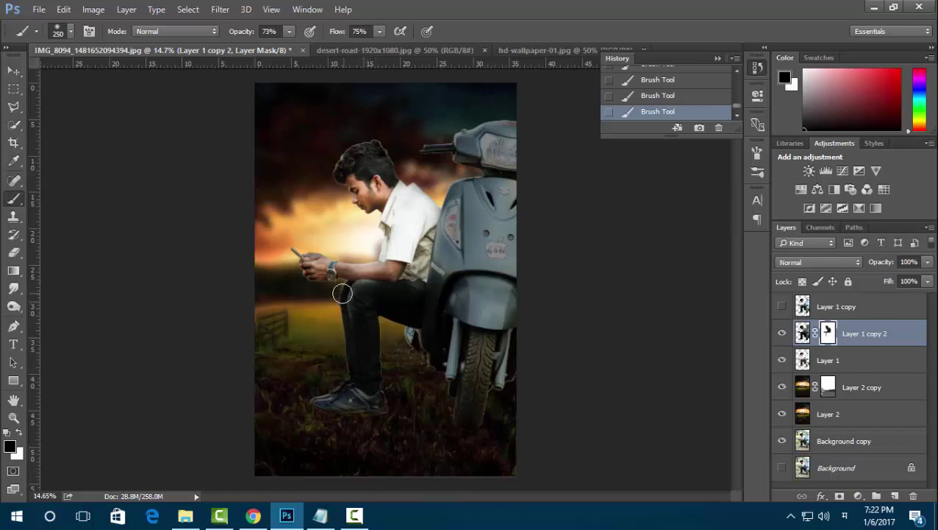
{"action": "key", "text": "x"}
{"action": "mouse_move", "coordinate": [341, 296]}
{"action": "left_mouse_down"}
{"action": "mouse_move", "coordinate": [363, 340]}
{"action": "mouse_move", "coordinate": [368, 327]}
{"action": "left_mouse_up"}
{"action": "key", "text": "x"}
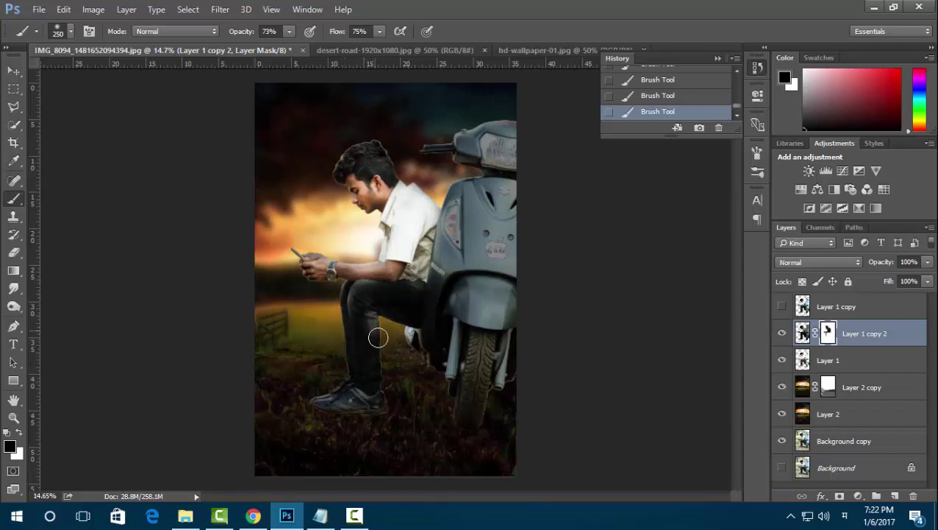
{"action": "key", "text": "x"}
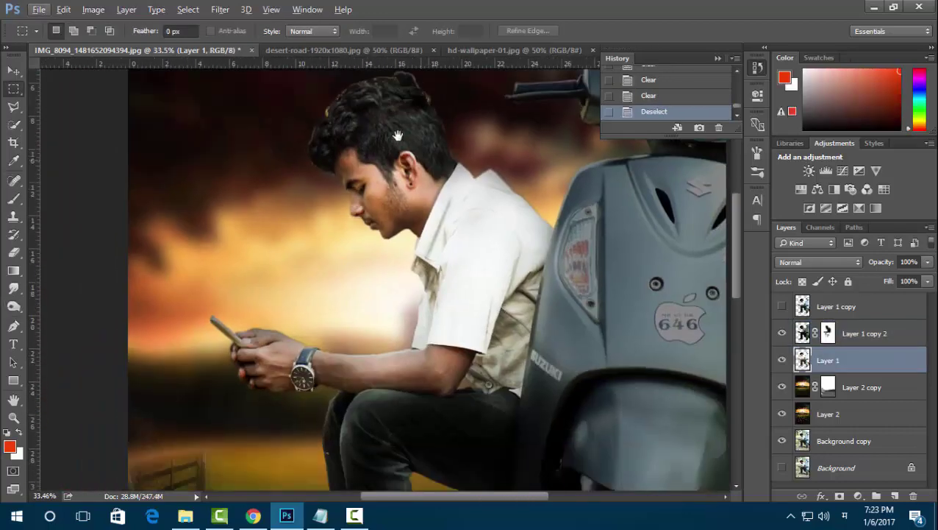
Zoom the view in and out to check the composite
{"action": "scroll", "coordinate": [342, 246], "scroll_direction": "down", "scroll_amount": 1}
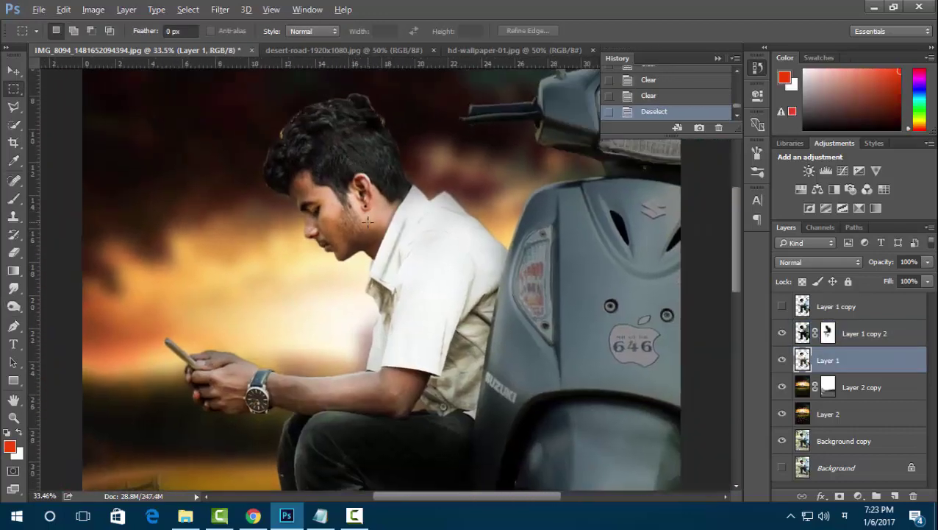
{"action": "scroll", "coordinate": [342, 246], "scroll_direction": "down", "scroll_amount": 1}
{"action": "scroll", "coordinate": [342, 246], "scroll_direction": "down", "scroll_amount": 1}
{"action": "scroll", "coordinate": [318, 329], "scroll_direction": "up", "scroll_amount": 1}
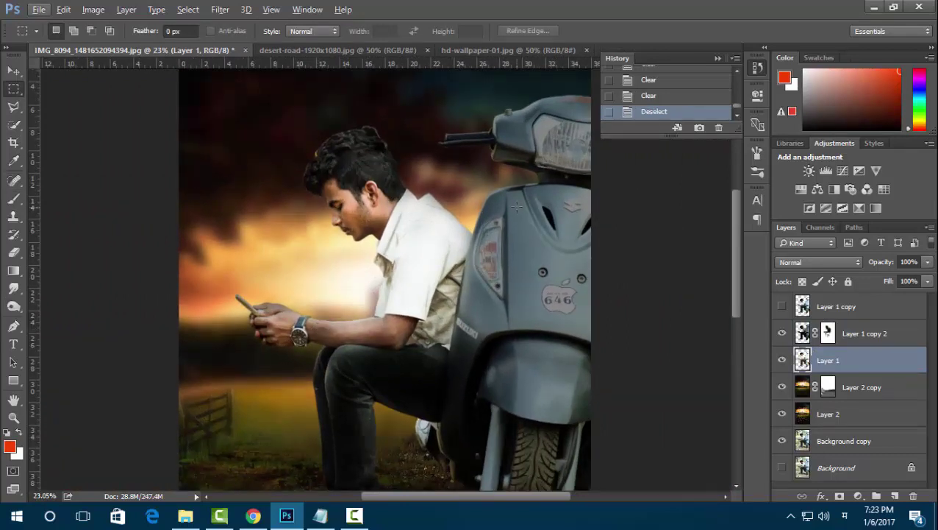
{"action": "scroll", "coordinate": [517, 208], "scroll_direction": "down", "scroll_amount": 5}
{"action": "scroll", "coordinate": [515, 209], "scroll_direction": "up", "scroll_amount": 1}
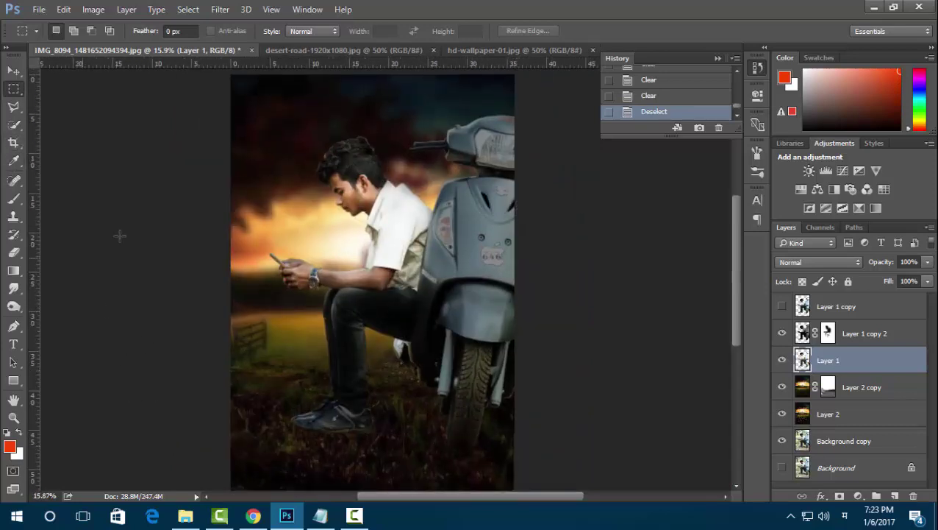
{"action": "scroll", "coordinate": [289, 200], "scroll_direction": "down", "scroll_amount": 1}
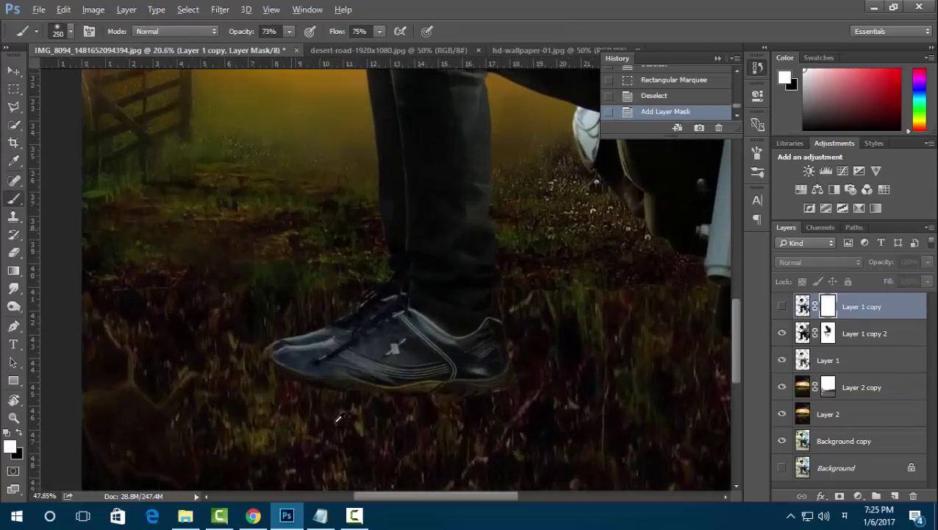
Paint Layer 1 copy 2's mask in the grass below the shoe, then undo the strokes
{"action": "scroll", "coordinate": [339, 417], "scroll_direction": "up", "scroll_amount": 2}
{"action": "key", "text": "alt+bracketleft"}
{"action": "scroll", "coordinate": [310, 447], "scroll_direction": "down", "scroll_amount": 1}
{"action": "scroll", "coordinate": [422, 390], "scroll_direction": "down", "scroll_amount": 1}
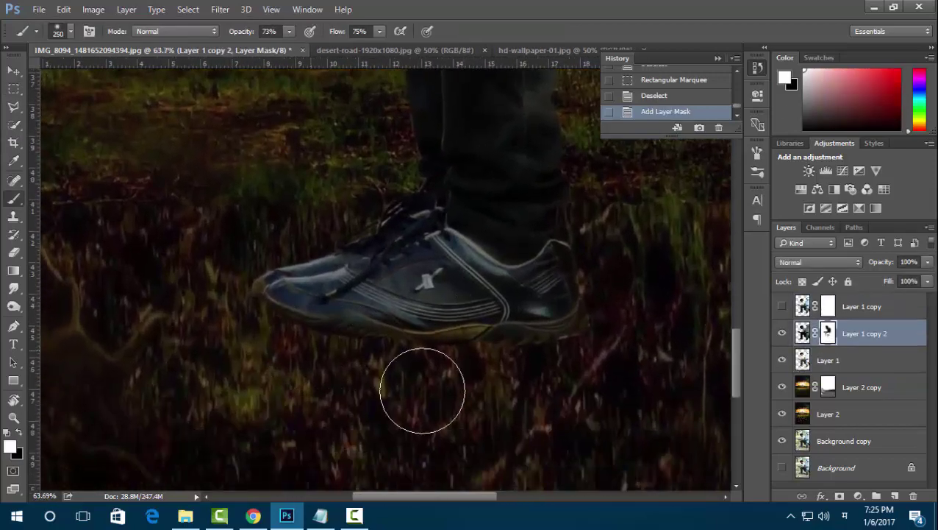
{"action": "left_click_drag", "start_coordinate": [423, 390], "coordinate": [391, 368]}
{"action": "left_click_drag", "start_coordinate": [510, 355], "coordinate": [381, 367]}
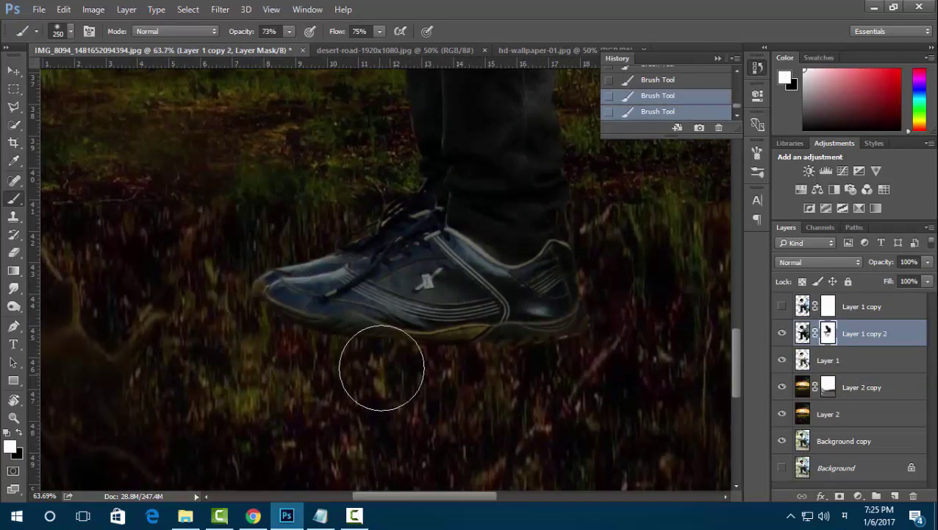
{"action": "key", "text": "x"}
{"action": "left_click", "coordinate": [261, 314], "text": "shift"}
{"action": "key", "text": "ctrl+z"}
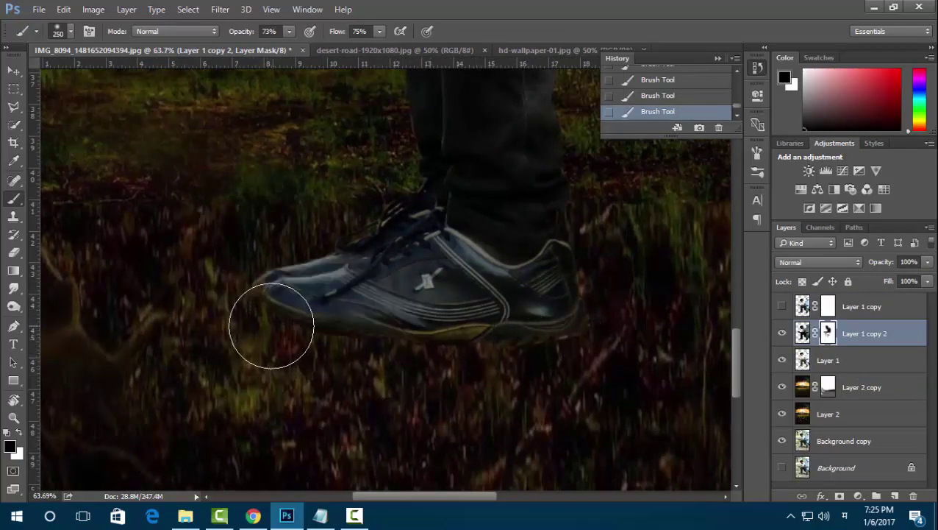
{"action": "key", "text": "ctrl+z"}
Add a white mask to Layer 1 and paint it around the shoe sole, toe and tyre grass
{"action": "left_click", "coordinate": [811, 368]}
{"action": "left_click", "coordinate": [839, 495]}
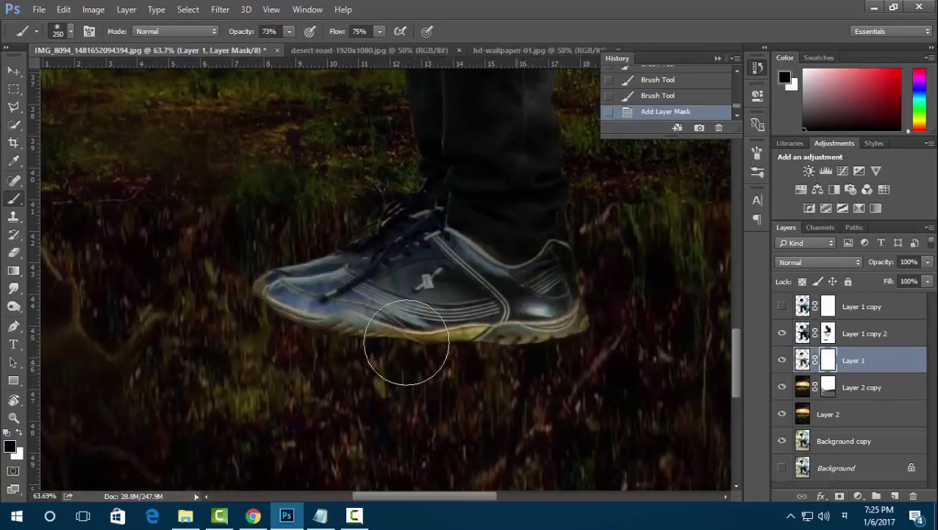
{"action": "mouse_move", "coordinate": [298, 330]}
{"action": "left_mouse_down"}
{"action": "mouse_move", "coordinate": [482, 324]}
{"action": "mouse_move", "coordinate": [445, 377]}
{"action": "mouse_move", "coordinate": [556, 354]}
{"action": "left_mouse_up"}
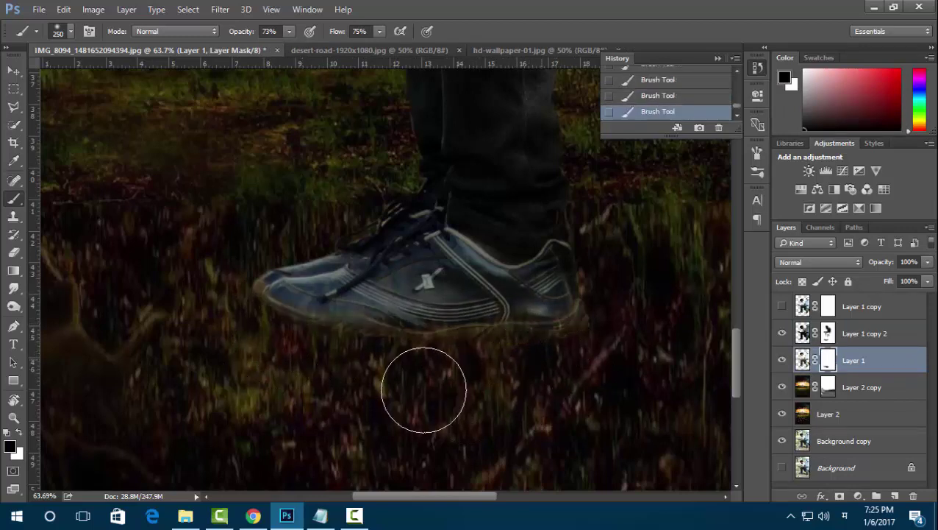
{"action": "left_click_drag", "start_coordinate": [423, 390], "coordinate": [398, 377]}
{"action": "left_click_drag", "start_coordinate": [257, 339], "coordinate": [213, 331]}
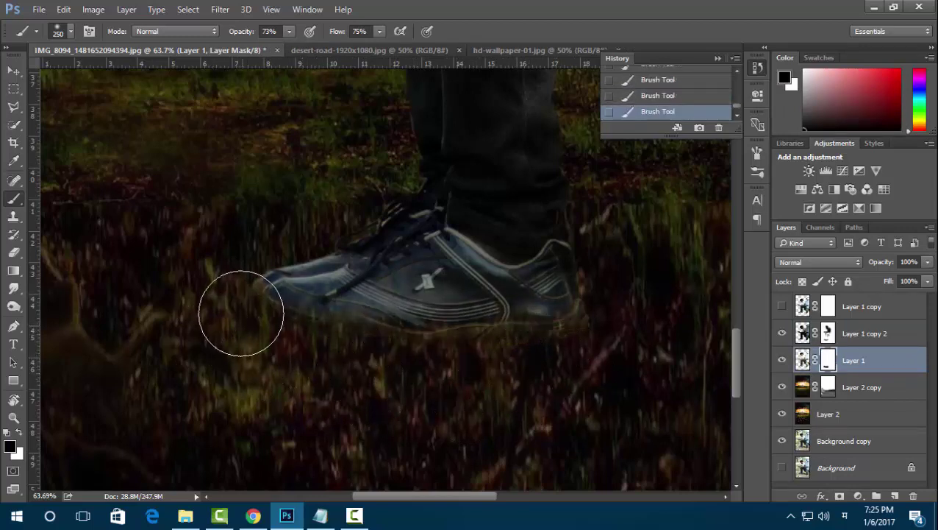
{"action": "left_click_drag", "start_coordinate": [296, 378], "coordinate": [287, 376]}
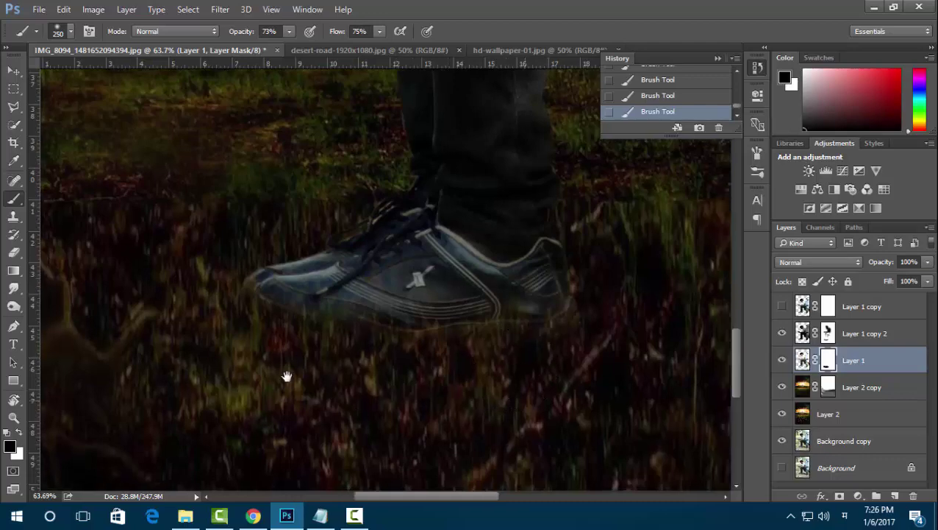
{"action": "scroll", "coordinate": [287, 360], "scroll_direction": "right", "scroll_amount": 6}
{"action": "scroll", "coordinate": [441, 351], "scroll_direction": "left", "scroll_amount": 2}
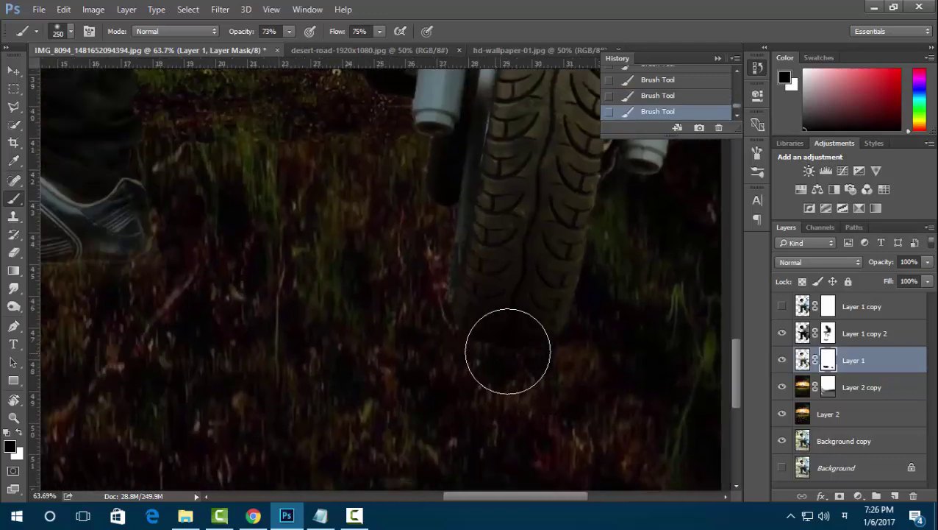
{"action": "mouse_move", "coordinate": [481, 367]}
{"action": "left_mouse_down"}
{"action": "mouse_move", "coordinate": [517, 344]}
{"action": "mouse_move", "coordinate": [464, 335]}
{"action": "mouse_move", "coordinate": [490, 356]}
{"action": "mouse_move", "coordinate": [440, 330]}
{"action": "left_mouse_up"}
Review the shoe and tyre across the Layer 1 and Layer 1 copy 2 masks, ending on Layer 1 copy 2
{"action": "left_click", "coordinate": [836, 332]}
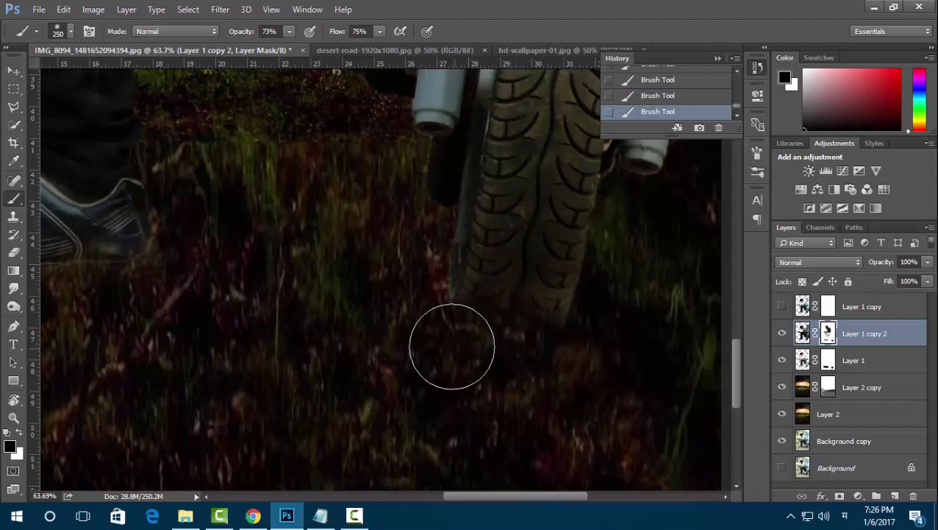
{"action": "left_click", "coordinate": [838, 361]}
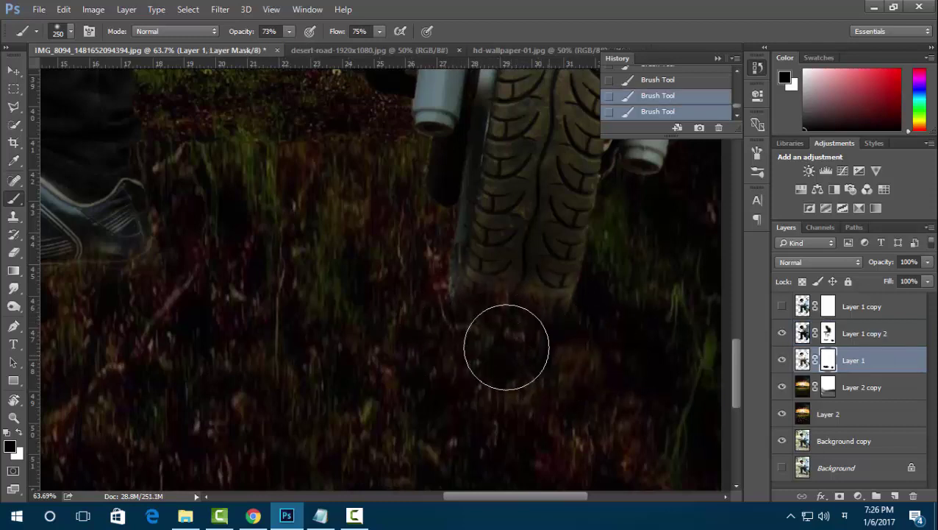
{"action": "scroll", "coordinate": [316, 317], "scroll_direction": "down", "scroll_amount": 1}
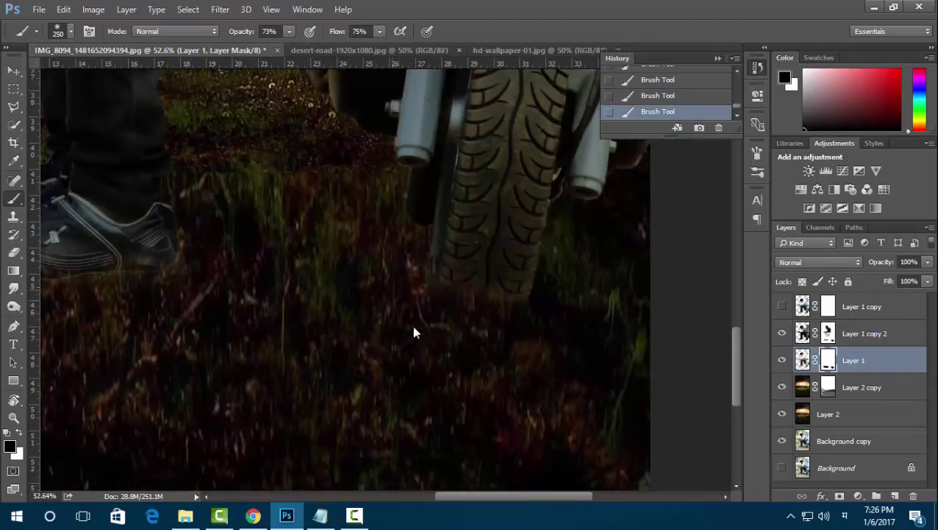
{"action": "left_click_drag", "start_coordinate": [413, 333], "coordinate": [520, 409]}
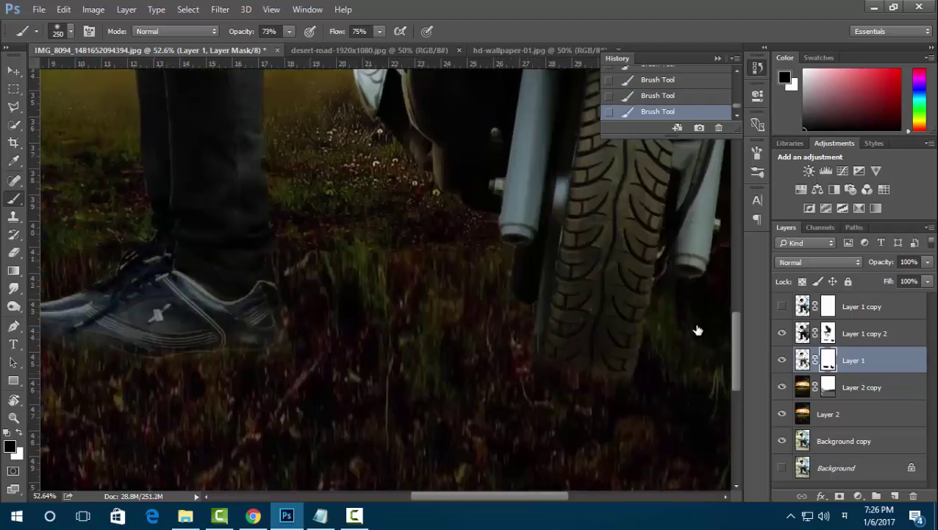
{"action": "key", "text": "alt+bracketright"}
{"action": "key", "text": "alt+bracketleft"}
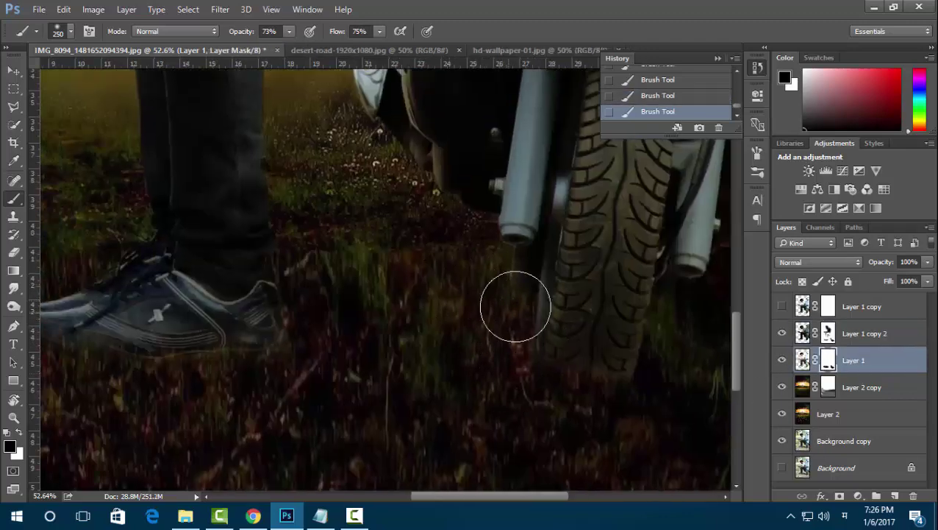
{"action": "scroll", "coordinate": [435, 318], "scroll_direction": "down", "scroll_amount": 4}
{"action": "scroll", "coordinate": [435, 319], "scroll_direction": "down", "scroll_amount": 3}
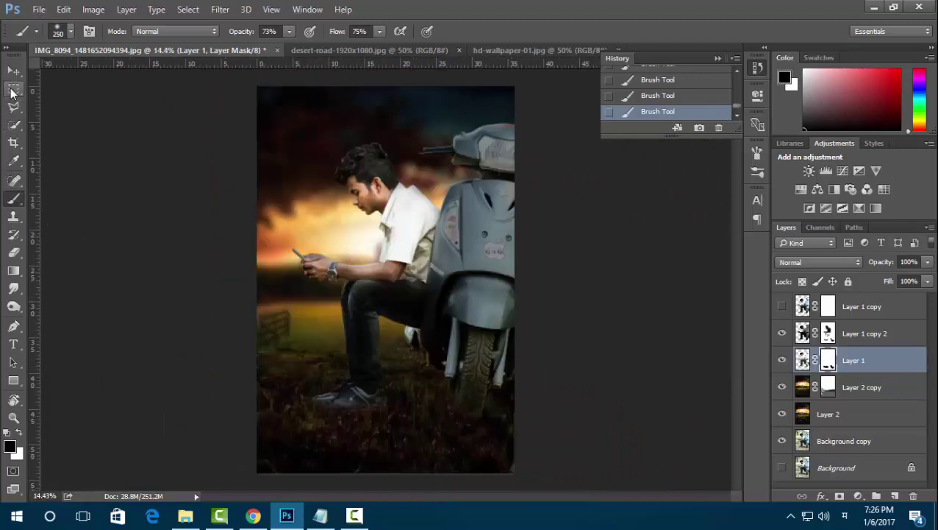
{"action": "left_click", "coordinate": [13, 88]}
{"action": "key", "text": "alt"}
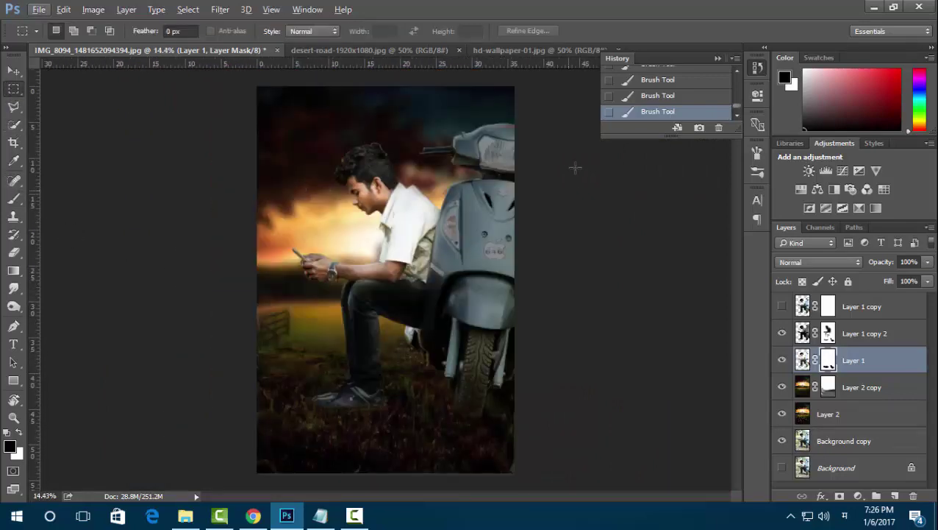
{"action": "scroll", "coordinate": [478, 178], "scroll_direction": "up", "scroll_amount": 1}
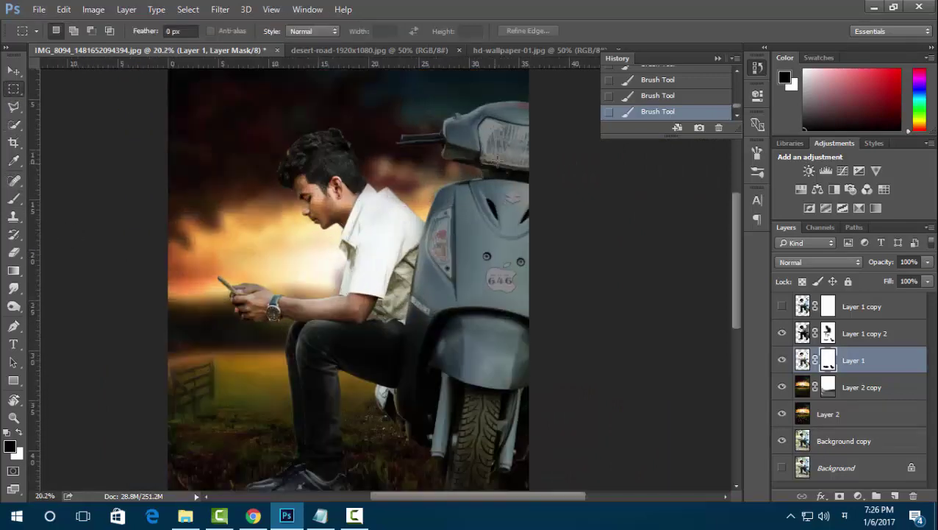
{"action": "left_click", "coordinate": [848, 328]}
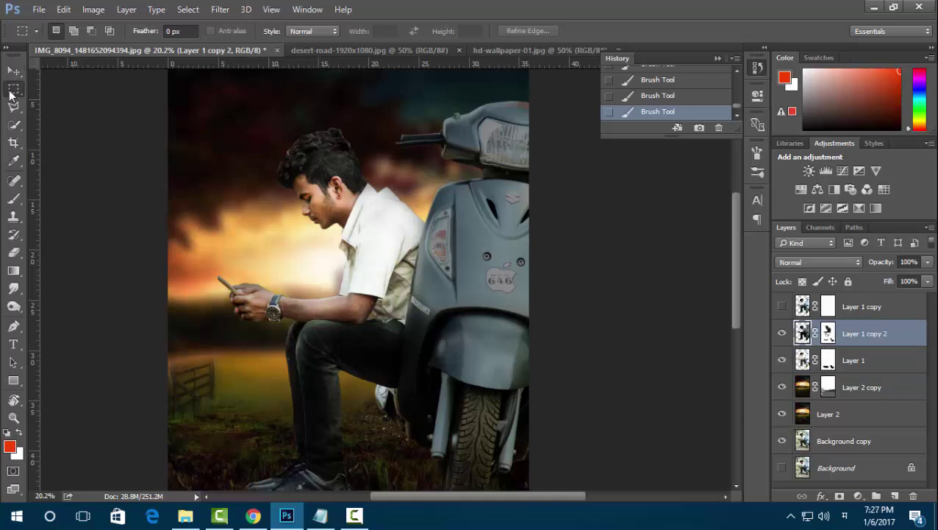
Draw an elliptical selection over the scooter's headlight and paint a red glow into it
{"action": "right_click", "coordinate": [13, 88]}
{"action": "left_click", "coordinate": [73, 103]}
{"action": "left_click_drag", "start_coordinate": [489, 110], "coordinate": [570, 169]}
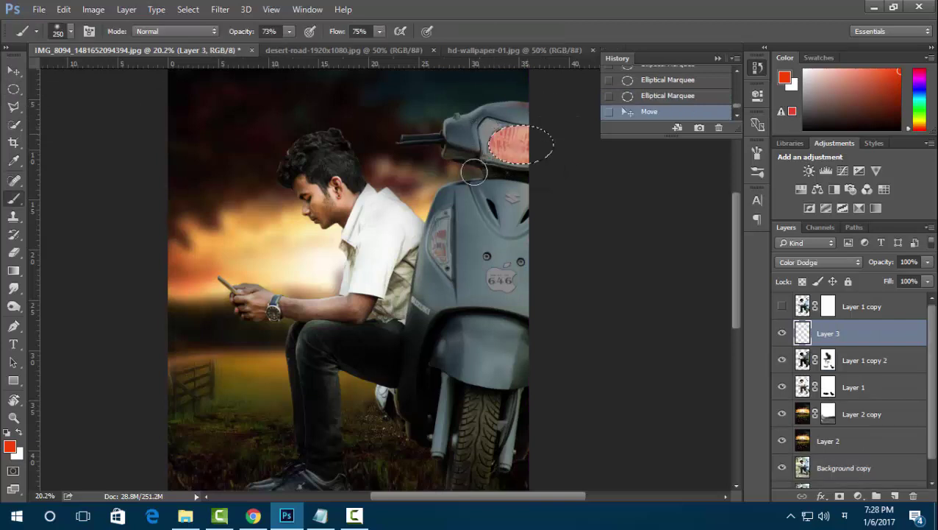
{"action": "left_click_drag", "start_coordinate": [495, 163], "coordinate": [515, 169]}
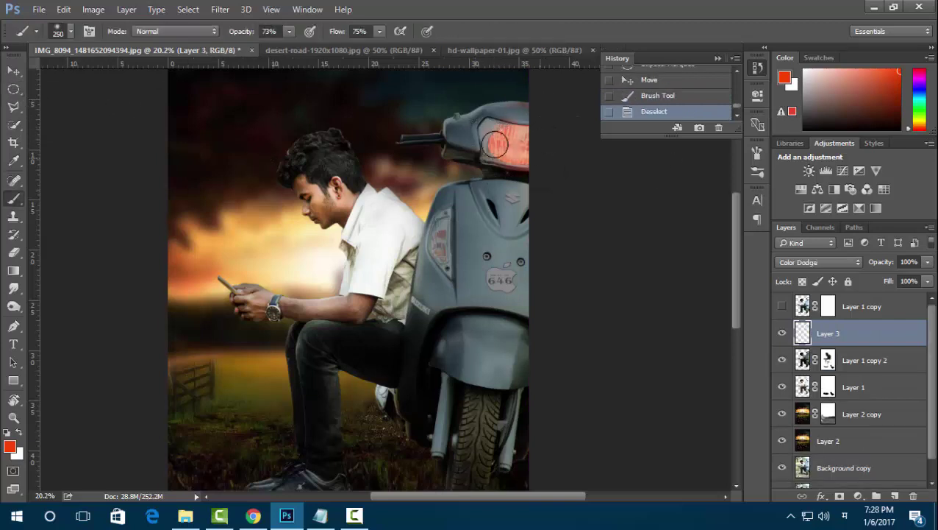
{"action": "key", "text": "ctrl+z"}
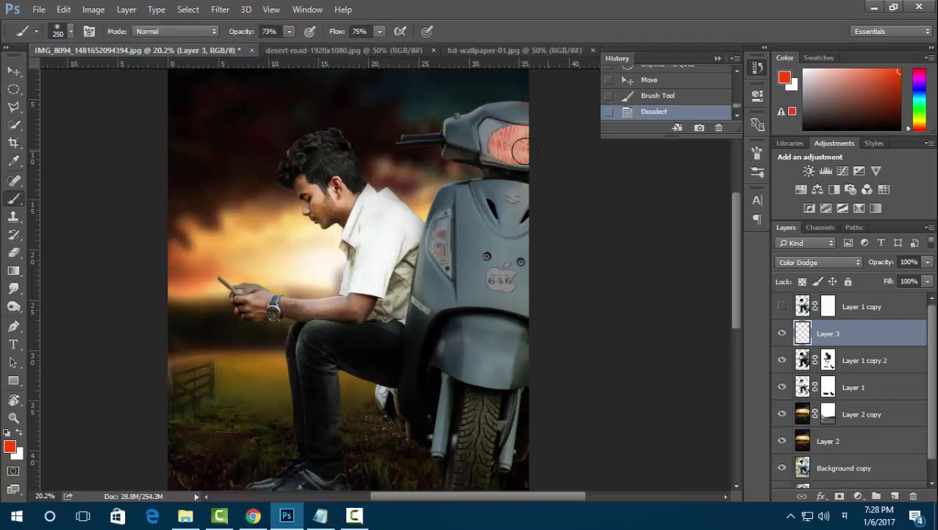
{"action": "mouse_move", "coordinate": [485, 136]}
{"action": "left_mouse_down"}
{"action": "mouse_move", "coordinate": [508, 158]}
{"action": "mouse_move", "coordinate": [499, 153]}
{"action": "mouse_move", "coordinate": [518, 136]}
{"action": "mouse_move", "coordinate": [526, 147]}
{"action": "left_mouse_up"}
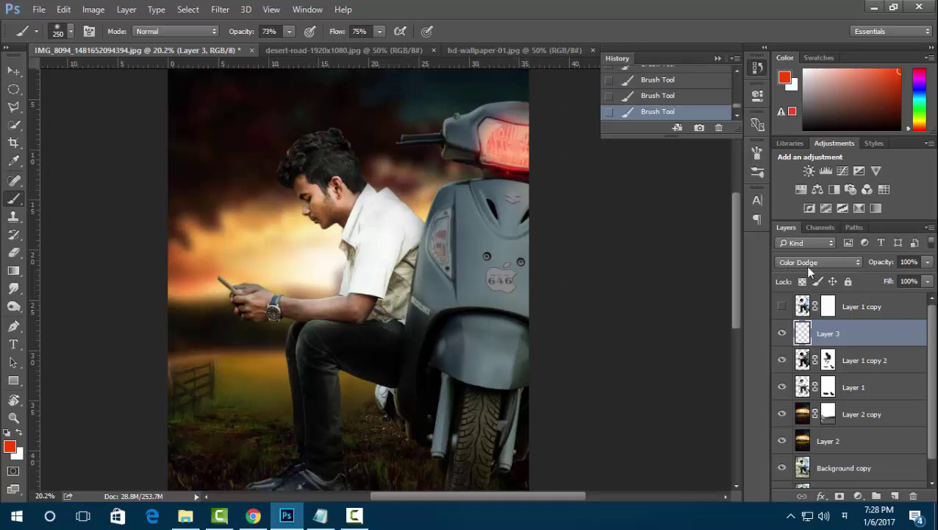
Apply Hue/Saturation to Layer 3 with Hue +28 and Saturation -59, then call up Levels
{"action": "key", "text": "ctrl+u"}
{"action": "left_click_drag", "start_coordinate": [722, 270], "coordinate": [682, 272]}
{"action": "mouse_move", "coordinate": [729, 236]}
{"action": "left_mouse_down"}
{"action": "mouse_move", "coordinate": [702, 240]}
{"action": "mouse_move", "coordinate": [735, 236]}
{"action": "mouse_move", "coordinate": [741, 250]}
{"action": "left_mouse_up"}
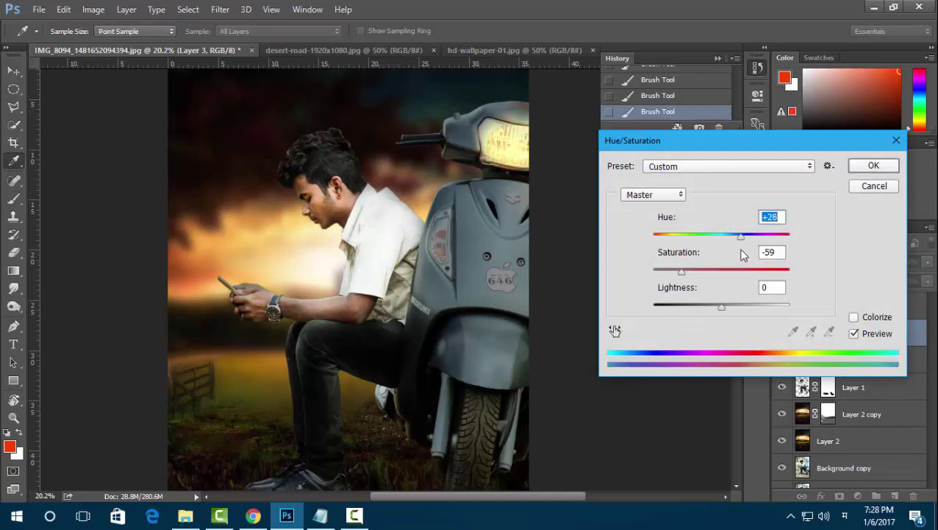
{"action": "left_click_drag", "start_coordinate": [684, 270], "coordinate": [675, 270]}
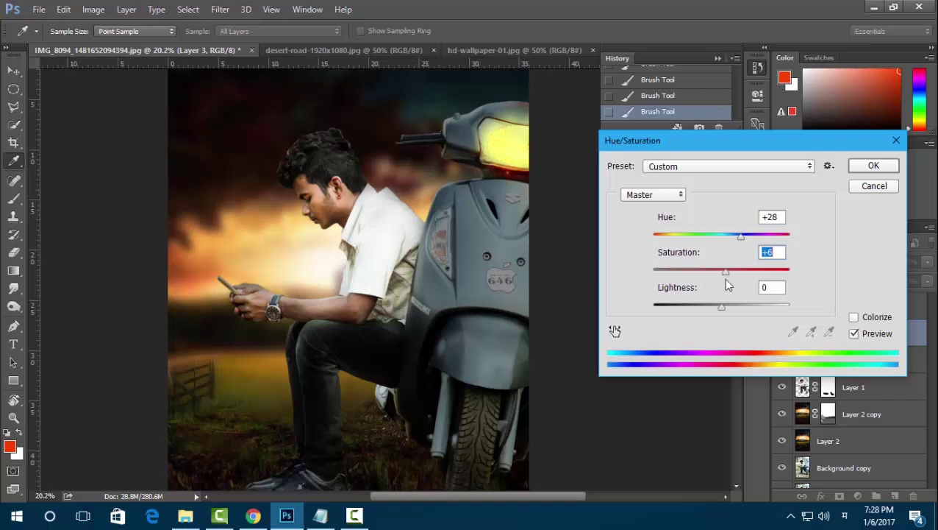
{"action": "mouse_move", "coordinate": [719, 303]}
{"action": "left_mouse_down"}
{"action": "mouse_move", "coordinate": [752, 306]}
{"action": "mouse_move", "coordinate": [723, 315]}
{"action": "left_mouse_up"}
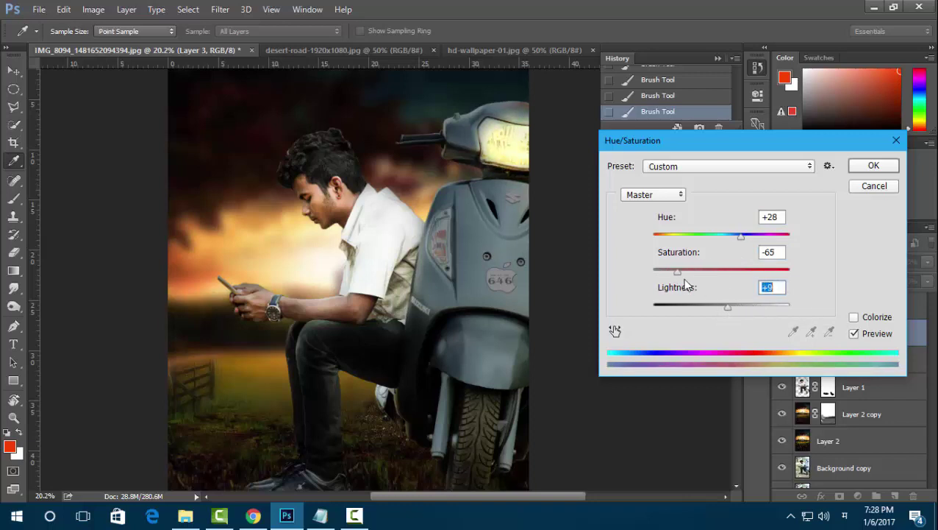
{"action": "mouse_move", "coordinate": [678, 272]}
{"action": "left_mouse_down"}
{"action": "mouse_move", "coordinate": [650, 274]}
{"action": "mouse_move", "coordinate": [682, 271]}
{"action": "left_mouse_up"}
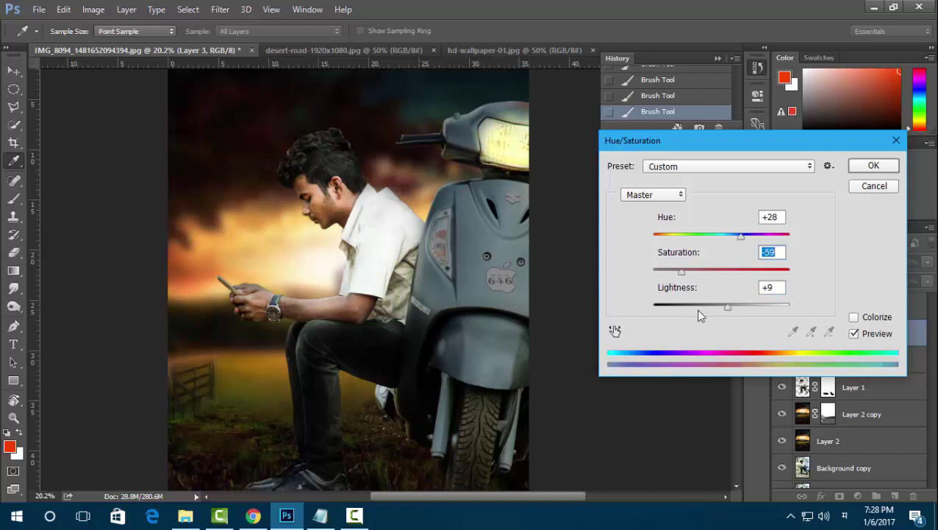
{"action": "mouse_move", "coordinate": [695, 307]}
{"action": "left_mouse_down"}
{"action": "mouse_move", "coordinate": [742, 311]}
{"action": "mouse_move", "coordinate": [685, 312]}
{"action": "mouse_move", "coordinate": [714, 312]}
{"action": "left_mouse_up"}
{"action": "left_click", "coordinate": [875, 168]}
{"action": "key", "text": "ctrl+l"}
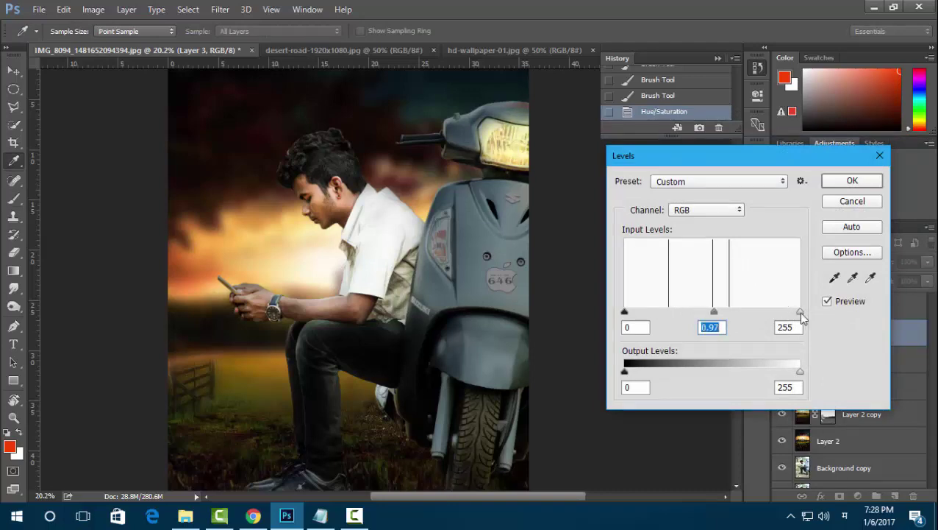
Confirm Levels, then brush a red glow onto the scooter's rear light
{"action": "left_click", "coordinate": [852, 180]}
{"action": "key", "text": "b"}
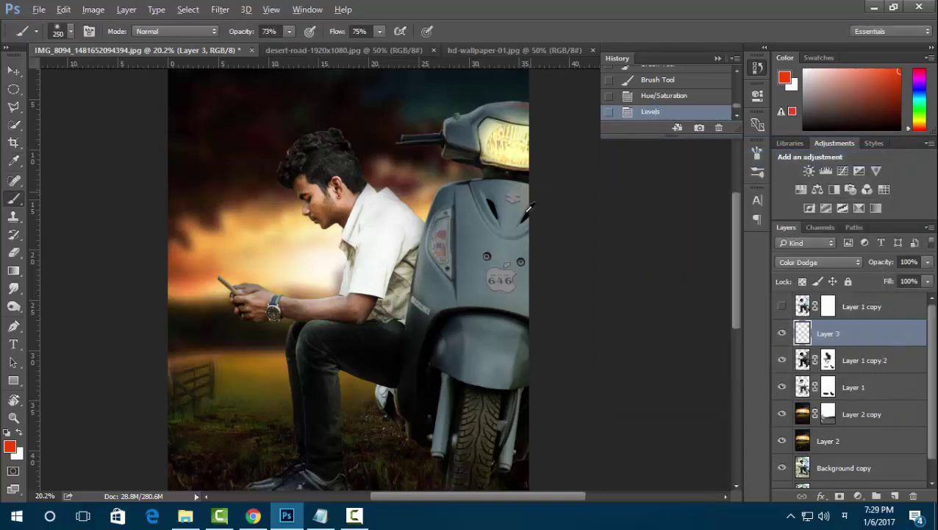
{"action": "scroll", "coordinate": [528, 210], "scroll_direction": "down", "scroll_amount": 1}
{"action": "scroll", "coordinate": [572, 203], "scroll_direction": "up", "scroll_amount": 2}
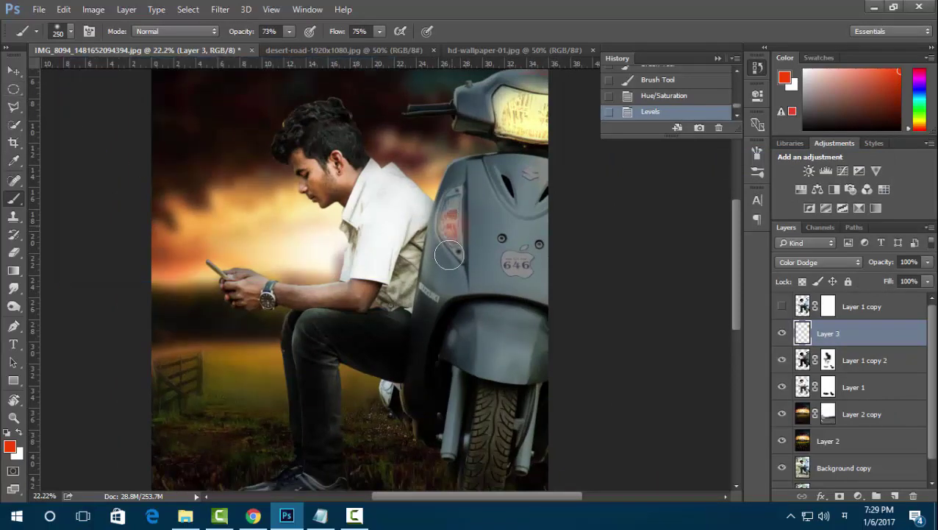
{"action": "left_click", "coordinate": [450, 228]}
{"action": "left_click", "coordinate": [448, 224]}
{"action": "left_click", "coordinate": [447, 223]}
{"action": "scroll", "coordinate": [467, 450], "scroll_direction": "down", "scroll_amount": 1}
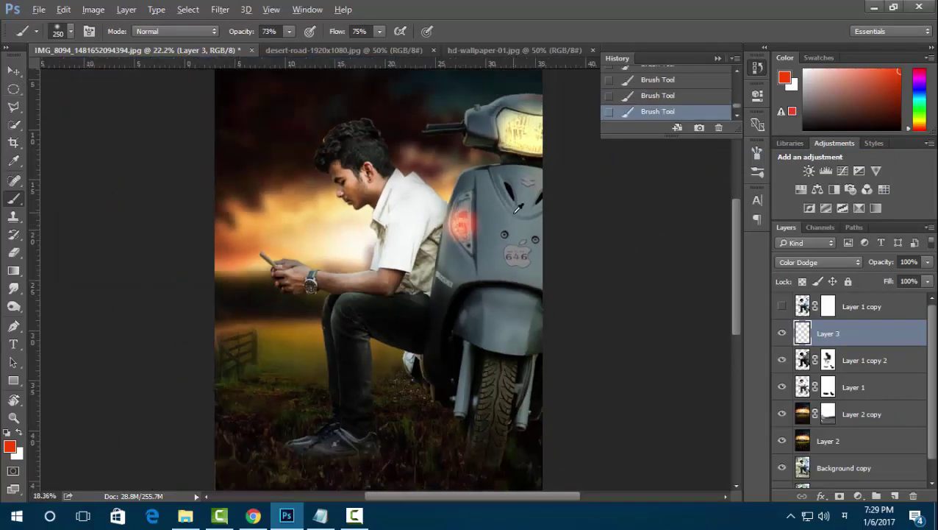
{"action": "scroll", "coordinate": [433, 233], "scroll_direction": "down", "scroll_amount": 1}
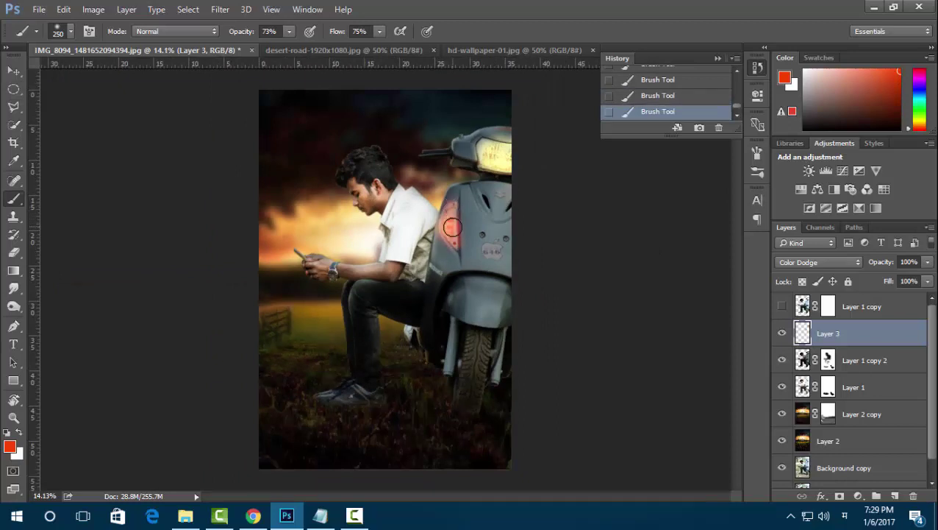
{"action": "left_click_drag", "start_coordinate": [449, 217], "coordinate": [458, 244]}
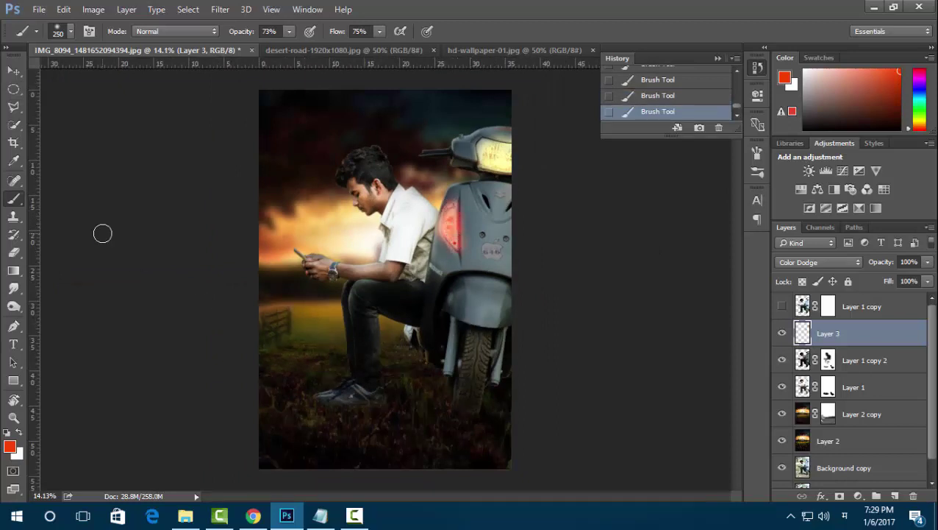
Select the rear light with an ellipse and set Hue -3, Saturation -2, Lightness +29
{"action": "key", "text": "m"}
{"action": "mouse_move", "coordinate": [463, 191]}
{"action": "left_mouse_down"}
{"action": "mouse_move", "coordinate": [500, 265]}
{"action": "mouse_move", "coordinate": [455, 247]}
{"action": "left_mouse_up"}
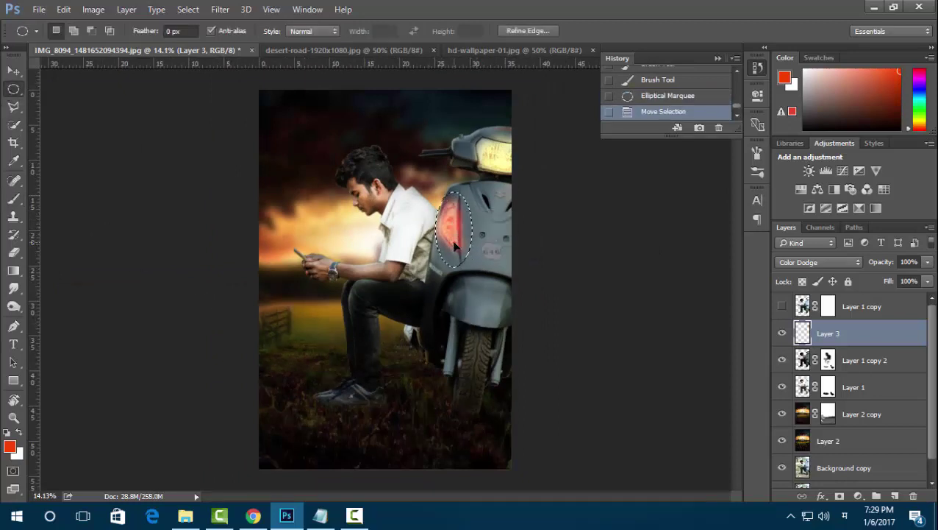
{"action": "key", "text": "ctrl+u"}
{"action": "left_click_drag", "start_coordinate": [721, 268], "coordinate": [683, 270]}
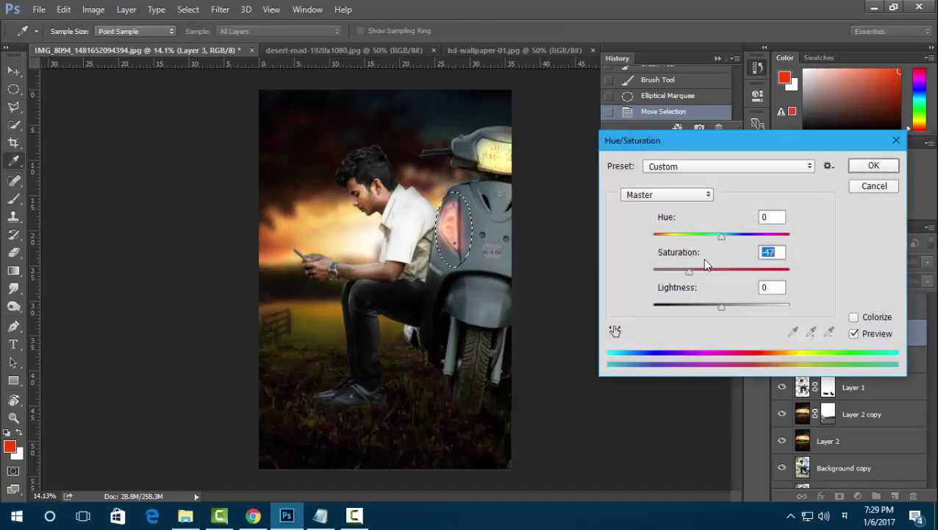
{"action": "left_click_drag", "start_coordinate": [721, 236], "coordinate": [728, 236]}
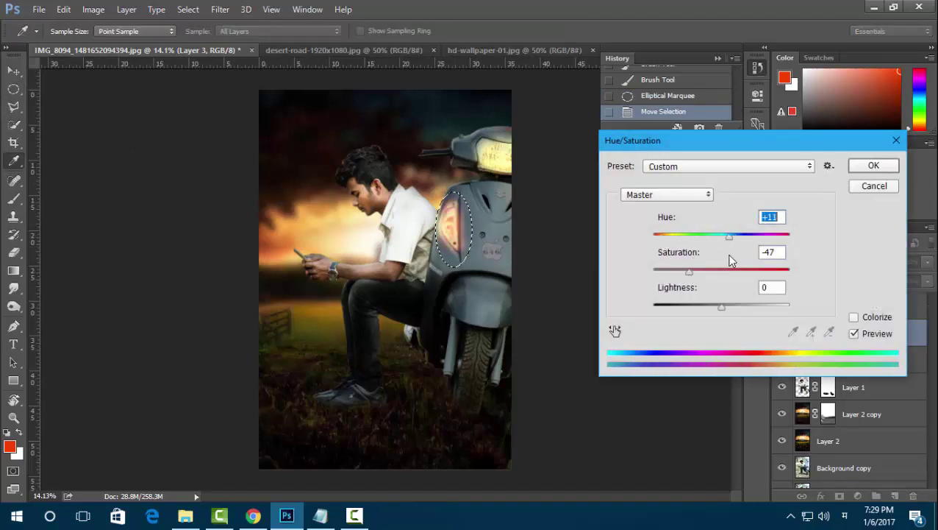
{"action": "key", "text": "Down"}
{"action": "key", "text": "Down"}
{"action": "key", "text": "Down"}
{"action": "left_click_drag", "start_coordinate": [689, 271], "coordinate": [692, 271]}
{"action": "left_click_drag", "start_coordinate": [721, 307], "coordinate": [741, 311]}
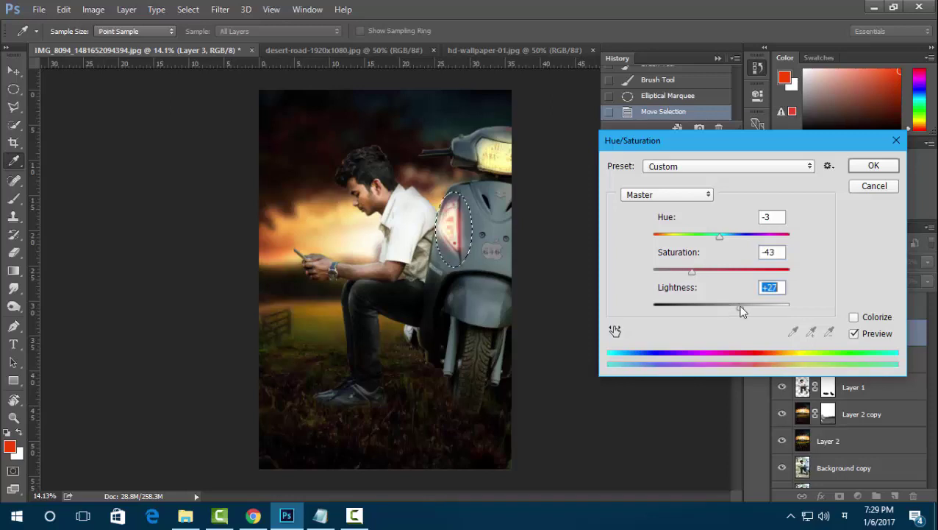
{"action": "left_click_drag", "start_coordinate": [692, 271], "coordinate": [730, 272]}
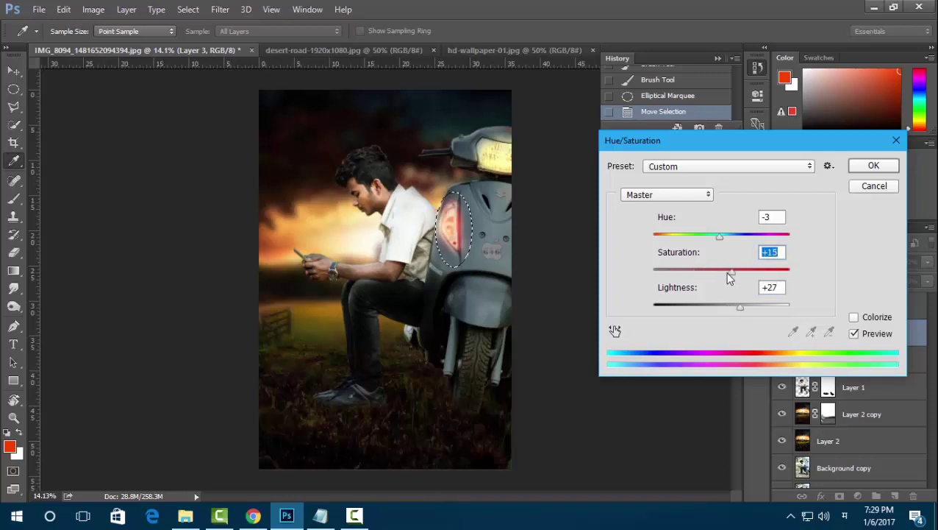
{"action": "mouse_move", "coordinate": [740, 307]}
{"action": "left_mouse_down"}
{"action": "mouse_move", "coordinate": [760, 313]}
{"action": "mouse_move", "coordinate": [741, 306]}
{"action": "left_mouse_up"}
{"action": "left_click_drag", "start_coordinate": [732, 271], "coordinate": [720, 271]}
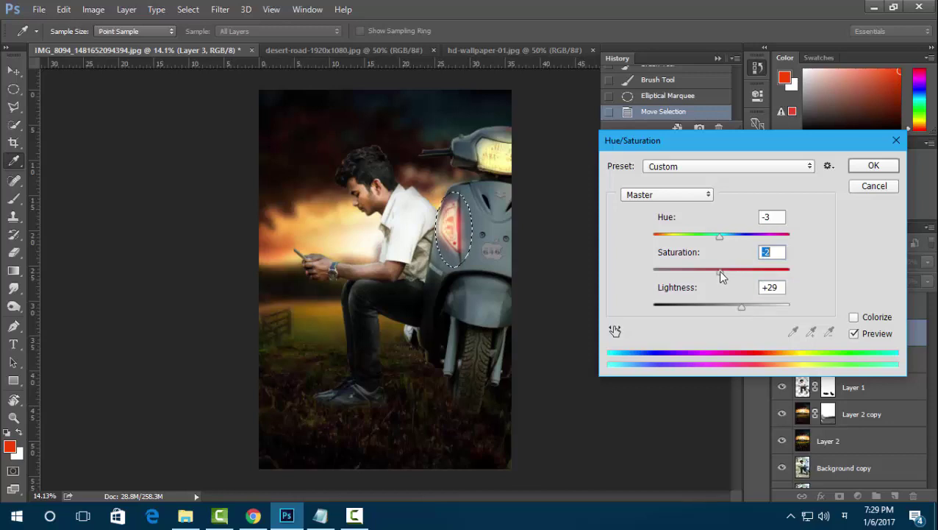
{"action": "left_click", "coordinate": [874, 165]}
Deselect and unlink Layer 1 copy 2 from its layer mask
{"action": "key", "text": "m"}
{"action": "key", "text": "ctrl+d"}
{"action": "left_click", "coordinate": [814, 359]}
Paint Layer 1 copy 2's mask near the scooter and around the rear wheel, toggling black and white
{"action": "left_click", "coordinate": [828, 360]}
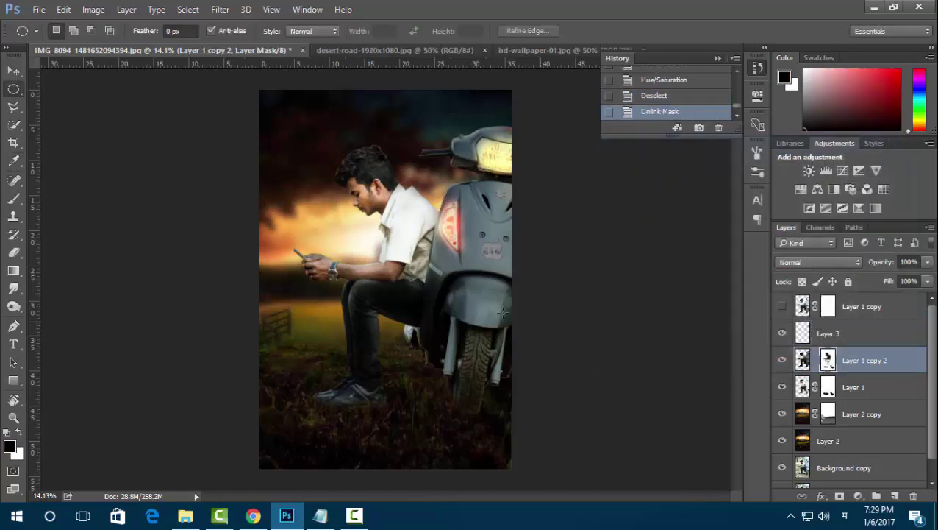
{"action": "key", "text": "b"}
{"action": "mouse_move", "coordinate": [425, 324]}
{"action": "left_mouse_down"}
{"action": "mouse_move", "coordinate": [439, 362]}
{"action": "mouse_move", "coordinate": [412, 334]}
{"action": "left_mouse_up"}
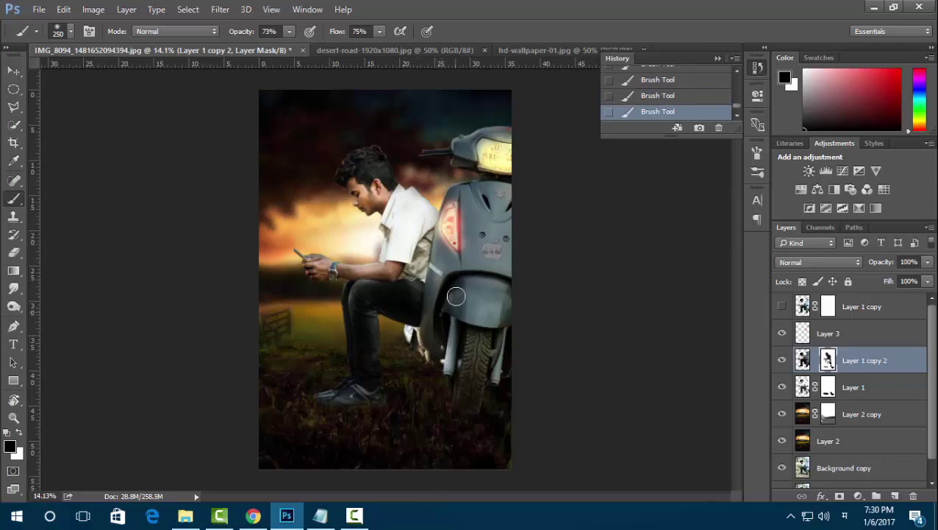
{"action": "key", "text": "x"}
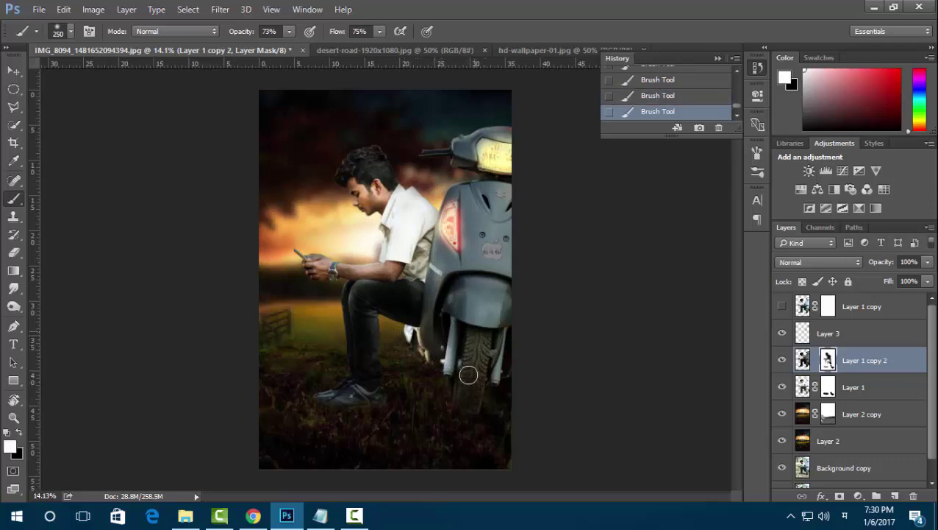
{"action": "key", "text": "x"}
{"action": "key", "text": "x"}
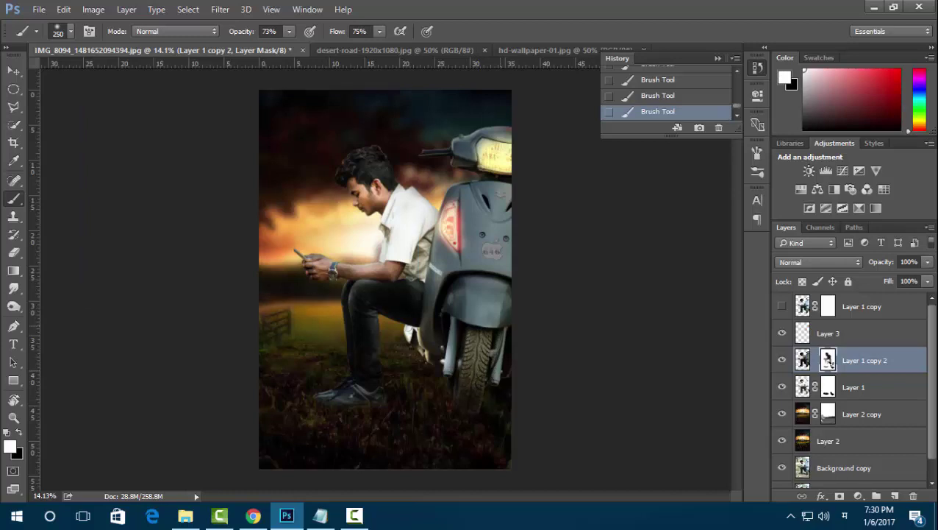
{"action": "key", "text": "x"}
{"action": "left_click_drag", "start_coordinate": [452, 341], "coordinate": [451, 362]}
{"action": "key", "text": "x"}
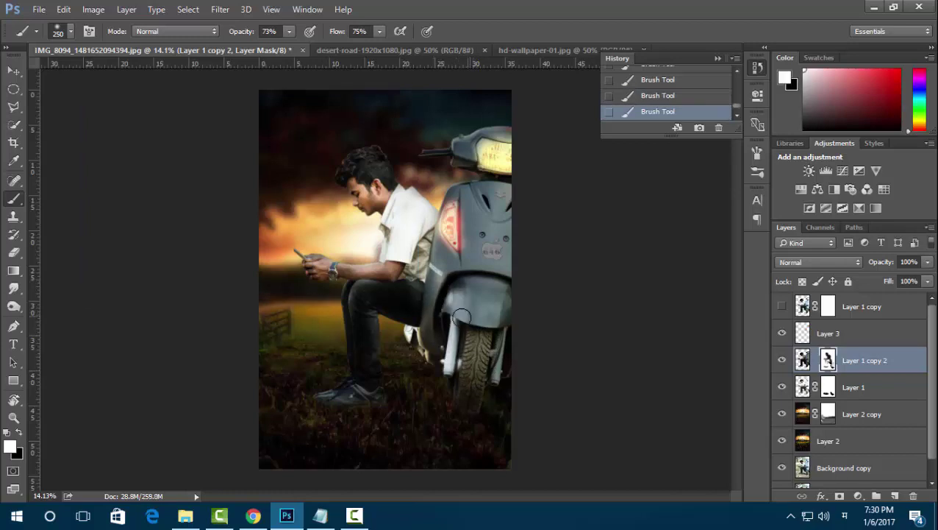
{"action": "key", "text": "x"}
{"action": "key", "text": "x"}
{"action": "key", "text": "x"}
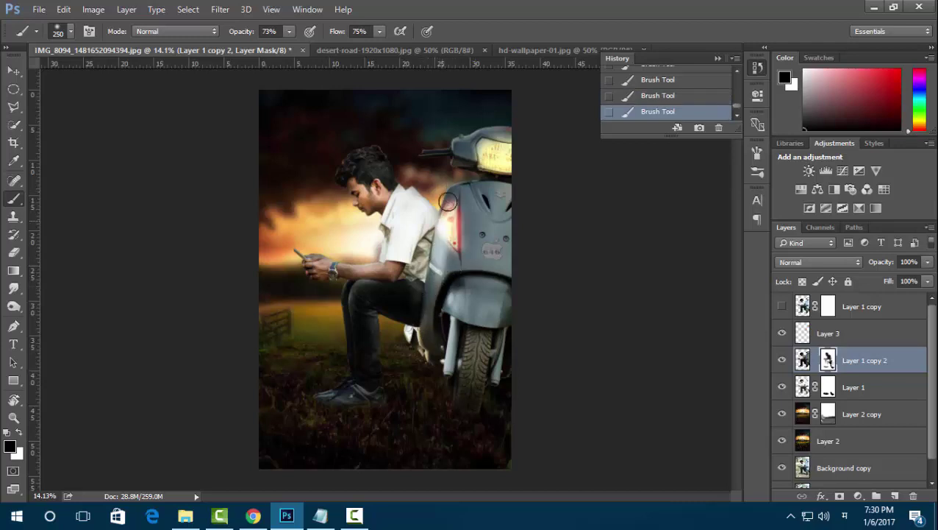
Paint the mask over the scooter's rear body and top, undoing the last stroke
{"action": "left_click_drag", "start_coordinate": [421, 293], "coordinate": [442, 201]}
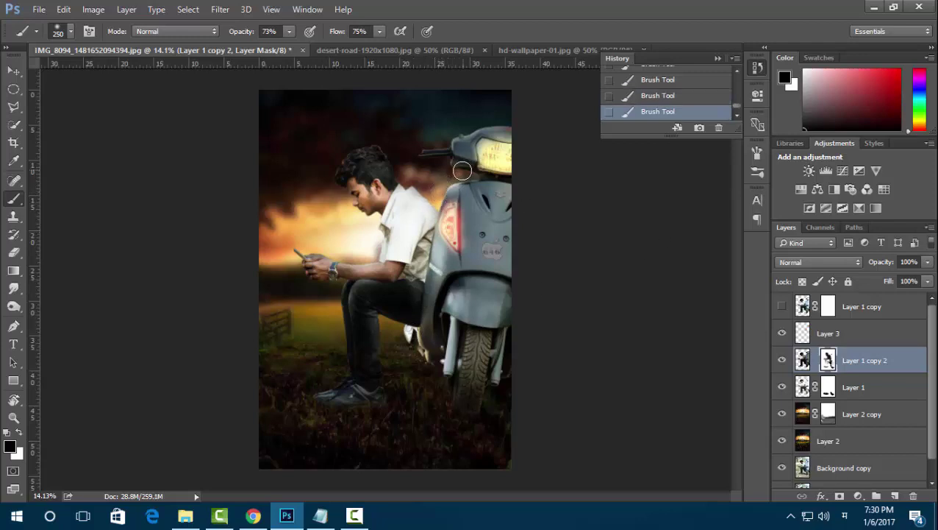
{"action": "mouse_move", "coordinate": [462, 171]}
{"action": "left_mouse_down"}
{"action": "mouse_move", "coordinate": [474, 178]}
{"action": "mouse_move", "coordinate": [444, 169]}
{"action": "left_mouse_up"}
{"action": "left_click_drag", "start_coordinate": [454, 136], "coordinate": [412, 147]}
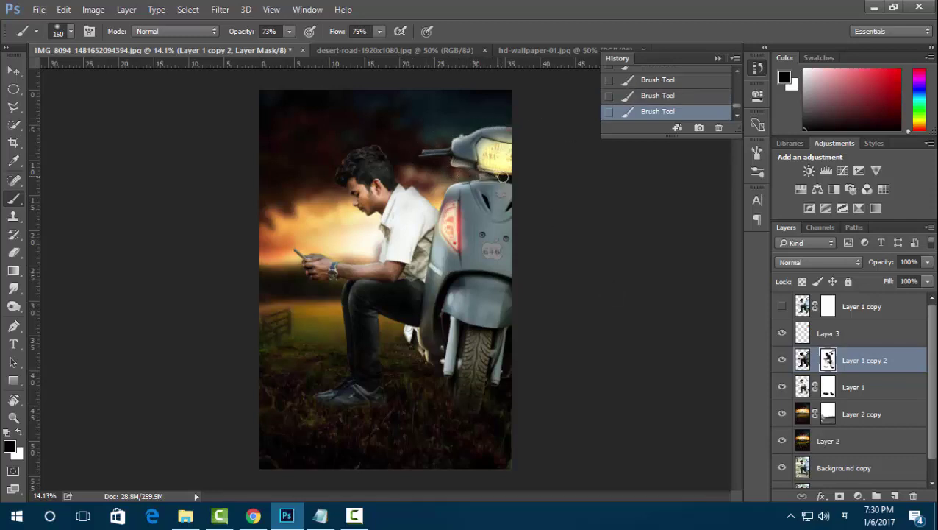
{"action": "mouse_move", "coordinate": [476, 180]}
{"action": "left_mouse_down"}
{"action": "mouse_move", "coordinate": [532, 193]}
{"action": "mouse_move", "coordinate": [419, 200]}
{"action": "left_mouse_up"}
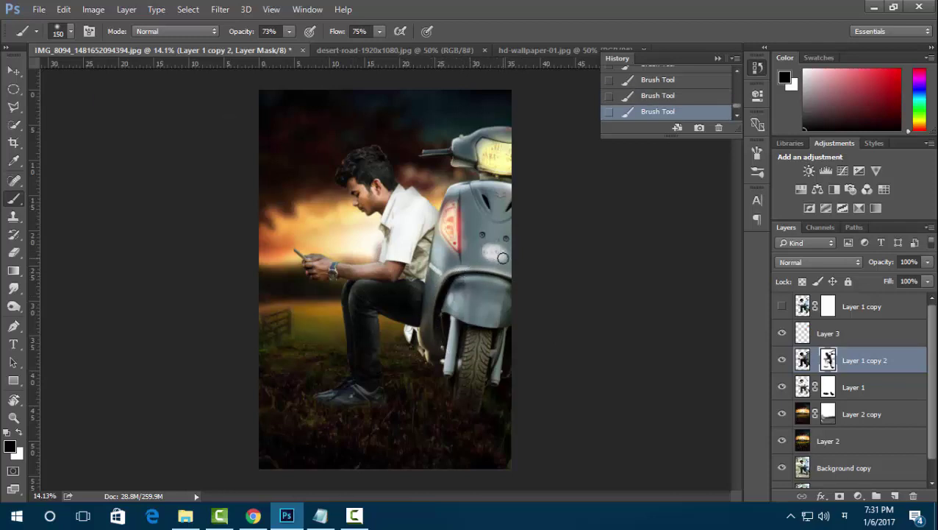
{"action": "left_click_drag", "start_coordinate": [502, 255], "coordinate": [501, 255]}
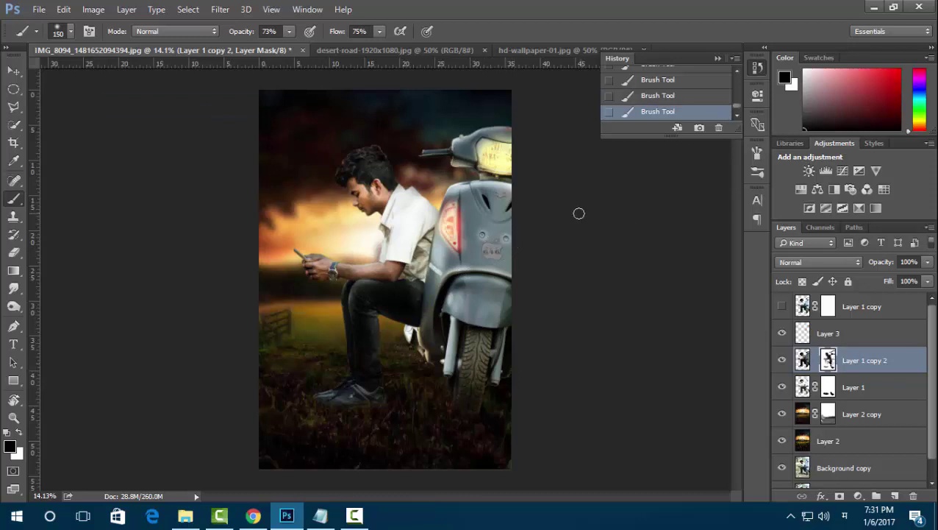
{"action": "key", "text": "ctrl+z"}
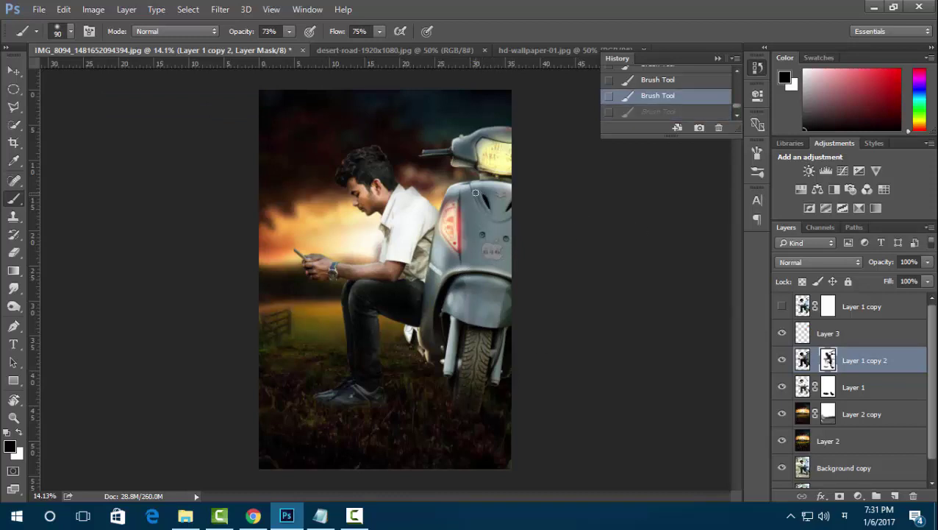
{"action": "key", "text": "ctrl+z"}
{"action": "key", "text": "ctrl+z"}
Darken the scooter's vent areas on the mask
{"action": "scroll", "coordinate": [486, 196], "scroll_direction": "up", "scroll_amount": 3}
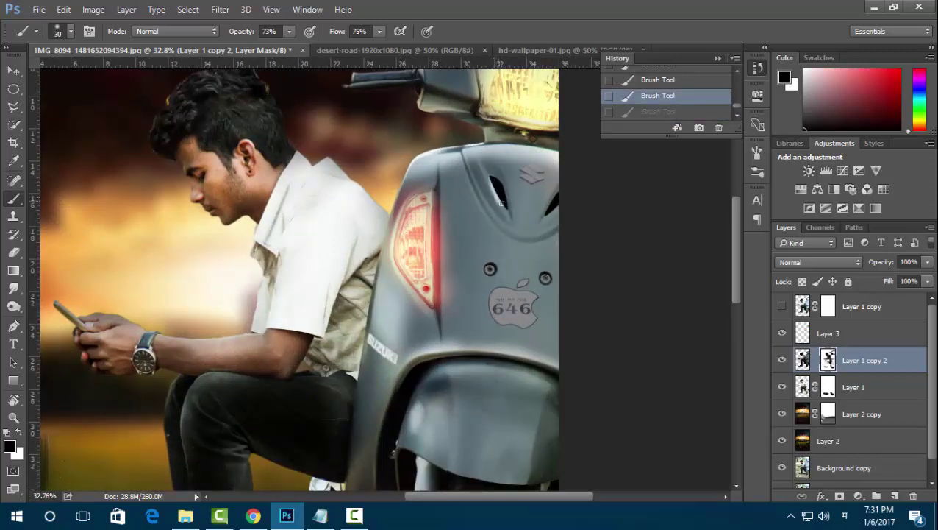
{"action": "left_click_drag", "start_coordinate": [500, 202], "coordinate": [549, 209]}
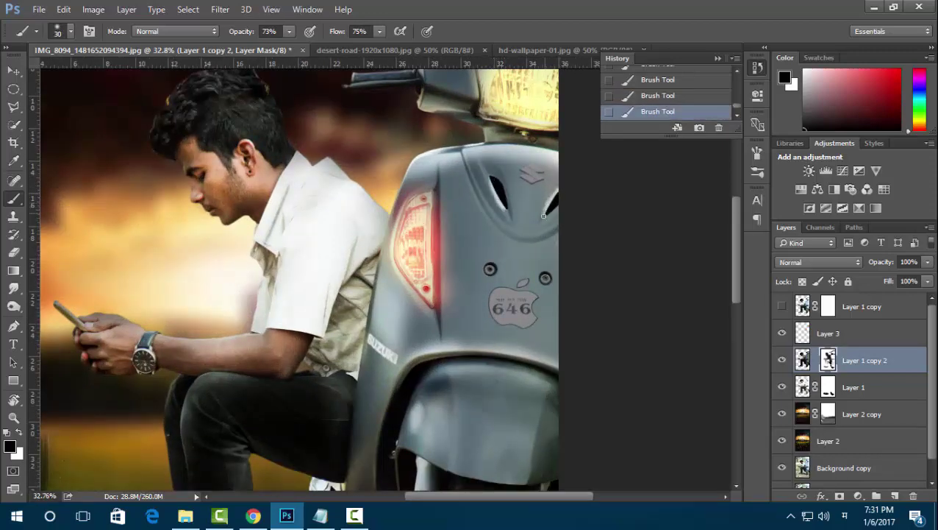
{"action": "scroll", "coordinate": [544, 215], "scroll_direction": "down", "scroll_amount": 1}
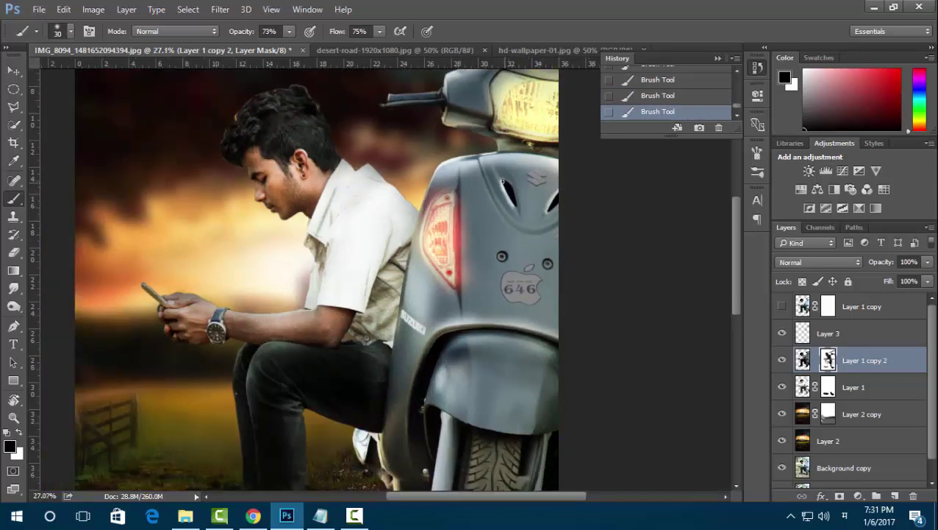
{"action": "scroll", "coordinate": [503, 180], "scroll_direction": "down", "scroll_amount": 3}
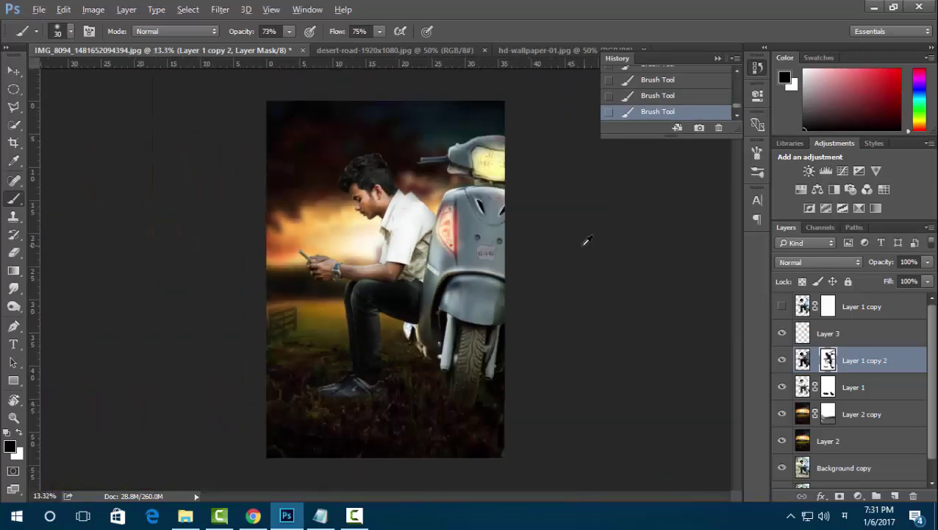
{"action": "scroll", "coordinate": [399, 208], "scroll_direction": "down", "scroll_amount": 1}
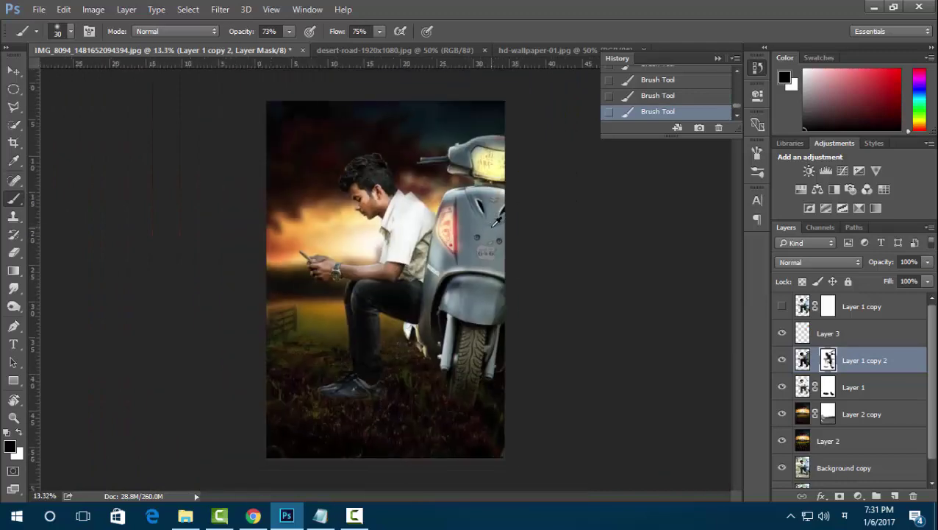
{"action": "scroll", "coordinate": [302, 167], "scroll_direction": "up", "scroll_amount": 2}
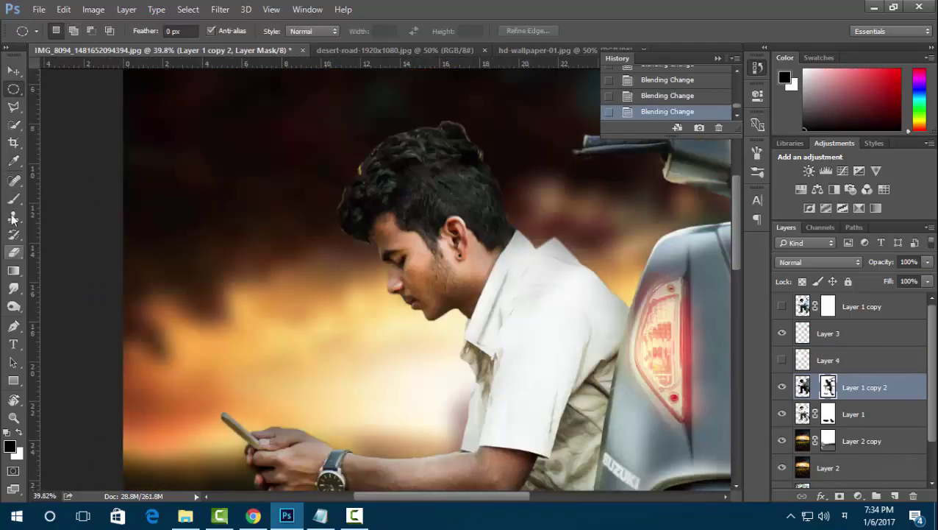
Brush the mask around the man's hands and along his hair edge
{"action": "left_click", "coordinate": [13, 199]}
{"action": "left_click_drag", "start_coordinate": [247, 435], "coordinate": [217, 423]}
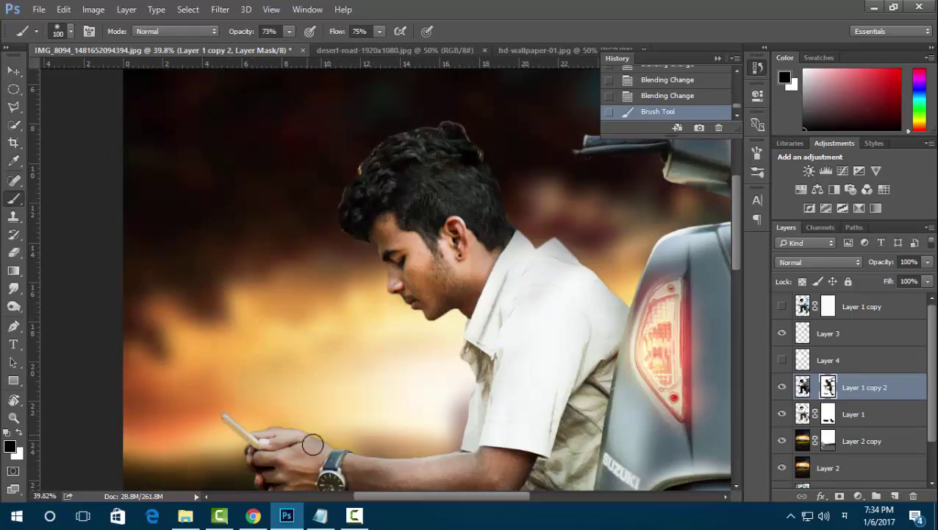
{"action": "left_click", "coordinate": [312, 444]}
{"action": "left_click_drag", "start_coordinate": [324, 443], "coordinate": [258, 442]}
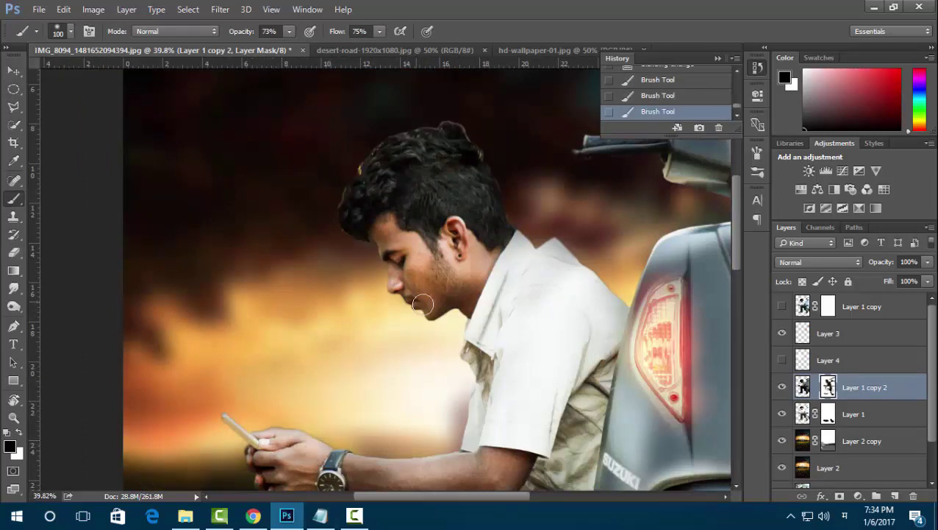
{"action": "left_click_drag", "start_coordinate": [337, 216], "coordinate": [403, 275]}
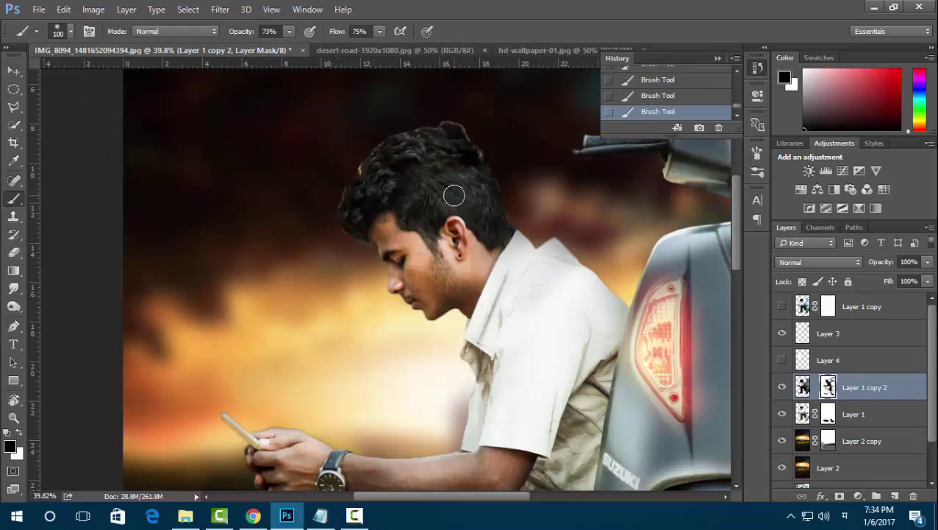
{"action": "scroll", "coordinate": [454, 194], "scroll_direction": "down", "scroll_amount": 3}
{"action": "scroll", "coordinate": [454, 195], "scroll_direction": "up", "scroll_amount": 4}
{"action": "scroll", "coordinate": [454, 195], "scroll_direction": "up", "scroll_amount": 1}
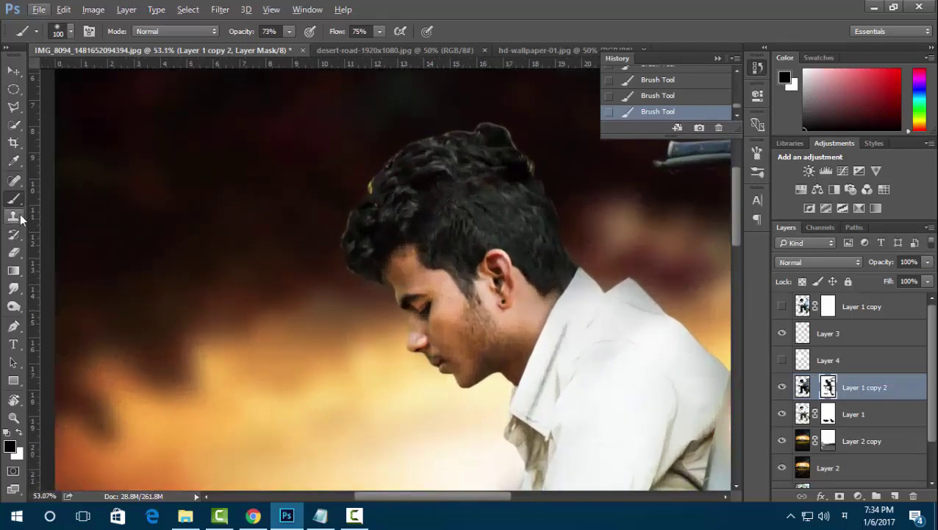
Smudge the hair edge on Layer 1 copy 2, then revert the strokes through History
{"action": "left_click", "coordinate": [13, 288]}
{"action": "mouse_move", "coordinate": [356, 262]}
{"action": "left_mouse_down"}
{"action": "mouse_move", "coordinate": [330, 224]}
{"action": "mouse_move", "coordinate": [356, 260]}
{"action": "mouse_move", "coordinate": [355, 224]}
{"action": "left_mouse_up"}
{"action": "left_click", "coordinate": [802, 387]}
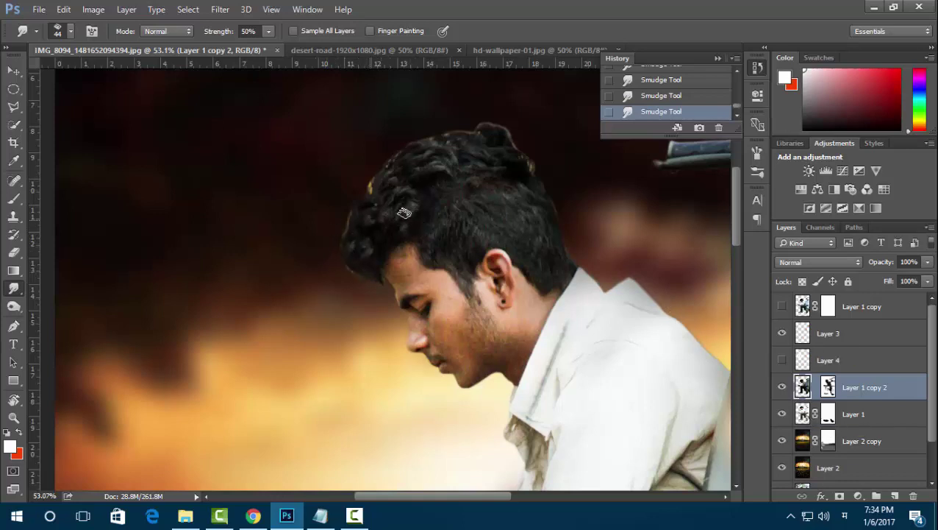
{"action": "key", "text": "ctrl+alt+z"}
{"action": "key", "text": "ctrl+alt+z"}
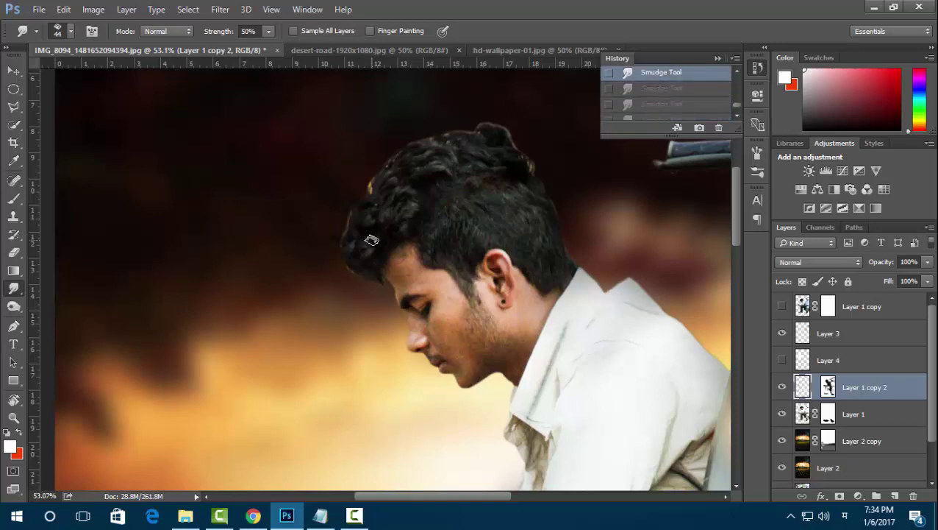
{"action": "scroll", "coordinate": [670, 90], "scroll_direction": "up", "scroll_amount": 1}
{"action": "left_click", "coordinate": [662, 76]}
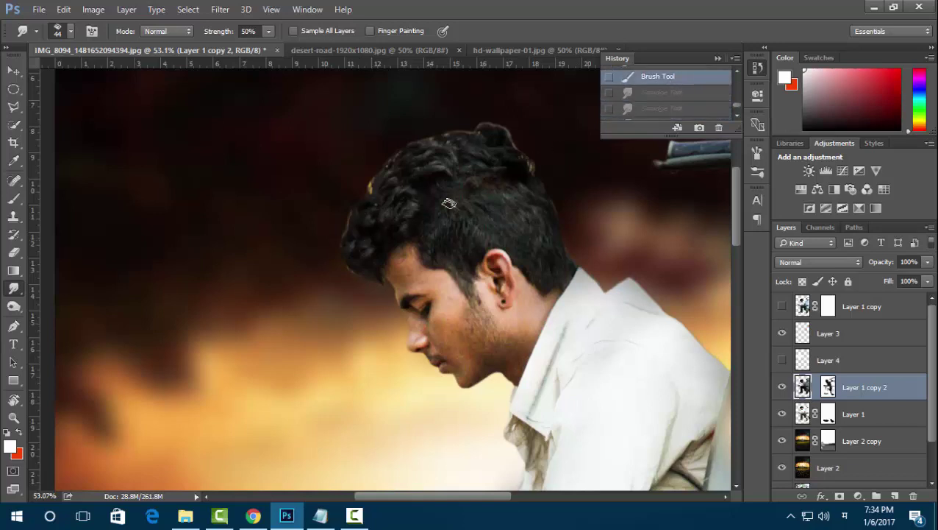
Enlarge the Smudge brush to 77 px and try a stroke on the hair's left edge
{"action": "left_click", "coordinate": [65, 31]}
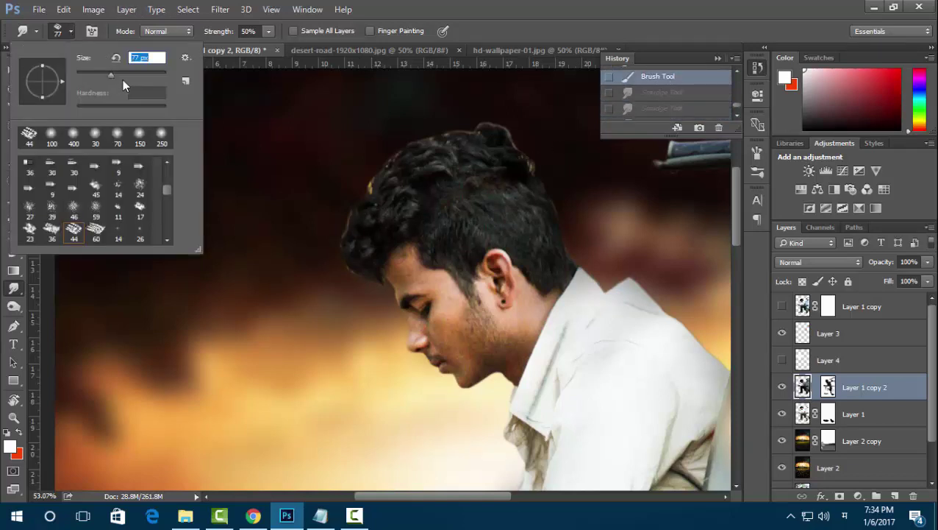
{"action": "key", "text": "Return"}
{"action": "left_click_drag", "start_coordinate": [309, 215], "coordinate": [310, 258]}
{"action": "key", "text": "ctrl+z"}
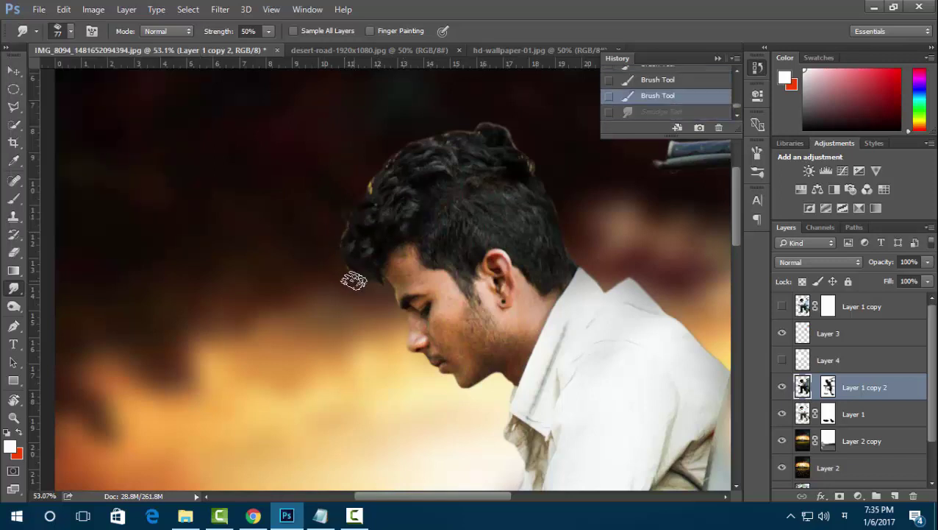
Smudge the hair outline, top and bun on Layer 1, stepping back in History as needed
{"action": "left_click", "coordinate": [802, 417]}
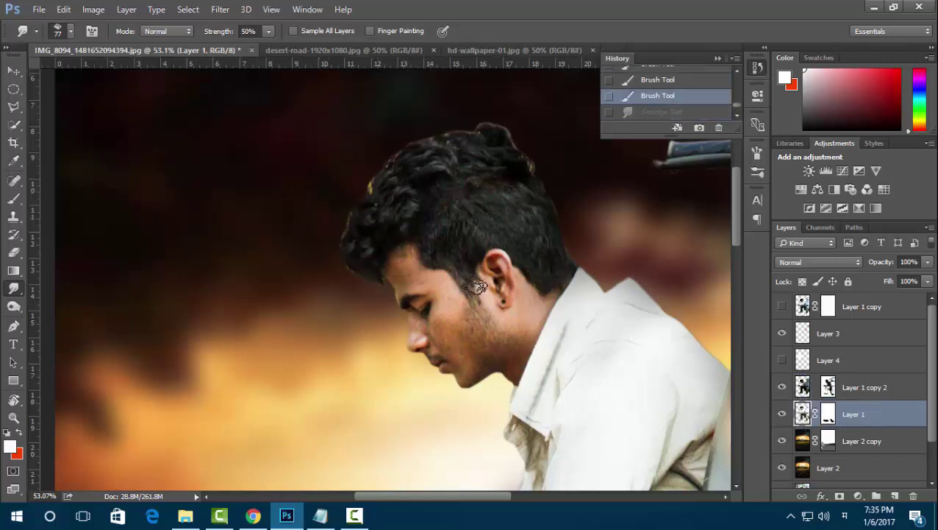
{"action": "mouse_move", "coordinate": [375, 234]}
{"action": "left_mouse_down"}
{"action": "mouse_move", "coordinate": [392, 248]}
{"action": "mouse_move", "coordinate": [353, 228]}
{"action": "left_mouse_up"}
{"action": "mouse_move", "coordinate": [353, 228]}
{"action": "left_mouse_down"}
{"action": "mouse_move", "coordinate": [336, 252]}
{"action": "mouse_move", "coordinate": [375, 259]}
{"action": "mouse_move", "coordinate": [351, 210]}
{"action": "left_mouse_up"}
{"action": "key", "text": "ctrl+alt+z"}
{"action": "key", "text": "ctrl+alt+z"}
{"action": "left_click_drag", "start_coordinate": [387, 235], "coordinate": [390, 151]}
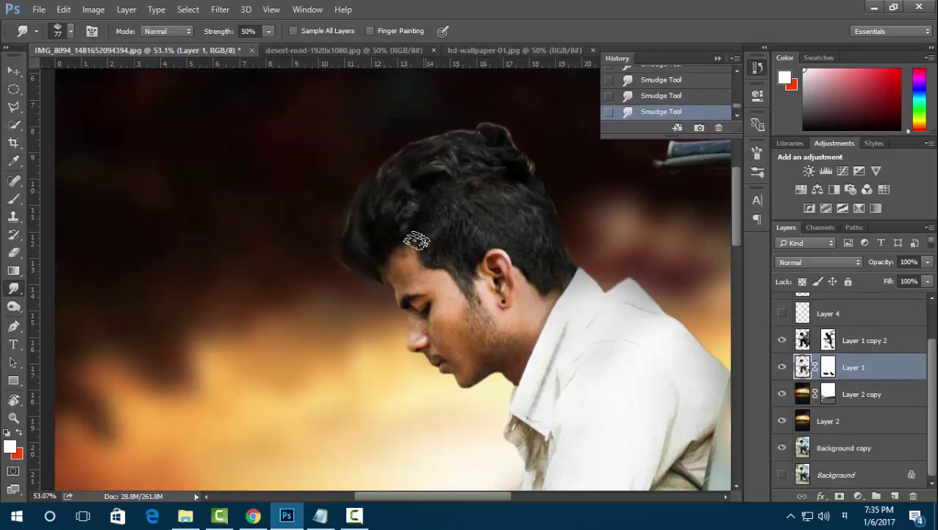
{"action": "mouse_move", "coordinate": [392, 200]}
{"action": "left_mouse_down"}
{"action": "mouse_move", "coordinate": [463, 122]}
{"action": "mouse_move", "coordinate": [491, 152]}
{"action": "mouse_move", "coordinate": [434, 150]}
{"action": "mouse_move", "coordinate": [509, 155]}
{"action": "mouse_move", "coordinate": [419, 208]}
{"action": "mouse_move", "coordinate": [550, 188]}
{"action": "left_mouse_up"}
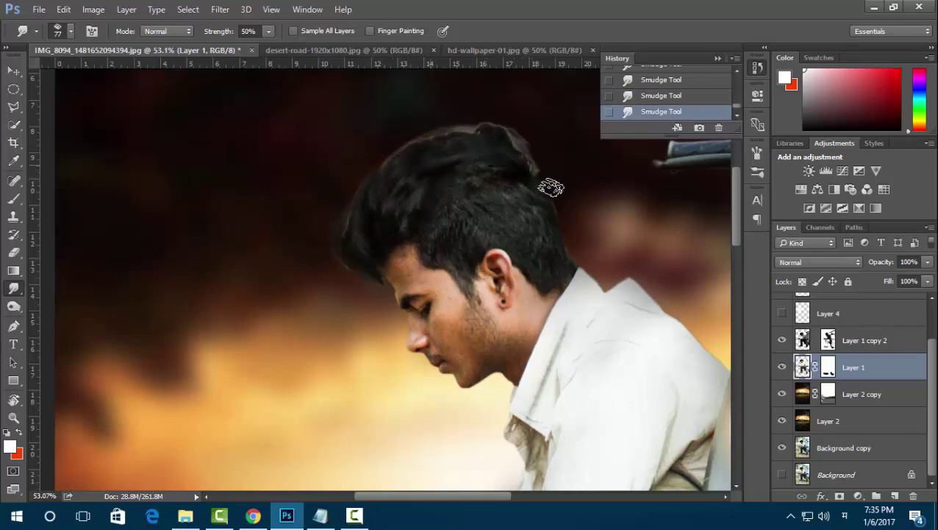
{"action": "scroll", "coordinate": [534, 195], "scroll_direction": "down", "scroll_amount": 2}
{"action": "scroll", "coordinate": [478, 208], "scroll_direction": "up", "scroll_amount": 2}
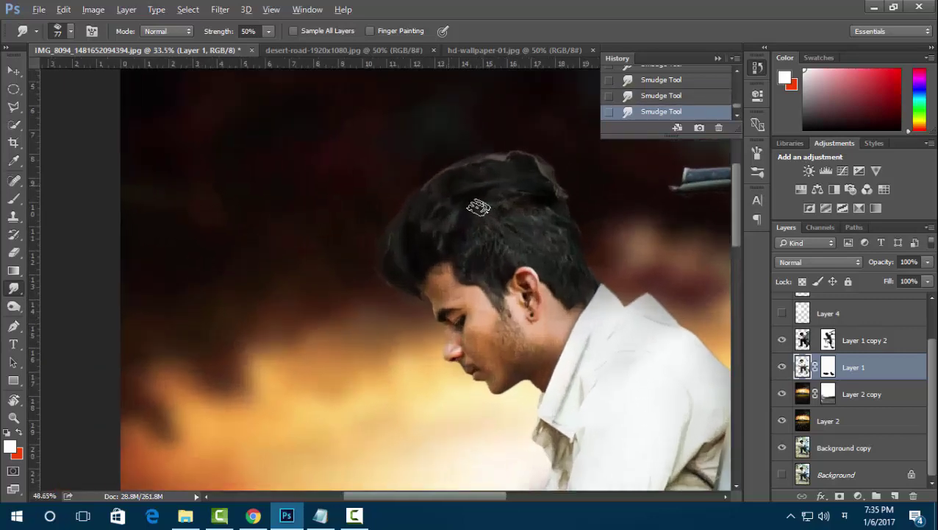
{"action": "scroll", "coordinate": [478, 208], "scroll_direction": "up", "scroll_amount": 1}
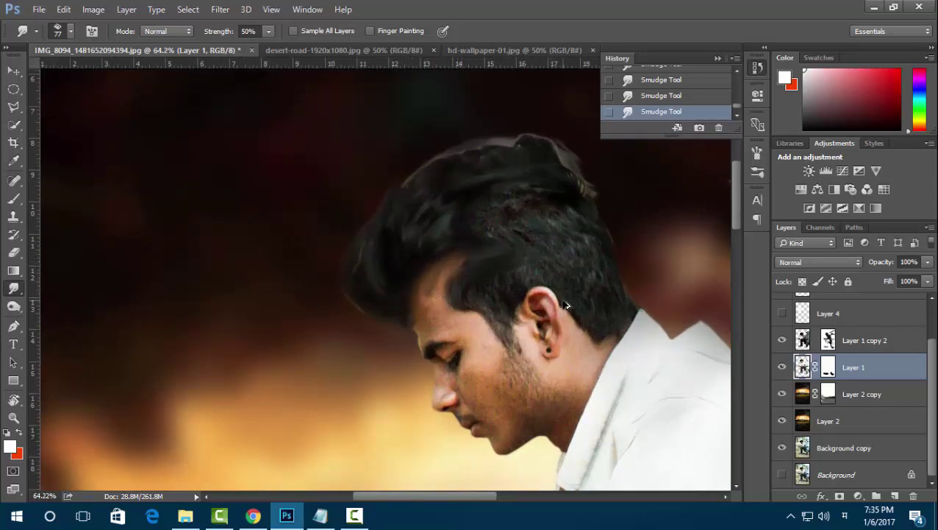
{"action": "key", "text": "ctrl+alt+z"}
{"action": "key", "text": "ctrl+alt+z"}
{"action": "key", "text": "ctrl+alt+z"}
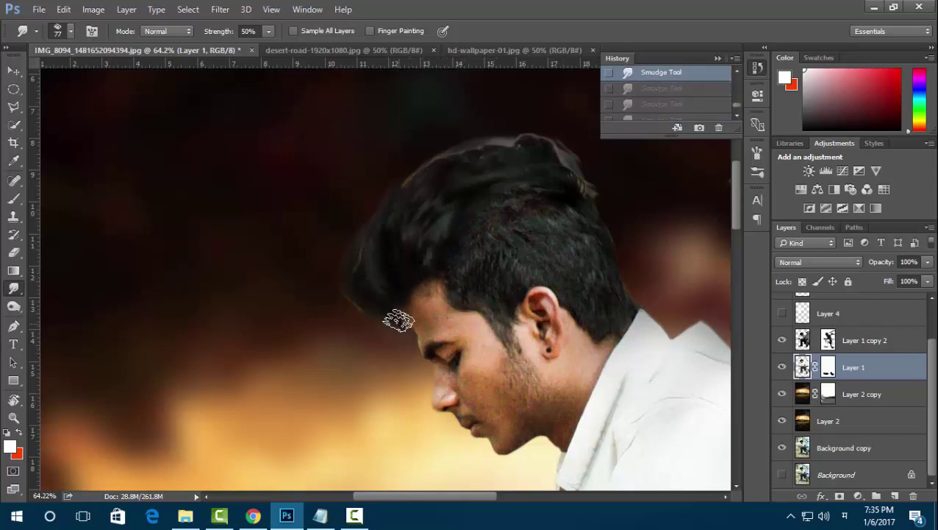
Blend the hairline edge by the forehead into the background with smudge strokes
{"action": "left_click_drag", "start_coordinate": [398, 321], "coordinate": [360, 305]}
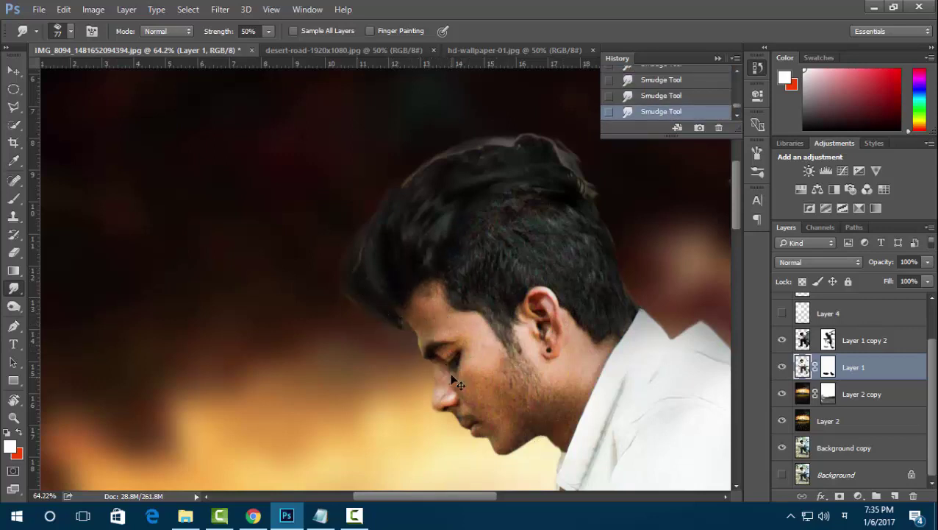
{"action": "left_click_drag", "start_coordinate": [455, 381], "coordinate": [442, 353]}
{"action": "left_click_drag", "start_coordinate": [383, 320], "coordinate": [402, 309]}
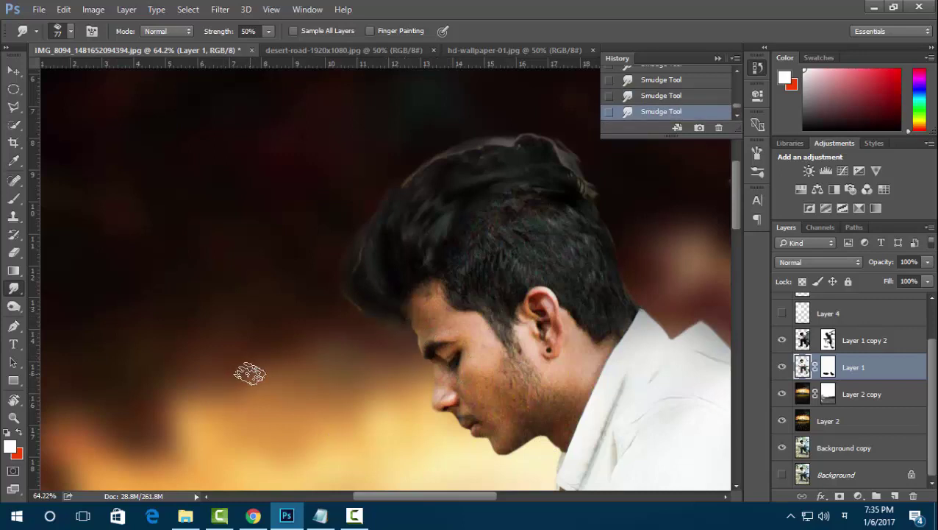
{"action": "scroll", "coordinate": [331, 261], "scroll_direction": "down", "scroll_amount": 3}
{"action": "scroll", "coordinate": [335, 242], "scroll_direction": "up", "scroll_amount": 3}
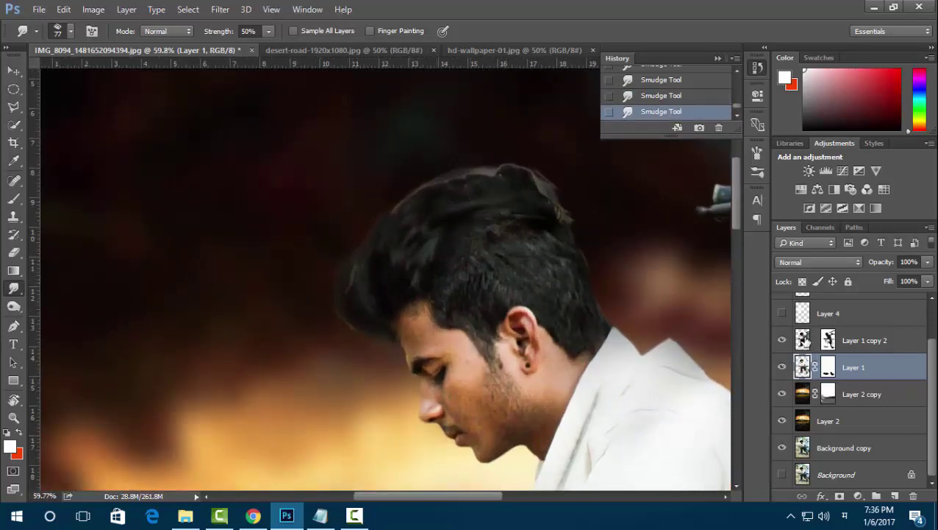
Erase the stray fringe around the hair on Layer 1 copy 2 with the Eraser
{"action": "key", "text": "alt+bracketright"}
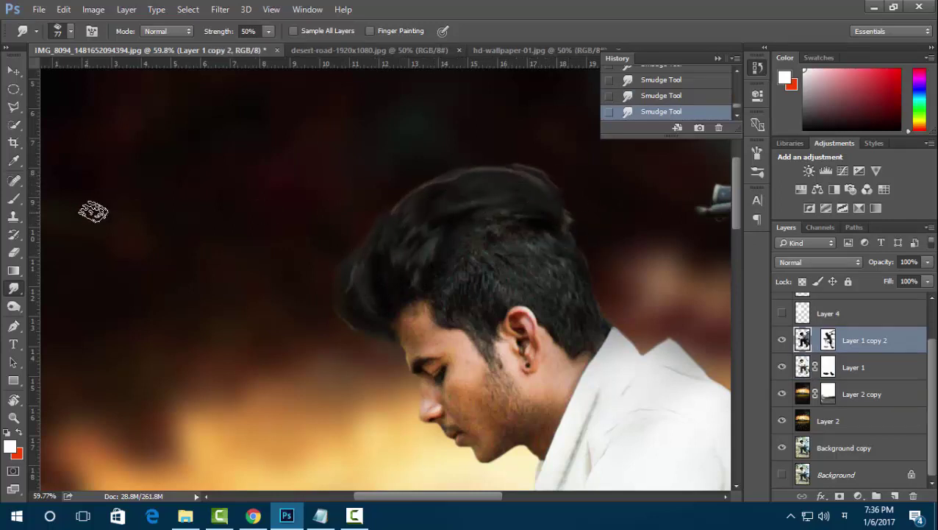
{"action": "key", "text": "e"}
{"action": "mouse_move", "coordinate": [497, 150]}
{"action": "left_mouse_down"}
{"action": "mouse_move", "coordinate": [572, 186]}
{"action": "mouse_move", "coordinate": [718, 313]}
{"action": "left_mouse_up"}
{"action": "left_click", "coordinate": [832, 365]}
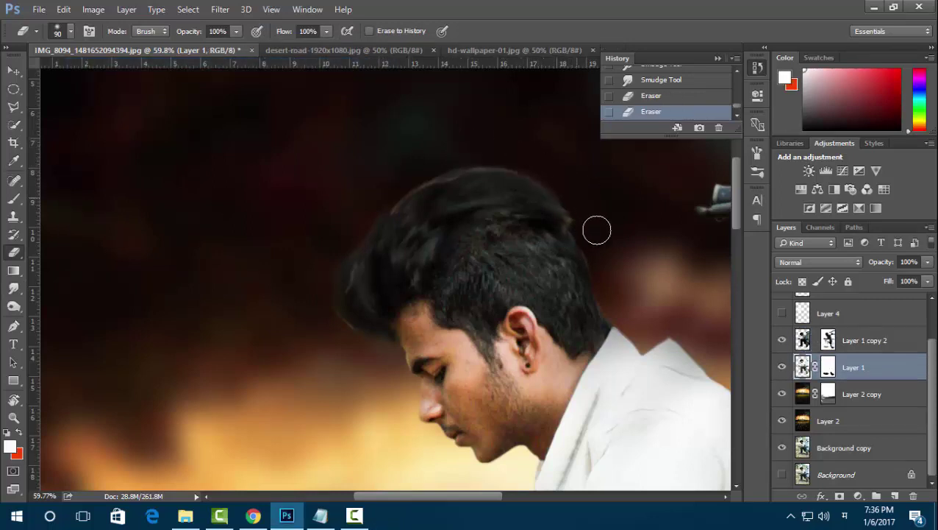
Erase a leftover patch near the hair on Layer 1 copy 2
{"action": "left_click", "coordinate": [320, 277]}
{"action": "left_click", "coordinate": [854, 340]}
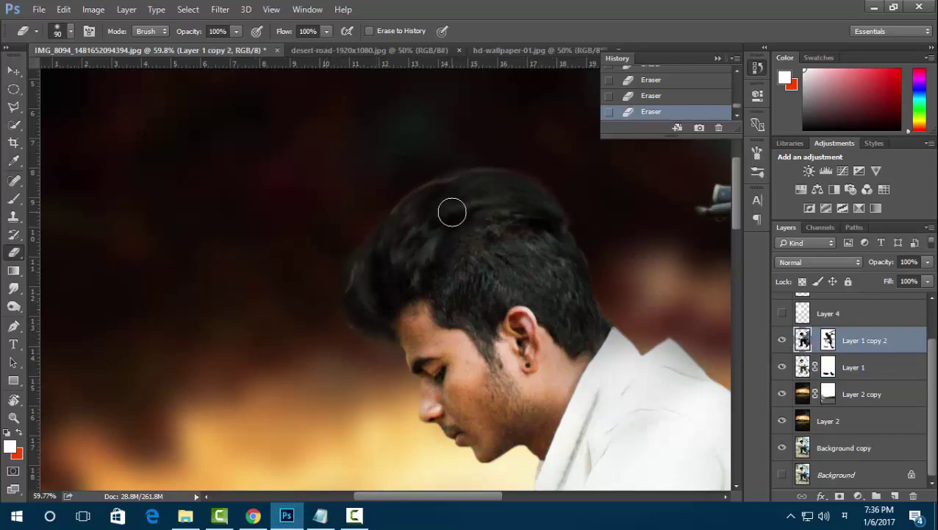
{"action": "scroll", "coordinate": [452, 211], "scroll_direction": "down", "scroll_amount": 2}
{"action": "scroll", "coordinate": [439, 191], "scroll_direction": "down", "scroll_amount": 2}
{"action": "scroll", "coordinate": [439, 191], "scroll_direction": "up", "scroll_amount": 2}
{"action": "scroll", "coordinate": [439, 192], "scroll_direction": "up", "scroll_amount": 2}
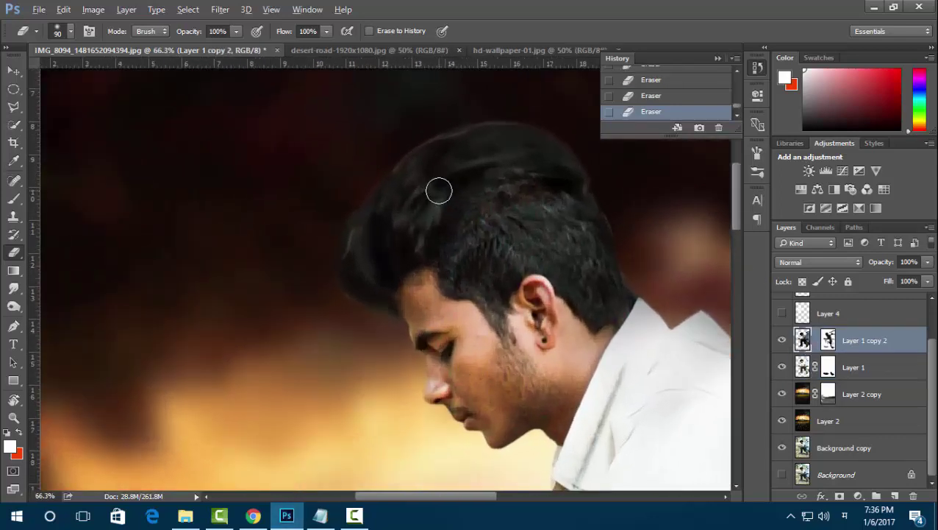
Try Filter > Blur > Gaussian Blur on Layer 1, then centre the view on the phone
{"action": "left_click", "coordinate": [800, 367]}
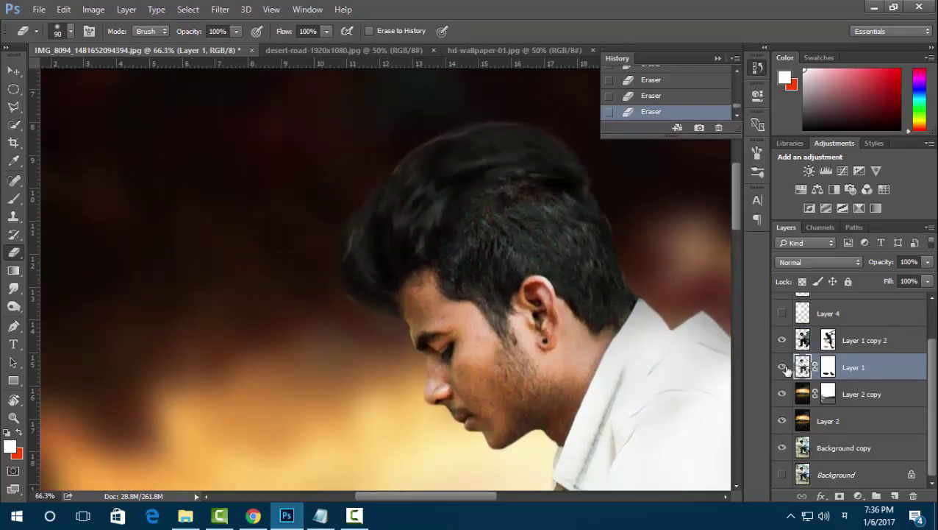
{"action": "left_click", "coordinate": [220, 9]}
{"action": "left_click", "coordinate": [456, 216]}
{"action": "scroll", "coordinate": [353, 283], "scroll_direction": "down", "scroll_amount": 3}
{"action": "scroll", "coordinate": [336, 326], "scroll_direction": "down", "scroll_amount": 3}
{"action": "scroll", "coordinate": [336, 325], "scroll_direction": "down", "scroll_amount": 2}
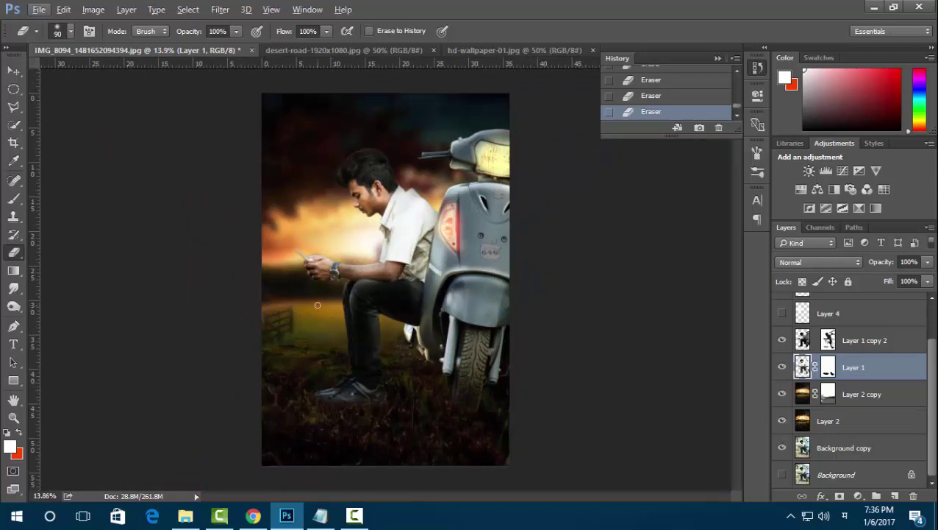
{"action": "scroll", "coordinate": [360, 236], "scroll_direction": "up", "scroll_amount": 1}
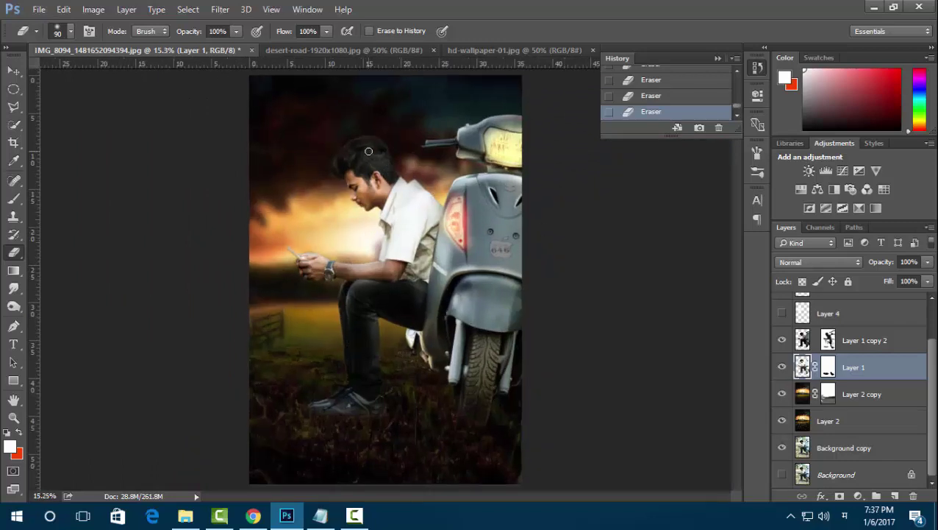
{"action": "scroll", "coordinate": [330, 131], "scroll_direction": "up", "scroll_amount": 2}
{"action": "scroll", "coordinate": [331, 162], "scroll_direction": "up", "scroll_amount": 4}
{"action": "scroll", "coordinate": [332, 191], "scroll_direction": "up", "scroll_amount": 5}
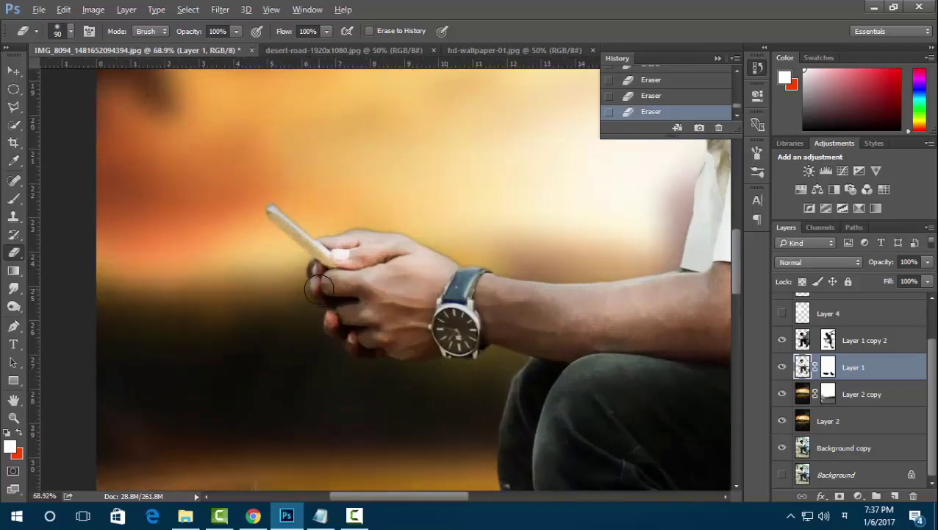
{"action": "scroll", "coordinate": [335, 219], "scroll_direction": "up", "scroll_amount": 5}
{"action": "left_click_drag", "start_coordinate": [335, 220], "coordinate": [284, 283]}
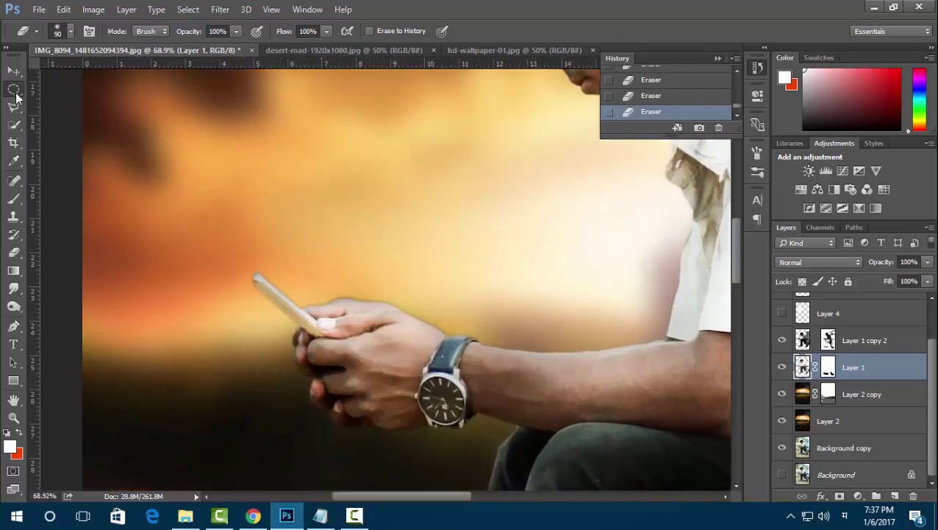
Outline a glow area at the phone tip with the Pen and turn it into a selection
{"action": "left_click", "coordinate": [13, 88]}
{"action": "key", "text": "p"}
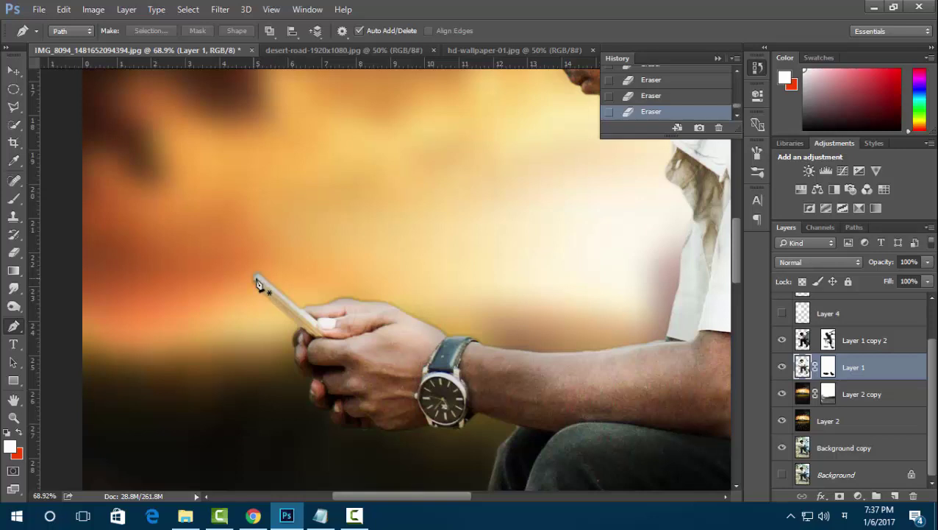
{"action": "left_click", "coordinate": [257, 278]}
{"action": "left_click", "coordinate": [309, 319]}
{"action": "left_click", "coordinate": [295, 280]}
{"action": "left_click", "coordinate": [254, 248]}
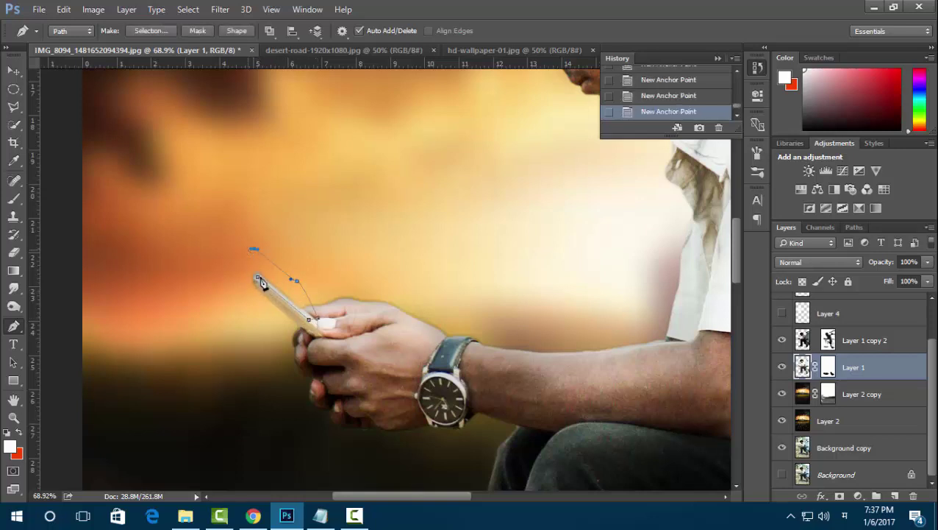
{"action": "key", "text": "ctrl+Return"}
Add a new Layer 5, test peach paint inside the phone selection, then undo and deselect
{"action": "key", "text": "ctrl+shift+n"}
{"action": "key", "text": "Return"}
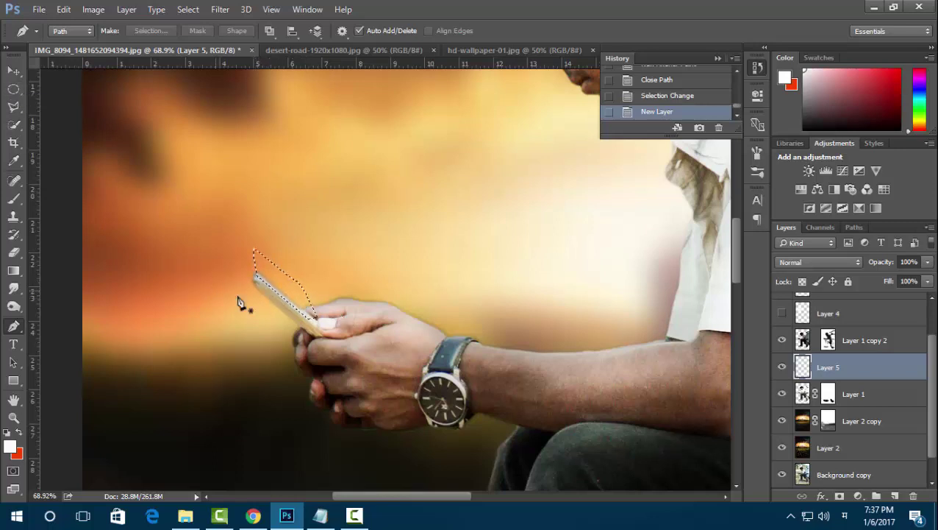
{"action": "key", "text": "b"}
{"action": "left_click_drag", "start_coordinate": [258, 254], "coordinate": [294, 294]}
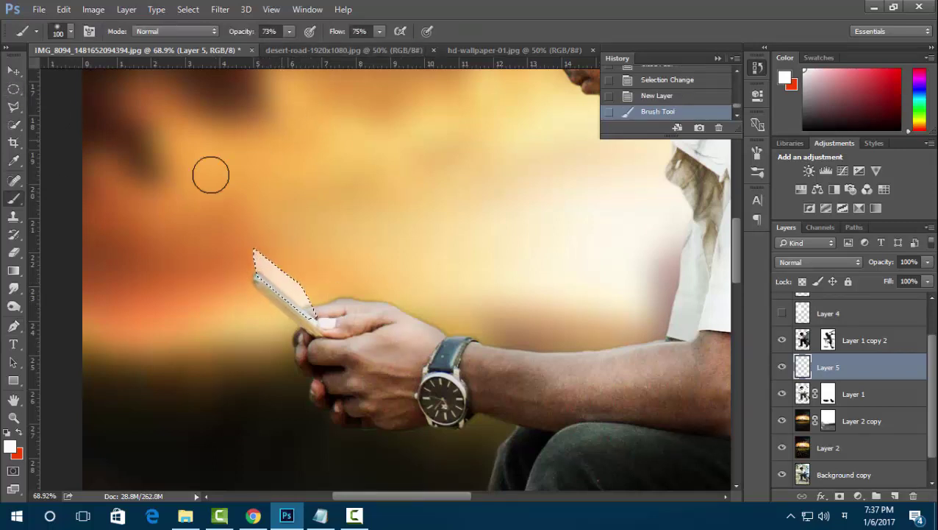
{"action": "key", "text": "ctrl+z"}
{"action": "left_click", "coordinate": [13, 89]}
{"action": "left_click", "coordinate": [439, 280]}
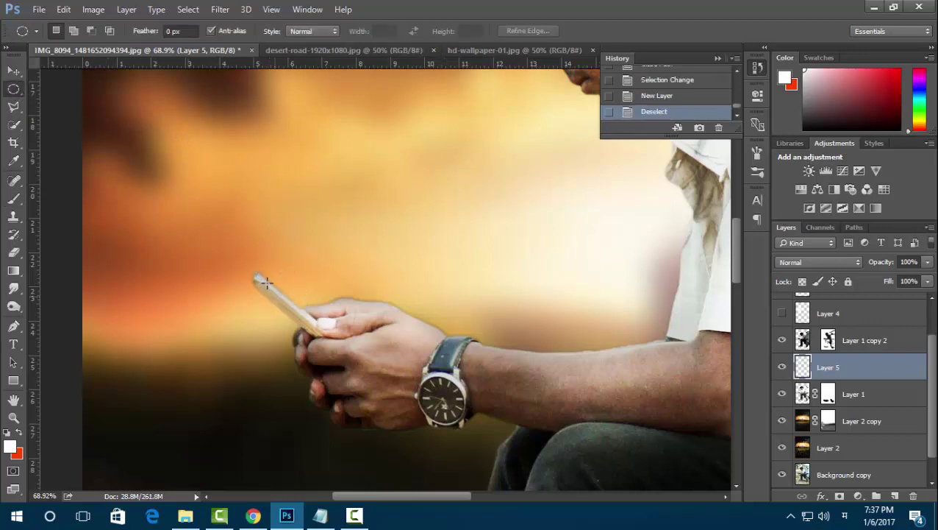
Dab a white glow onto the phone, then step back in History to remove it
{"action": "key", "text": "b"}
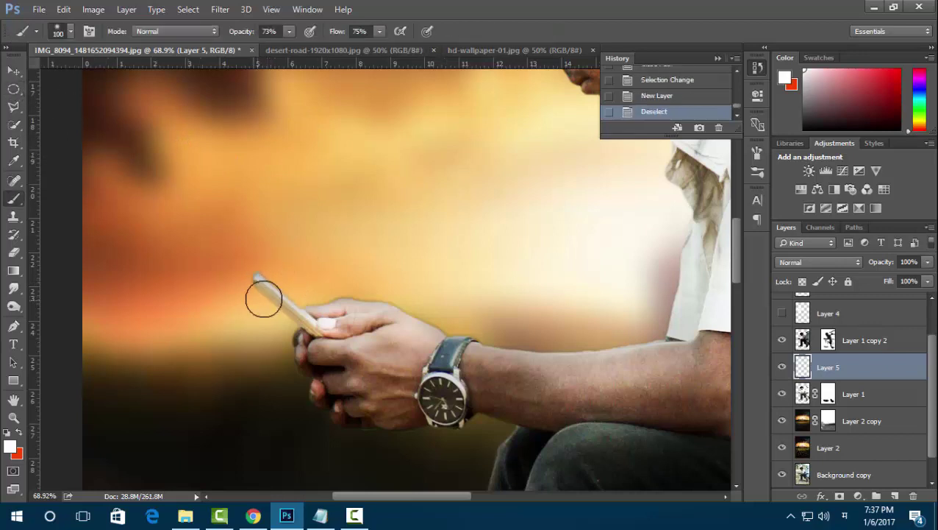
{"action": "left_click", "coordinate": [288, 263]}
{"action": "left_click", "coordinate": [300, 282]}
{"action": "left_click", "coordinate": [314, 304]}
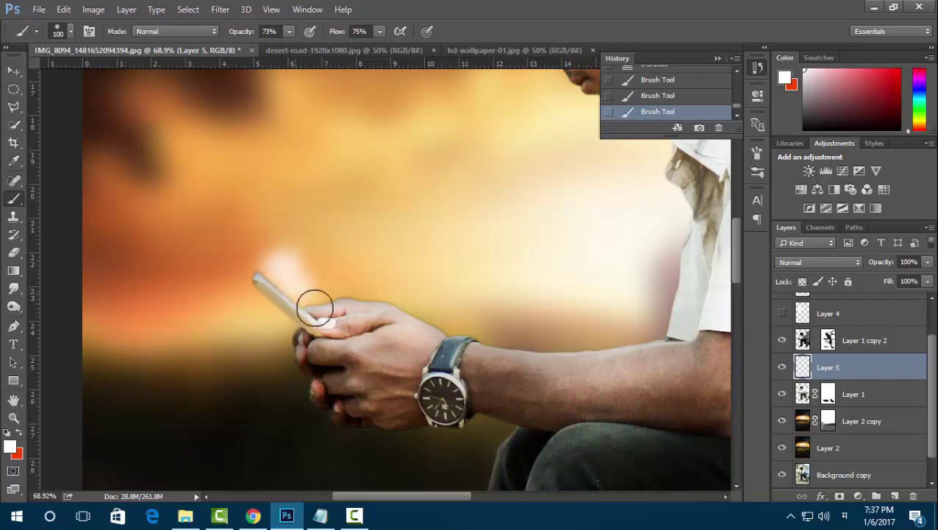
{"action": "key", "text": "ctrl+alt+z"}
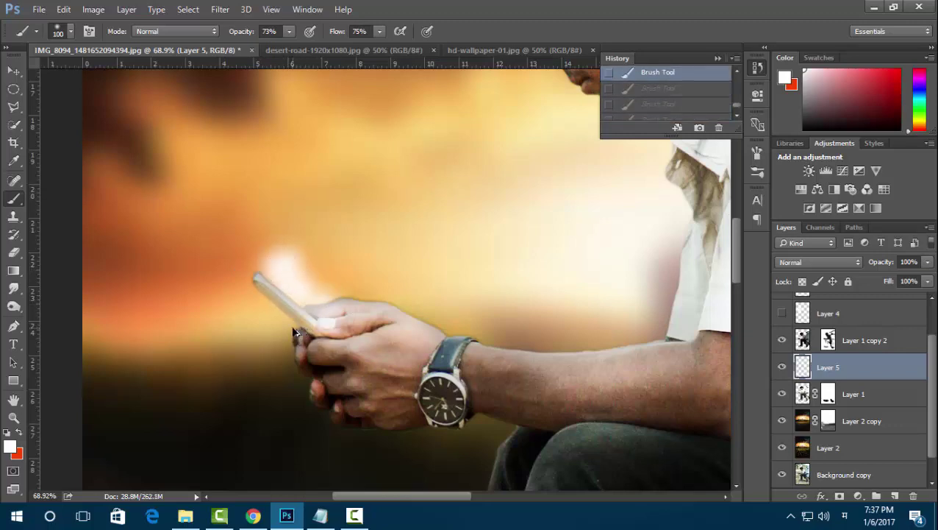
{"action": "key", "text": "ctrl+alt+z"}
{"action": "key", "text": "ctrl+alt+z"}
{"action": "left_click", "coordinate": [10, 446]}
Choose a blue foreground colour in the Color Picker
{"action": "left_click", "coordinate": [887, 206]}
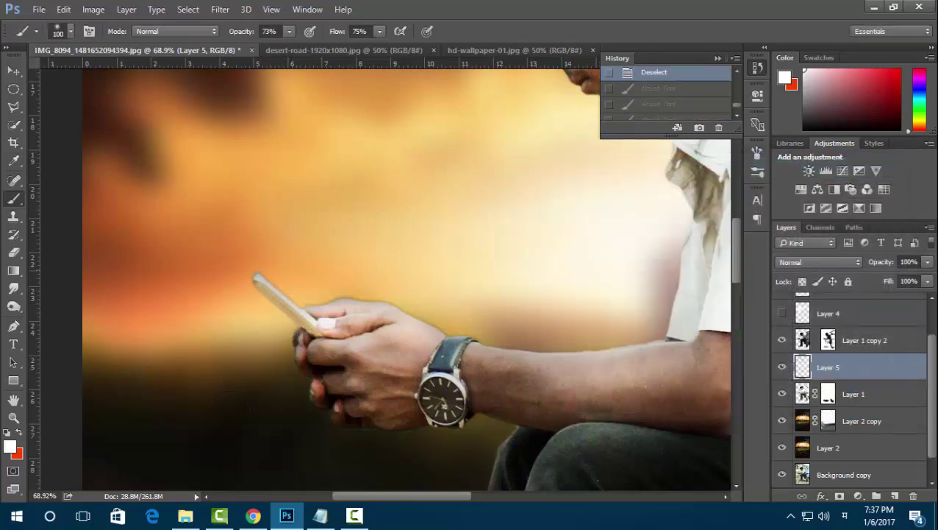
{"action": "key", "text": "x"}
{"action": "left_click", "coordinate": [9, 446]}
{"action": "left_click", "coordinate": [743, 282]}
{"action": "left_click", "coordinate": [685, 225]}
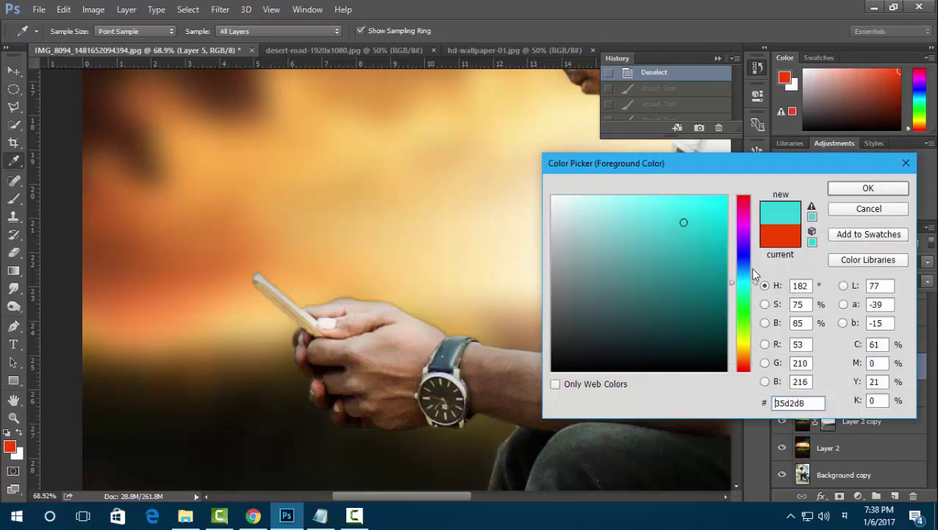
{"action": "left_click", "coordinate": [744, 260]}
{"action": "left_click", "coordinate": [671, 206]}
{"action": "left_click", "coordinate": [869, 189]}
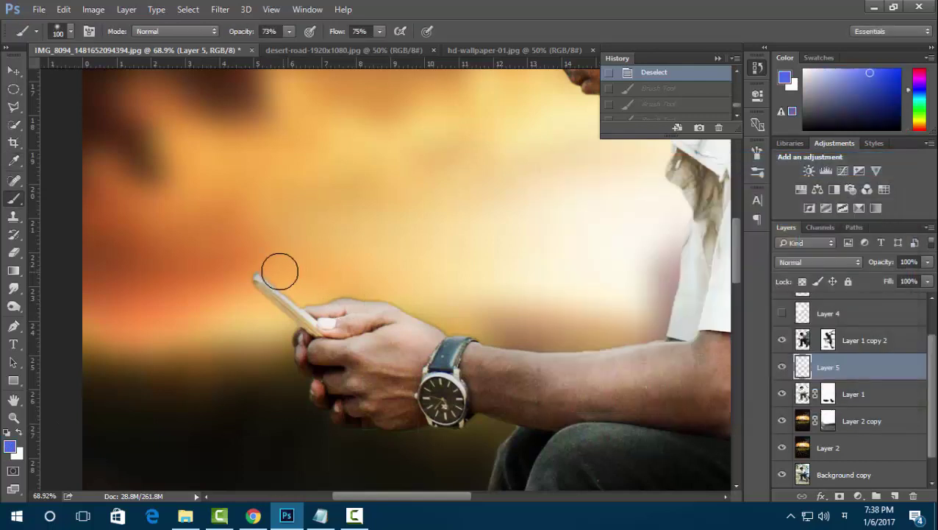
Paint blue over the phone on Layer 5 and set its blend mode to Color
{"action": "left_click_drag", "start_coordinate": [279, 268], "coordinate": [301, 291]}
{"action": "mouse_move", "coordinate": [280, 275]}
{"action": "left_mouse_down"}
{"action": "mouse_move", "coordinate": [316, 295]}
{"action": "mouse_move", "coordinate": [308, 304]}
{"action": "left_mouse_up"}
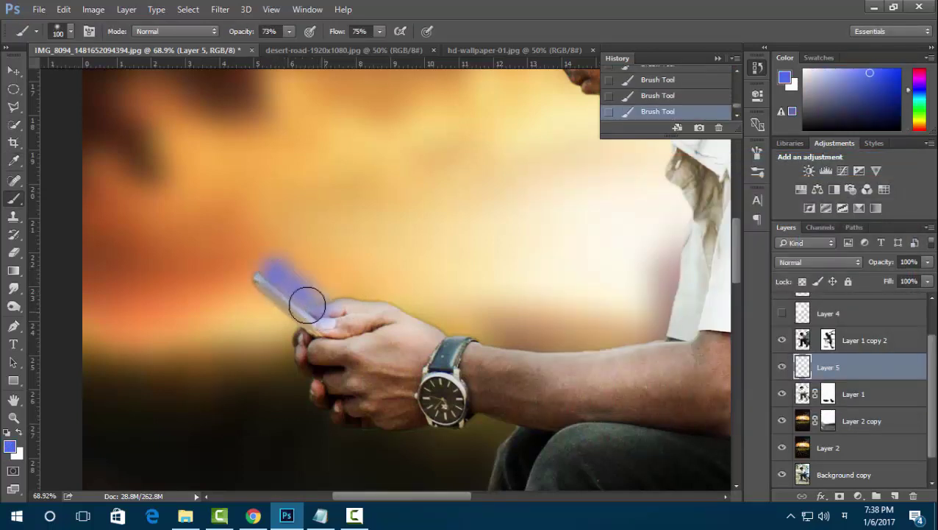
{"action": "left_click", "coordinate": [817, 263]}
{"action": "left_click", "coordinate": [809, 259]}
Spread the glow outward around the phone and try another blend mode for Layer 5
{"action": "scroll", "coordinate": [813, 261], "scroll_direction": "up", "scroll_amount": 6}
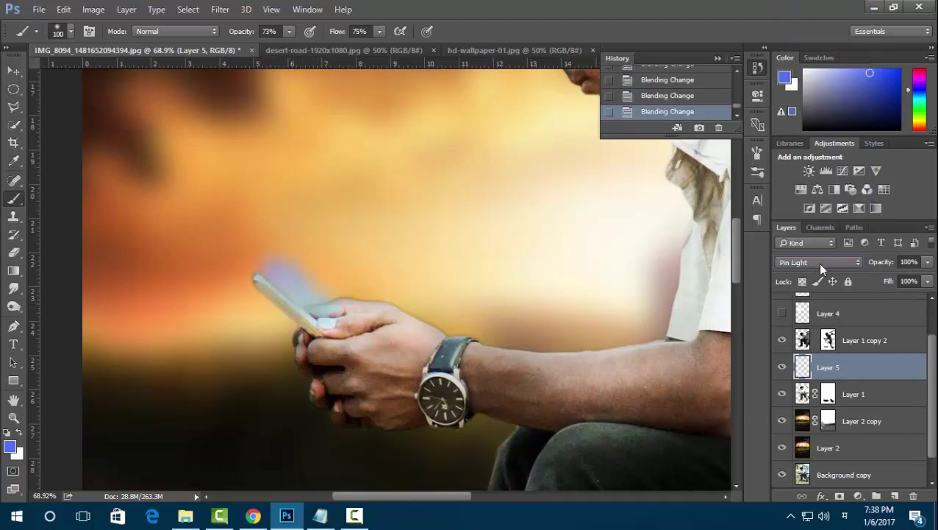
{"action": "scroll", "coordinate": [804, 265], "scroll_direction": "up", "scroll_amount": 1}
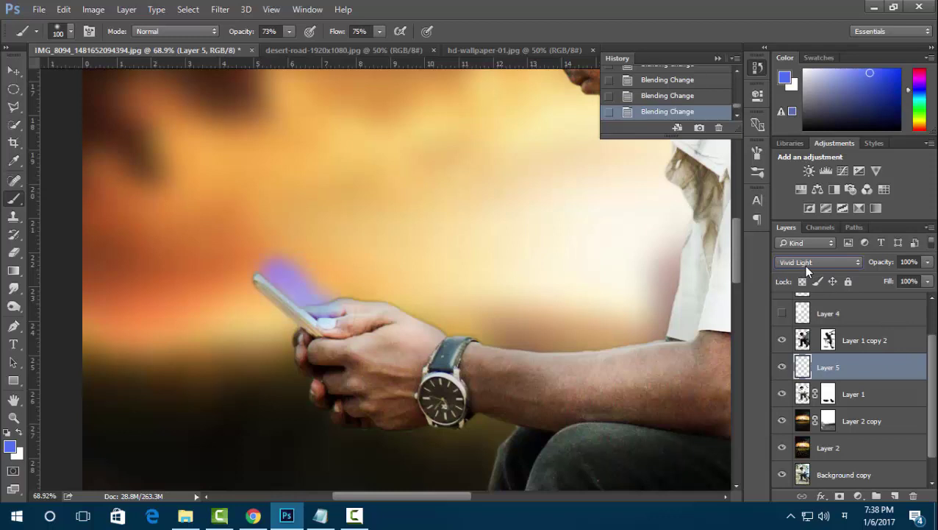
{"action": "scroll", "coordinate": [804, 265], "scroll_direction": "up", "scroll_amount": 1}
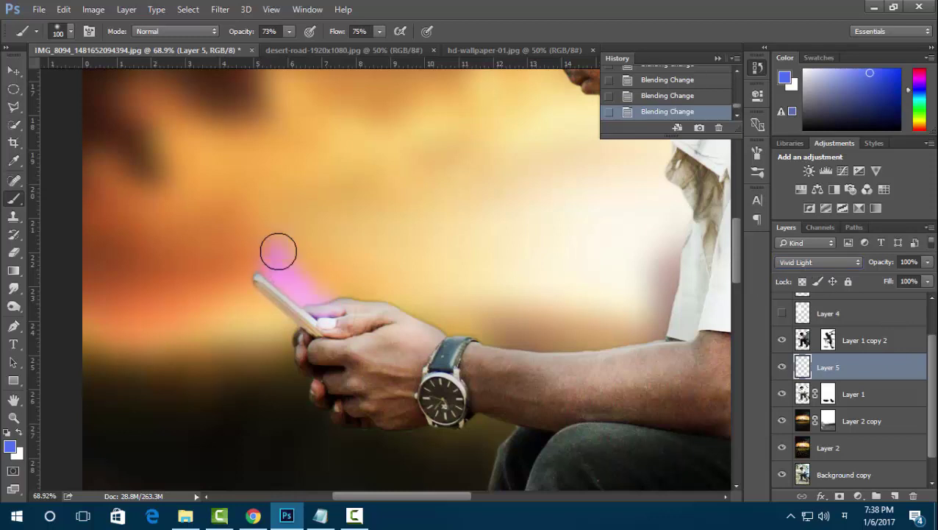
{"action": "left_click_drag", "start_coordinate": [279, 250], "coordinate": [291, 255]}
{"action": "left_click_drag", "start_coordinate": [294, 257], "coordinate": [339, 298]}
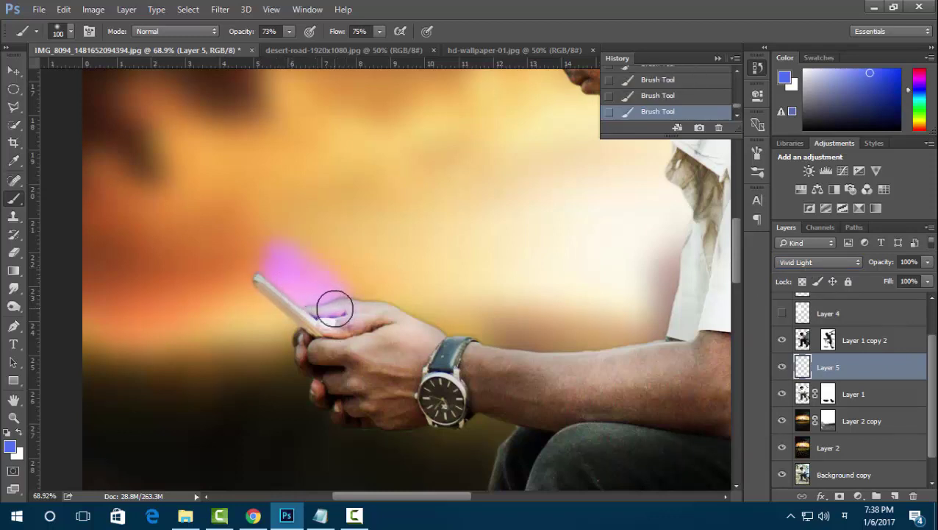
{"action": "scroll", "coordinate": [370, 341], "scroll_direction": "down", "scroll_amount": 4}
{"action": "left_click", "coordinate": [806, 263]}
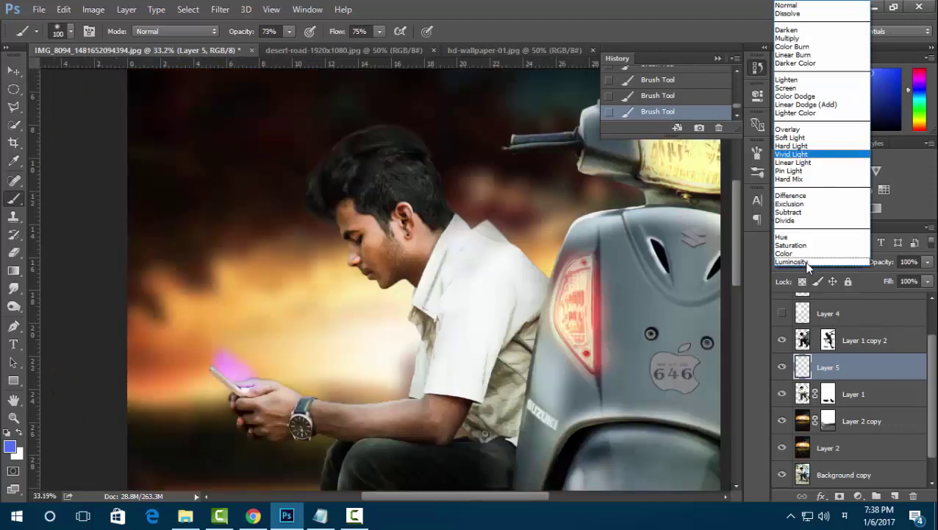
{"action": "left_click", "coordinate": [802, 258]}
Zoom out and try a Levels adjustment, cancelling it without changes
{"action": "scroll", "coordinate": [802, 265], "scroll_direction": "up", "scroll_amount": 1}
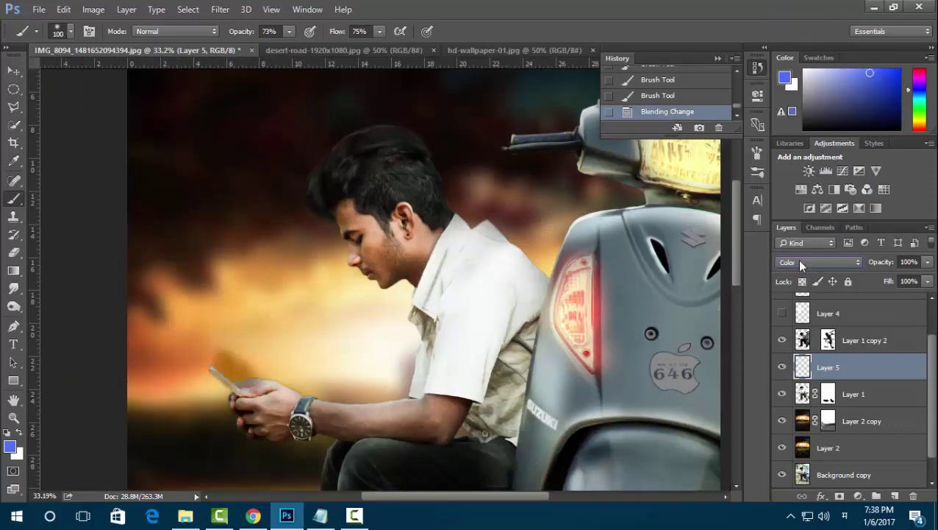
{"action": "scroll", "coordinate": [802, 265], "scroll_direction": "up", "scroll_amount": 1}
{"action": "scroll", "coordinate": [802, 265], "scroll_direction": "up", "scroll_amount": 1}
{"action": "scroll", "coordinate": [802, 265], "scroll_direction": "up", "scroll_amount": 1}
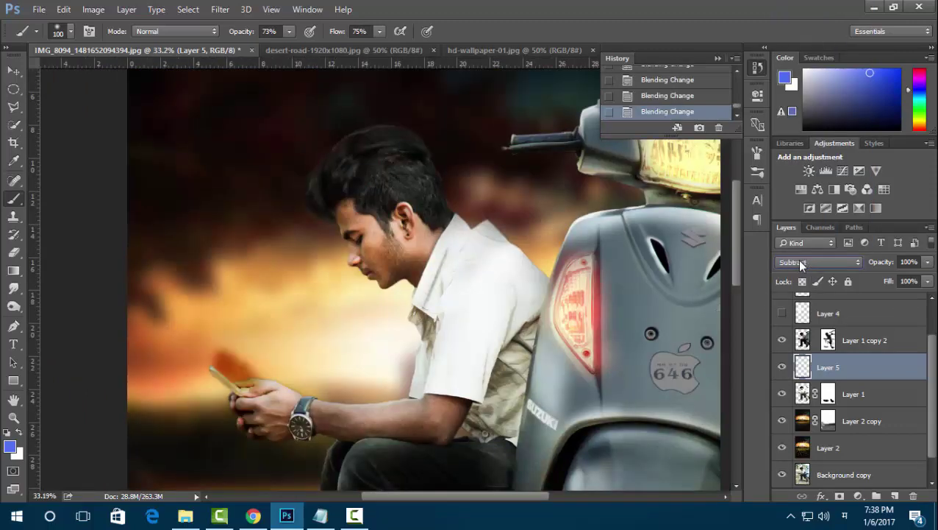
{"action": "scroll", "coordinate": [801, 265], "scroll_direction": "up", "scroll_amount": 1}
{"action": "scroll", "coordinate": [801, 265], "scroll_direction": "up", "scroll_amount": 1}
{"action": "scroll", "coordinate": [800, 264], "scroll_direction": "up", "scroll_amount": 2}
{"action": "scroll", "coordinate": [801, 265], "scroll_direction": "up", "scroll_amount": 2}
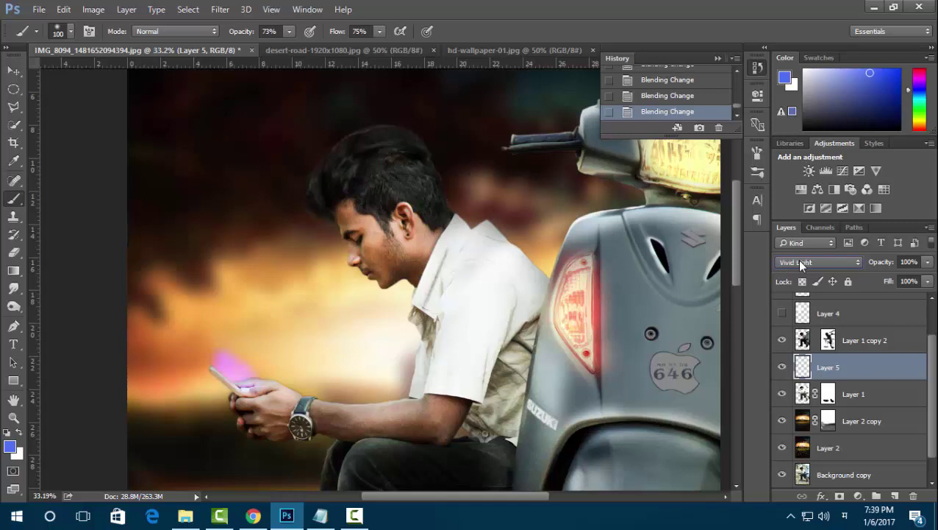
{"action": "scroll", "coordinate": [801, 265], "scroll_direction": "up", "scroll_amount": 1}
{"action": "key", "text": "ctrl+l"}
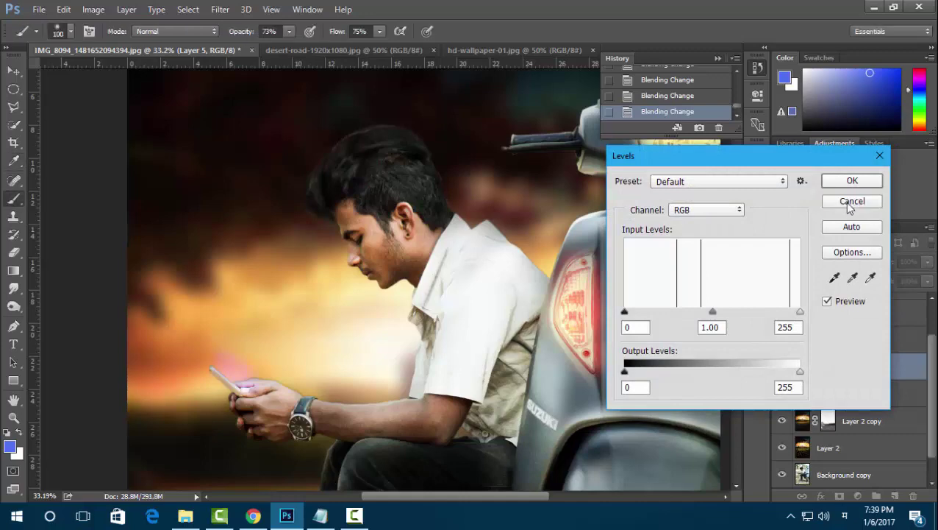
{"action": "left_click", "coordinate": [844, 202]}
Apply Hue/Saturation to the glow: Hue -12, Saturation +42, Lightness +41
{"action": "key", "text": "ctrl+u"}
{"action": "left_click_drag", "start_coordinate": [742, 307], "coordinate": [721, 307]}
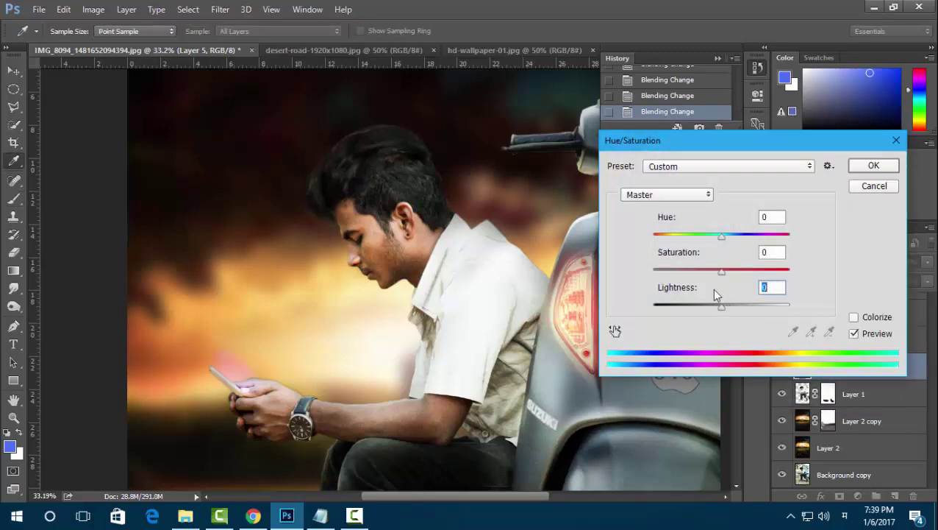
{"action": "left_click_drag", "start_coordinate": [721, 270], "coordinate": [700, 271]}
{"action": "left_click_drag", "start_coordinate": [722, 235], "coordinate": [713, 235]}
{"action": "mouse_move", "coordinate": [722, 307]}
{"action": "left_mouse_down"}
{"action": "mouse_move", "coordinate": [750, 307]}
{"action": "mouse_move", "coordinate": [723, 304]}
{"action": "left_mouse_up"}
{"action": "left_click", "coordinate": [743, 270]}
{"action": "left_click", "coordinate": [862, 168]}
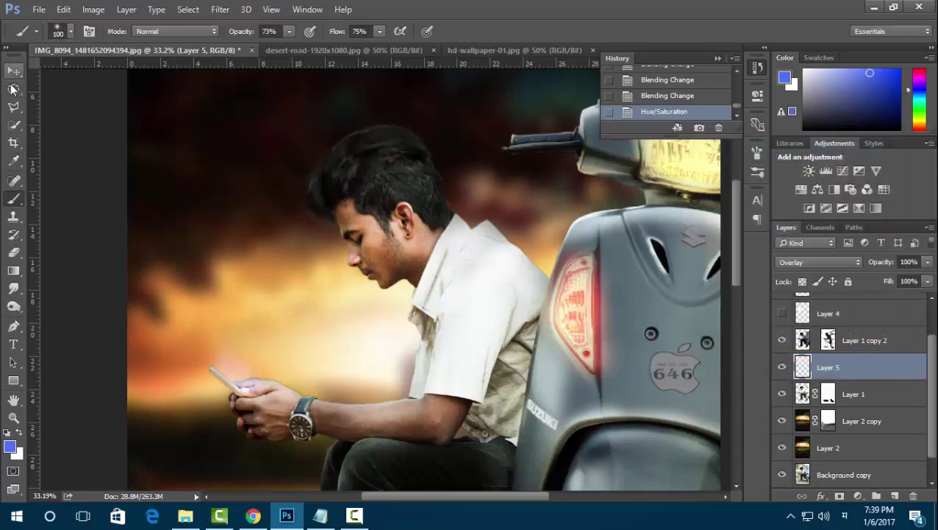
{"action": "left_click", "coordinate": [14, 89]}
{"action": "scroll", "coordinate": [469, 226], "scroll_direction": "down", "scroll_amount": 1}
{"action": "scroll", "coordinate": [469, 227], "scroll_direction": "down", "scroll_amount": 1}
{"action": "scroll", "coordinate": [469, 227], "scroll_direction": "down", "scroll_amount": 1}
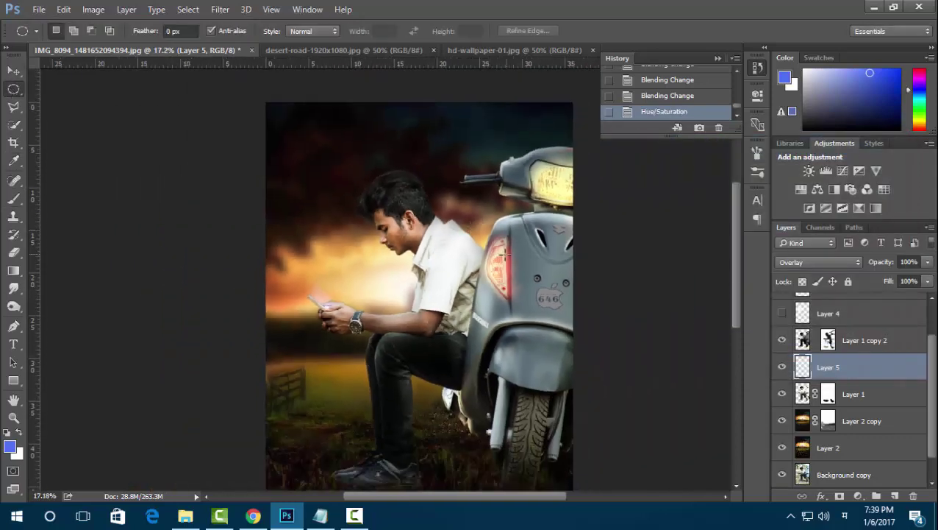
Paint Layer 1 copy 2's mask along the man's forearm and elbow
{"action": "scroll", "coordinate": [360, 254], "scroll_direction": "up", "scroll_amount": 1}
{"action": "scroll", "coordinate": [361, 254], "scroll_direction": "up", "scroll_amount": 2}
{"action": "scroll", "coordinate": [361, 254], "scroll_direction": "up", "scroll_amount": 1}
{"action": "left_click", "coordinate": [828, 339]}
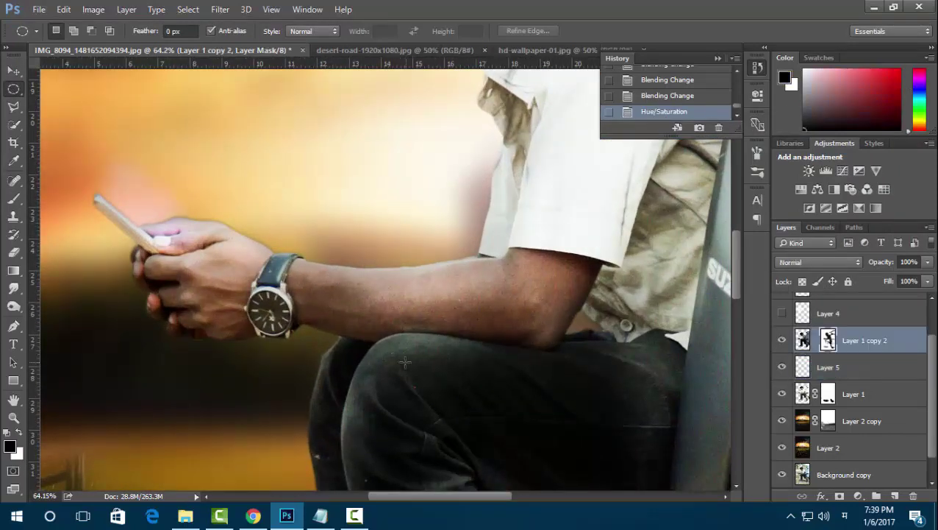
{"action": "key", "text": "b"}
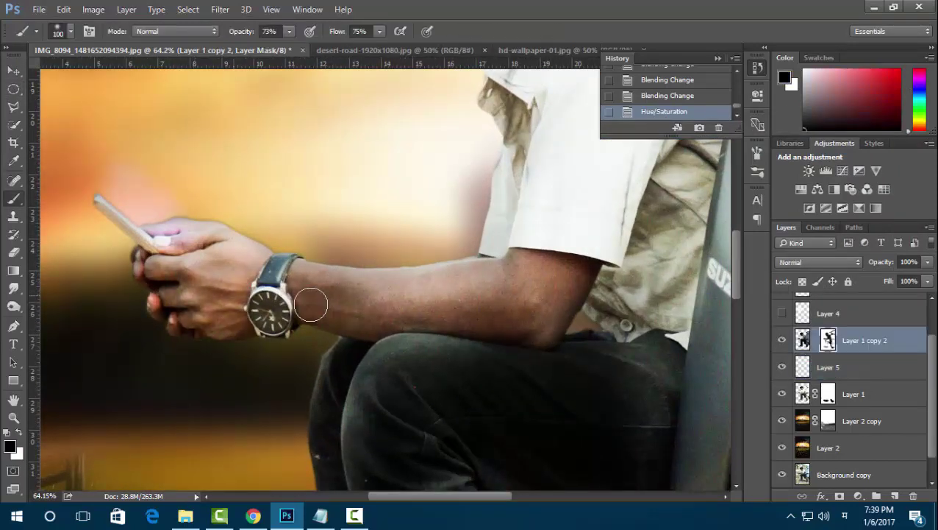
{"action": "left_click_drag", "start_coordinate": [310, 304], "coordinate": [353, 296]}
{"action": "left_click_drag", "start_coordinate": [346, 302], "coordinate": [372, 317]}
{"action": "left_click_drag", "start_coordinate": [500, 303], "coordinate": [540, 265]}
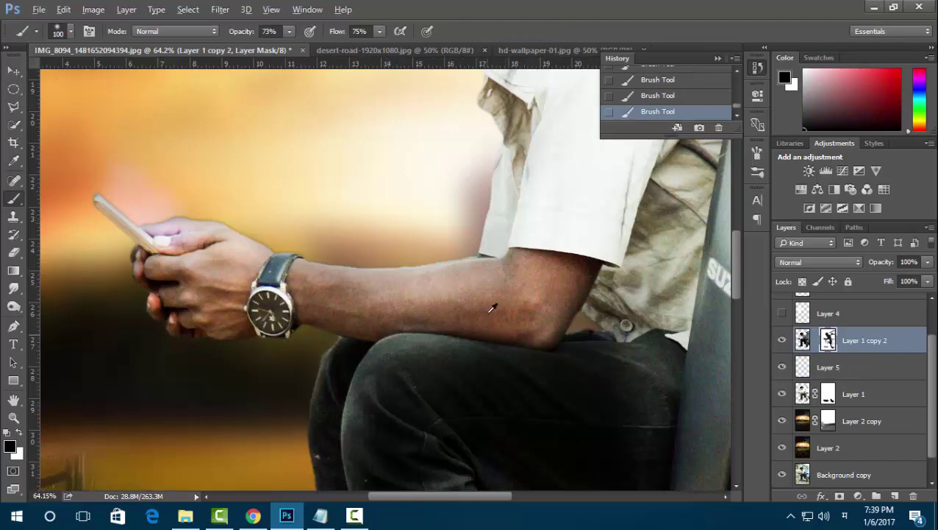
{"action": "scroll", "coordinate": [492, 307], "scroll_direction": "down", "scroll_amount": 2}
Swap the painting colour to white and reframe the view toward the head
{"action": "key", "text": "x"}
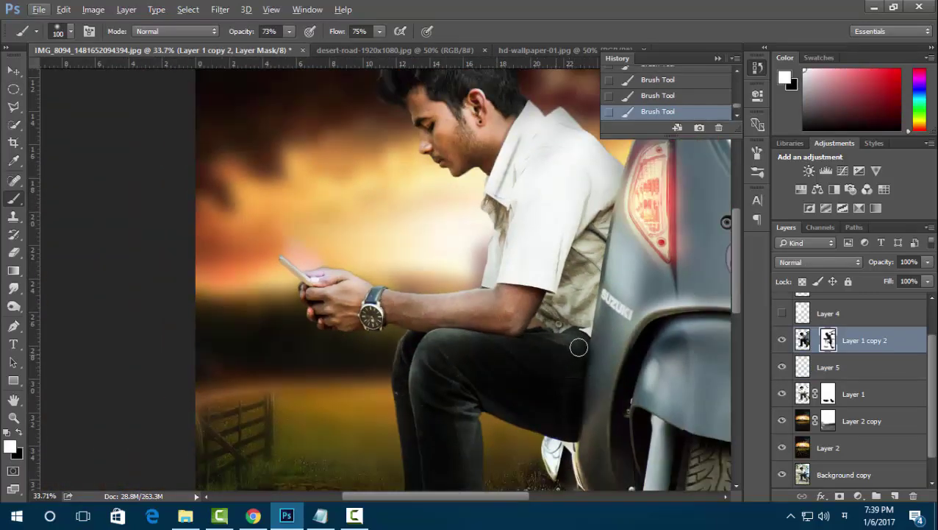
{"action": "left_click_drag", "start_coordinate": [485, 374], "coordinate": [507, 273]}
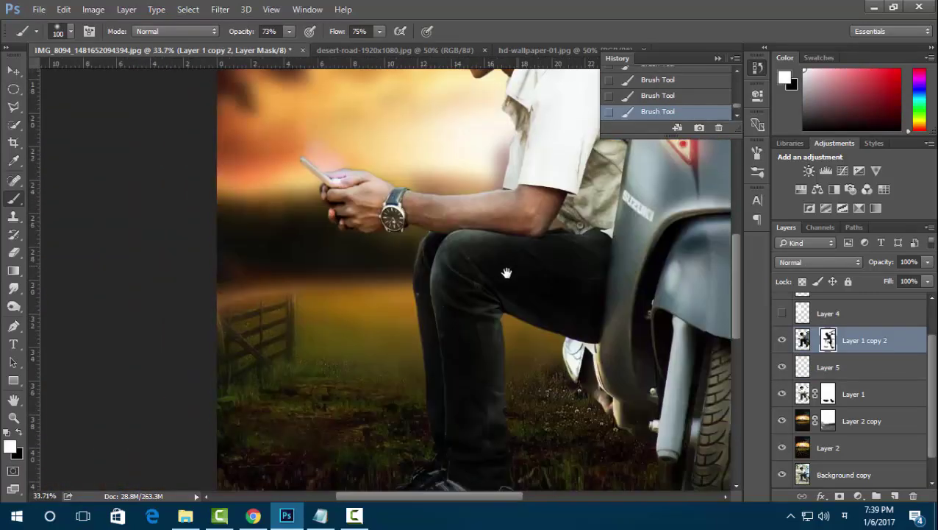
{"action": "scroll", "coordinate": [489, 298], "scroll_direction": "down", "scroll_amount": 1}
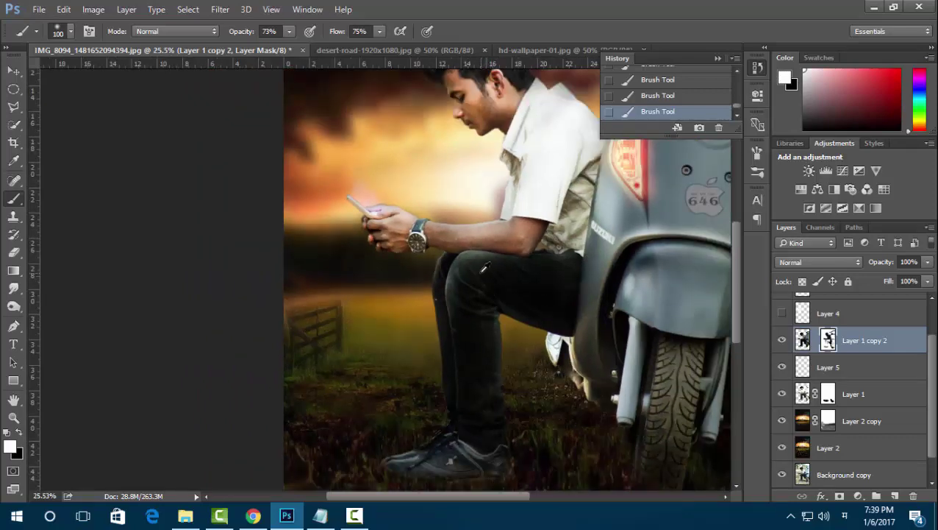
{"action": "scroll", "coordinate": [484, 268], "scroll_direction": "down", "scroll_amount": 1}
{"action": "key", "text": "m"}
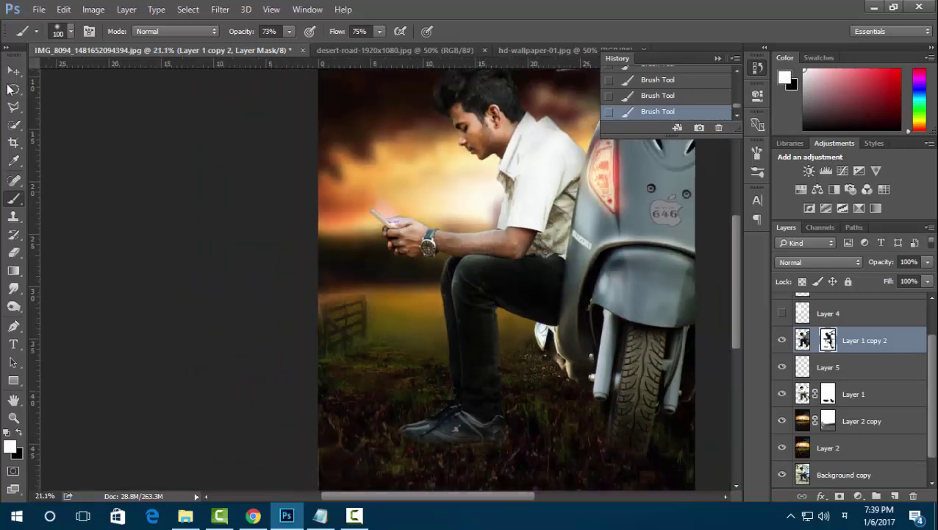
{"action": "scroll", "coordinate": [465, 189], "scroll_direction": "down", "scroll_amount": 1}
{"action": "scroll", "coordinate": [406, 186], "scroll_direction": "up", "scroll_amount": 2}
{"action": "scroll", "coordinate": [409, 243], "scroll_direction": "up", "scroll_amount": 3}
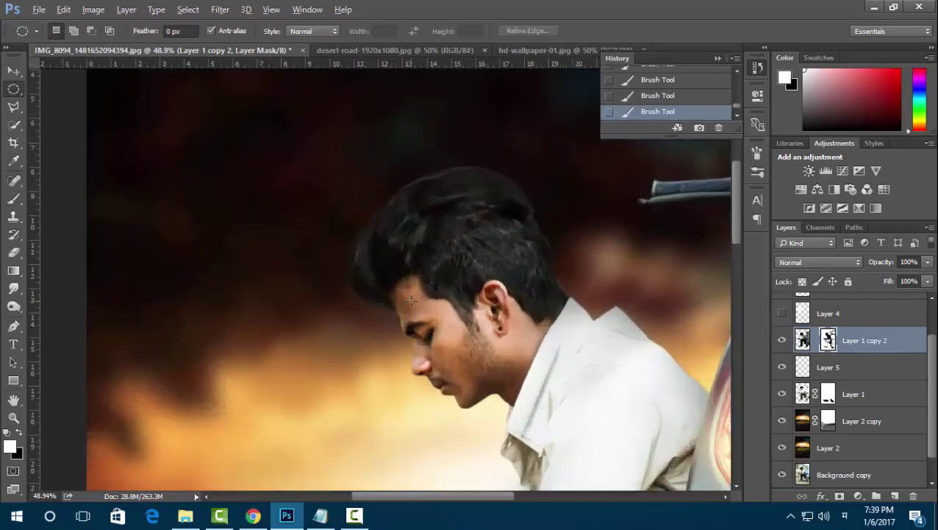
Add a new Layer 6 in Color blend mode and brush a blue tint over the front hair
{"action": "key", "text": "b"}
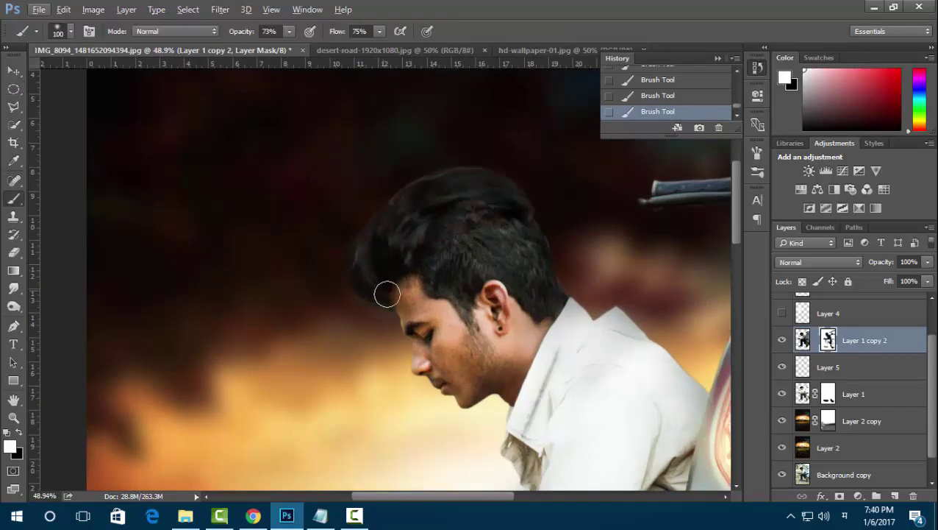
{"action": "key", "text": "ctrl+shift+n"}
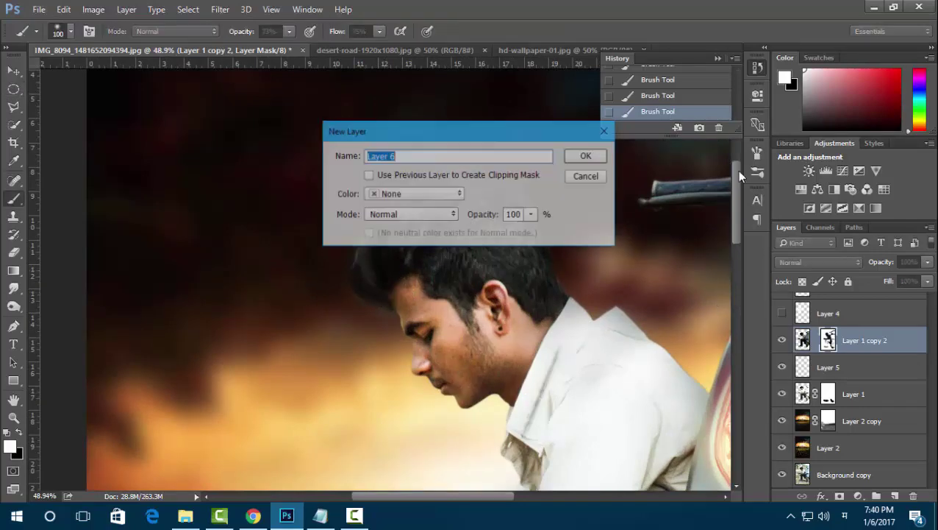
{"action": "key", "text": "Return"}
{"action": "mouse_move", "coordinate": [391, 298]}
{"action": "left_mouse_down"}
{"action": "mouse_move", "coordinate": [370, 252]}
{"action": "mouse_move", "coordinate": [384, 229]}
{"action": "left_mouse_up"}
{"action": "key", "text": "ctrl+z"}
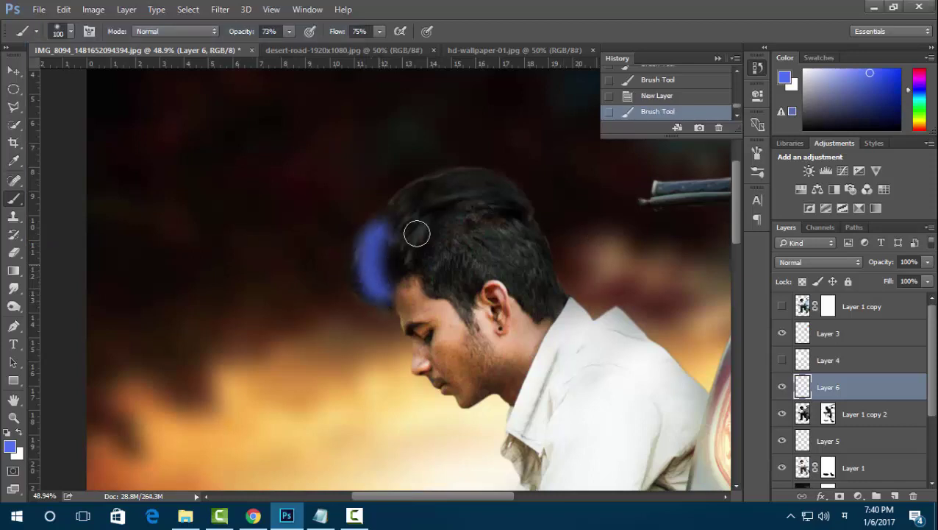
{"action": "left_click", "coordinate": [805, 264]}
{"action": "left_click", "coordinate": [803, 254]}
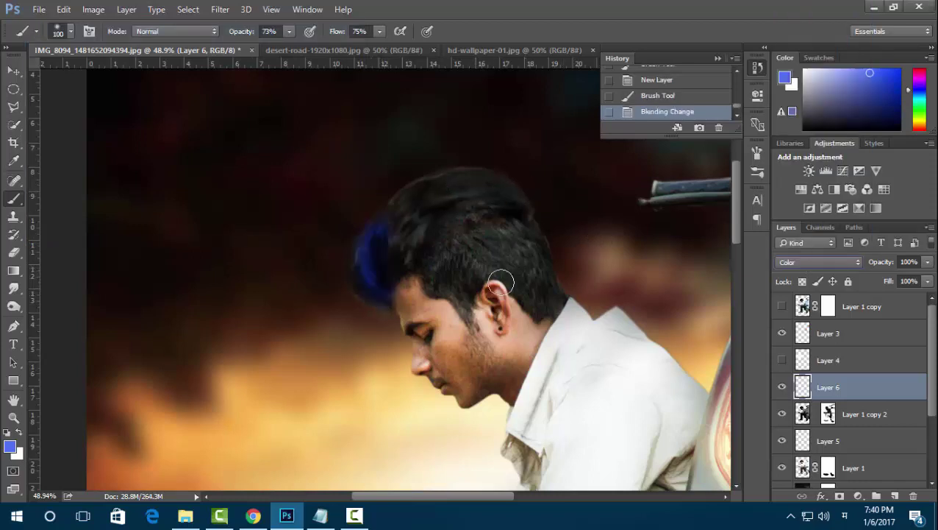
{"action": "left_click_drag", "start_coordinate": [367, 293], "coordinate": [361, 252]}
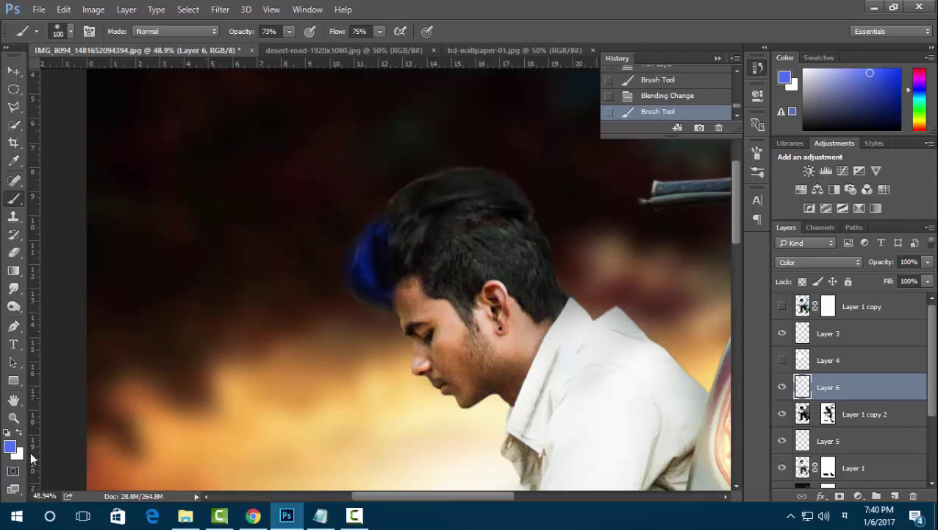
Repaint the front hair in magenta e400ff and switch Layer 6 to Overlay blending
{"action": "left_click", "coordinate": [9, 446]}
{"action": "left_click", "coordinate": [744, 229]}
{"action": "left_click", "coordinate": [635, 198]}
{"action": "left_click", "coordinate": [727, 196]}
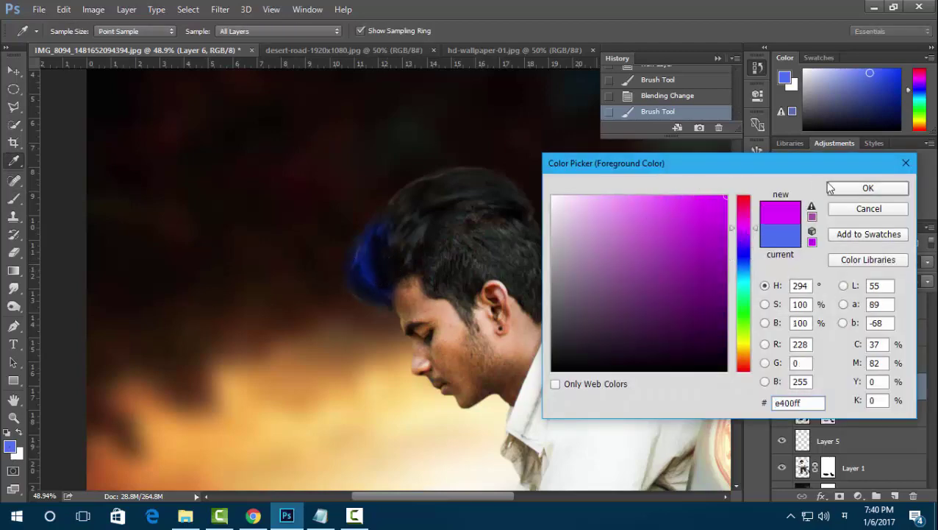
{"action": "left_click", "coordinate": [830, 189]}
{"action": "mouse_move", "coordinate": [383, 287]}
{"action": "left_mouse_down"}
{"action": "mouse_move", "coordinate": [376, 226]}
{"action": "mouse_move", "coordinate": [370, 248]}
{"action": "left_mouse_up"}
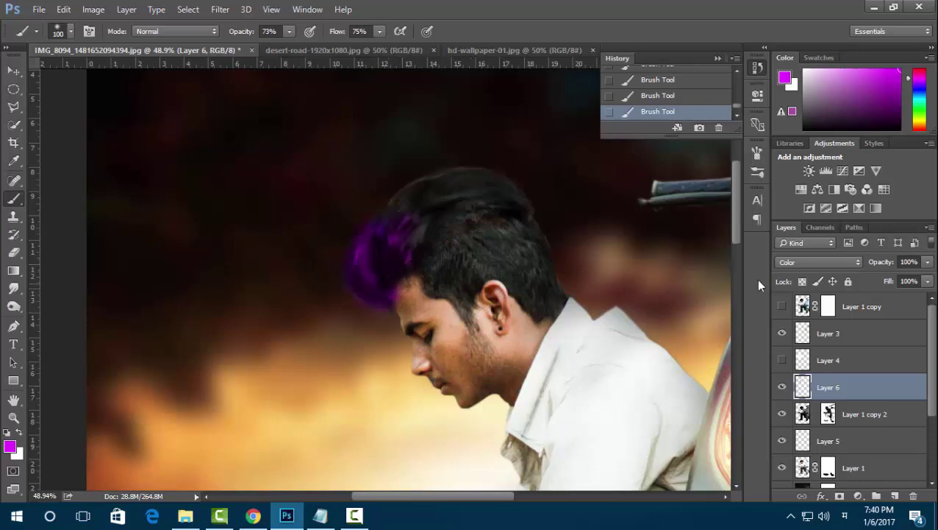
{"action": "left_click", "coordinate": [797, 258]}
{"action": "scroll", "coordinate": [797, 257], "scroll_direction": "up", "scroll_amount": 2}
{"action": "scroll", "coordinate": [800, 263], "scroll_direction": "up", "scroll_amount": 2}
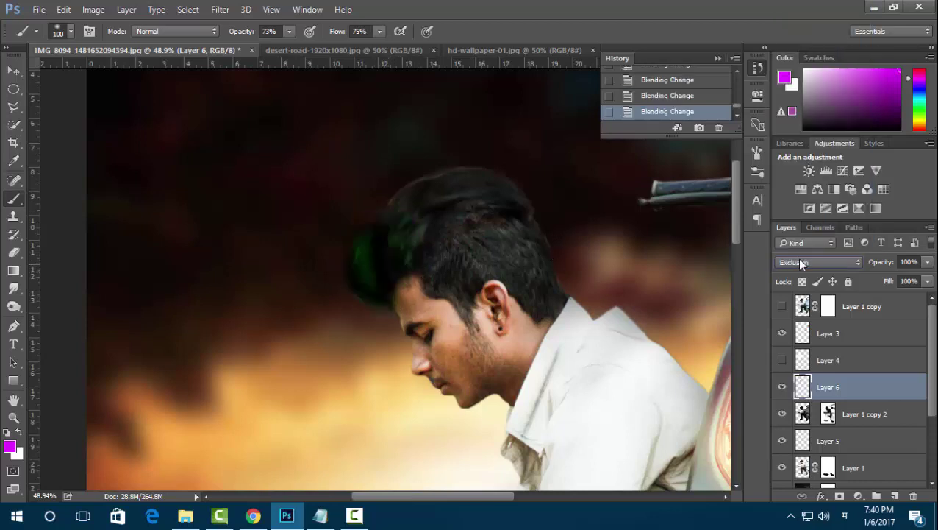
{"action": "scroll", "coordinate": [801, 263], "scroll_direction": "up", "scroll_amount": 3}
{"action": "scroll", "coordinate": [800, 263], "scroll_direction": "up", "scroll_amount": 2}
{"action": "scroll", "coordinate": [800, 263], "scroll_direction": "up", "scroll_amount": 3}
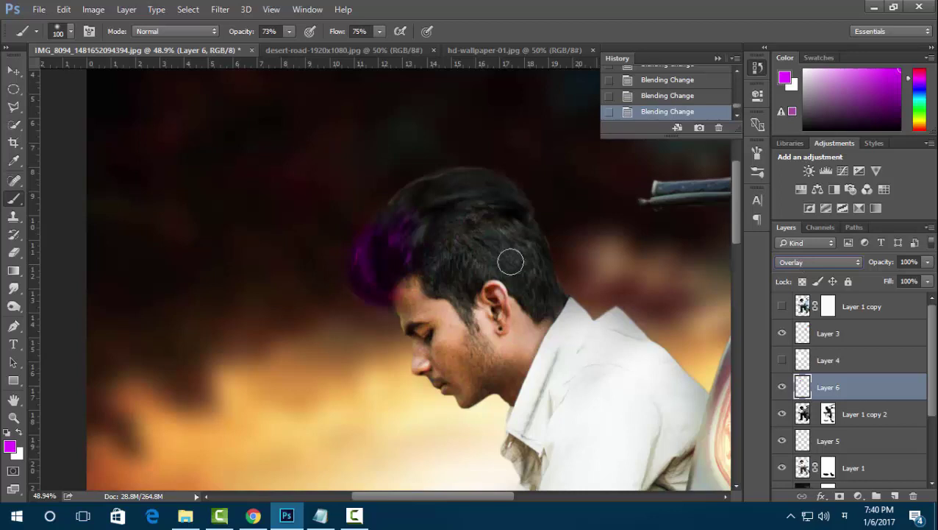
Apply Hue/Saturation to Layer 6's hair tint with Hue +36, Saturation +15, Lightness +60
{"action": "key", "text": "ctrl+u"}
{"action": "left_click_drag", "start_coordinate": [722, 236], "coordinate": [683, 270]}
{"action": "left_click_drag", "start_coordinate": [706, 235], "coordinate": [758, 235]}
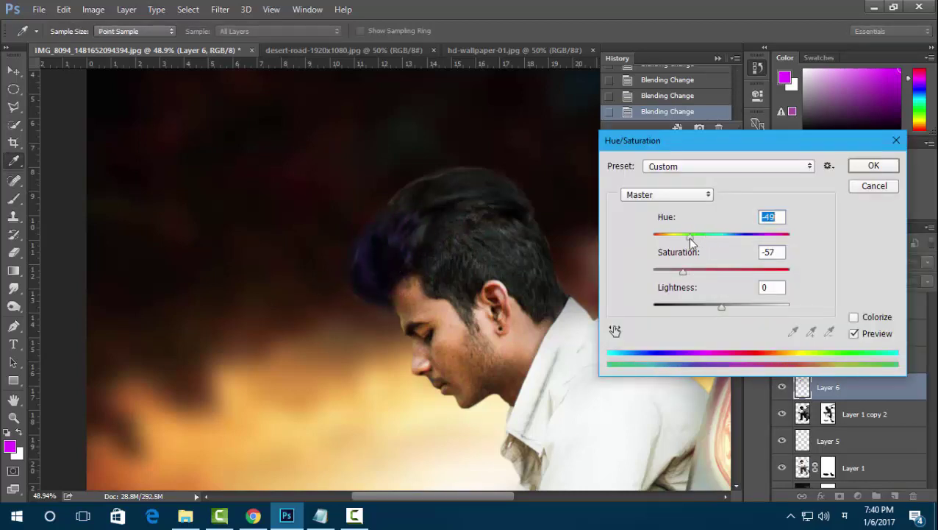
{"action": "mouse_move", "coordinate": [683, 271]}
{"action": "left_mouse_down"}
{"action": "mouse_move", "coordinate": [700, 279]}
{"action": "mouse_move", "coordinate": [714, 271]}
{"action": "left_mouse_up"}
{"action": "left_click", "coordinate": [758, 307]}
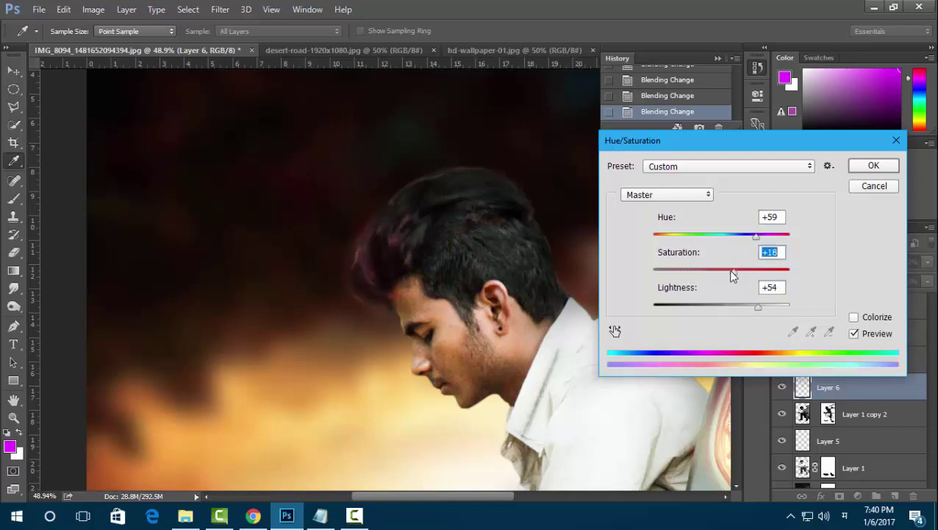
{"action": "mouse_move", "coordinate": [757, 235]}
{"action": "left_mouse_down"}
{"action": "mouse_move", "coordinate": [768, 237]}
{"action": "mouse_move", "coordinate": [747, 240]}
{"action": "left_mouse_up"}
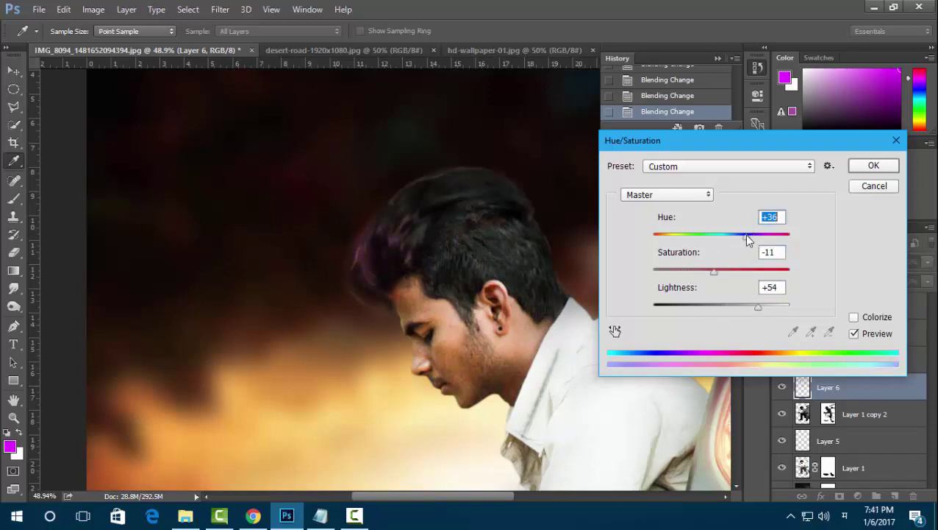
{"action": "key", "text": "Tab"}
{"action": "type", "text": "15"}
{"action": "key", "text": "Tab"}
{"action": "type", "text": "+60"}
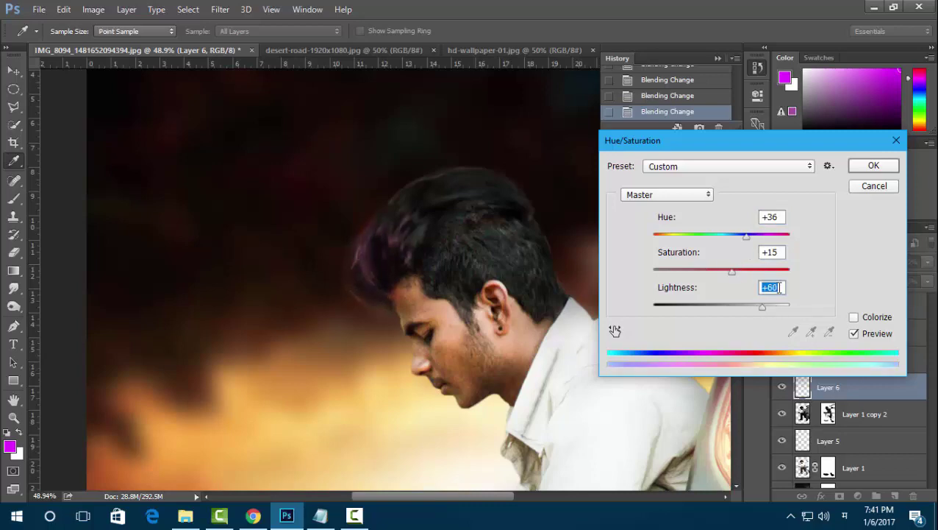
{"action": "key", "text": "Return"}
{"action": "key", "text": "b"}
{"action": "left_click", "coordinate": [664, 79]}
{"action": "left_click", "coordinate": [717, 58]}
{"action": "scroll", "coordinate": [427, 258], "scroll_direction": "down", "scroll_amount": 3}
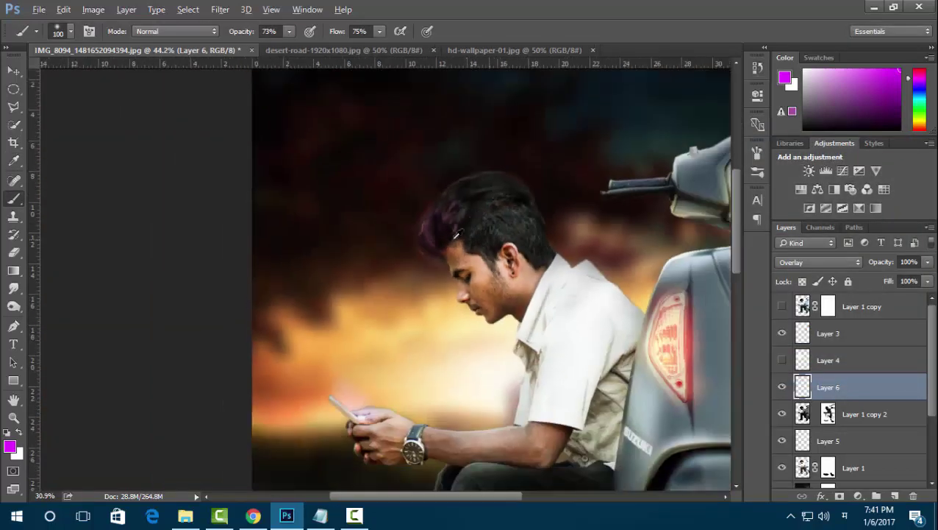
{"action": "scroll", "coordinate": [427, 257], "scroll_direction": "down", "scroll_amount": 1}
{"action": "scroll", "coordinate": [424, 255], "scroll_direction": "up", "scroll_amount": 3}
{"action": "scroll", "coordinate": [382, 312], "scroll_direction": "down", "scroll_amount": 2}
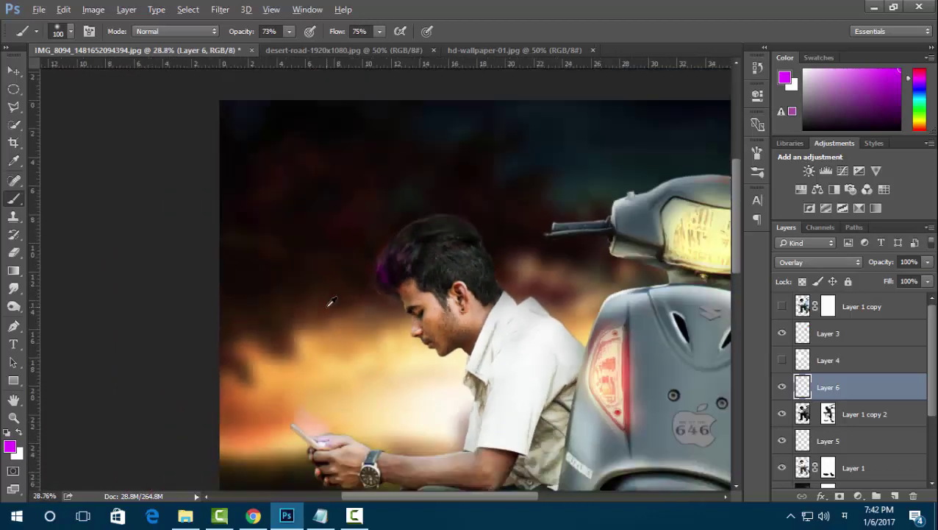
{"action": "scroll", "coordinate": [331, 300], "scroll_direction": "down", "scroll_amount": 1}
{"action": "scroll", "coordinate": [243, 346], "scroll_direction": "down", "scroll_amount": 1}
{"action": "scroll", "coordinate": [286, 299], "scroll_direction": "down", "scroll_amount": 1}
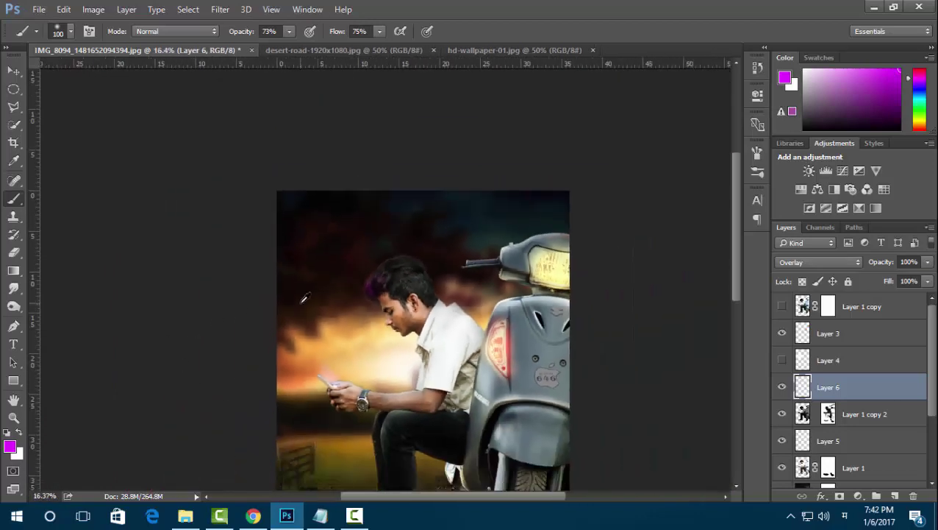
{"action": "scroll", "coordinate": [304, 300], "scroll_direction": "up", "scroll_amount": 1}
{"action": "scroll", "coordinate": [441, 324], "scroll_direction": "up", "scroll_amount": 3}
{"action": "scroll", "coordinate": [449, 330], "scroll_direction": "up", "scroll_amount": 2}
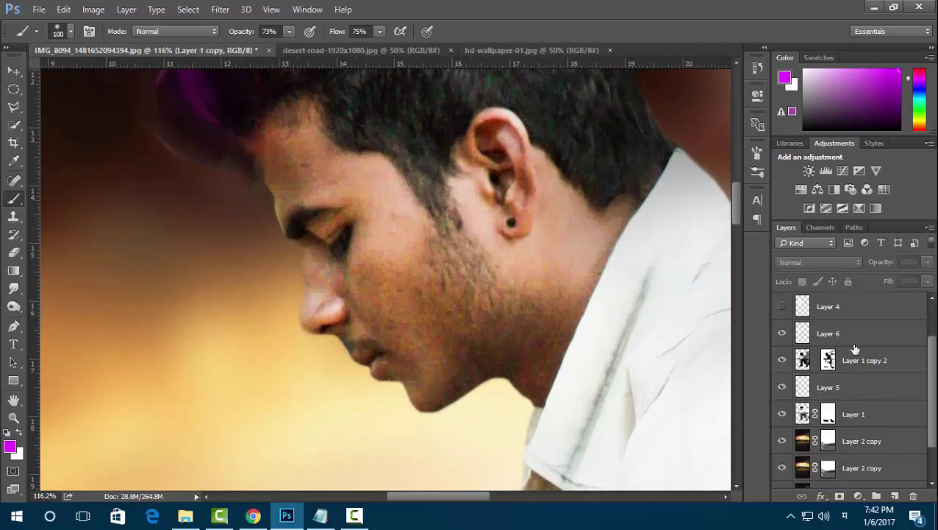
{"action": "left_click", "coordinate": [828, 333]}
{"action": "scroll", "coordinate": [853, 455], "scroll_direction": "down", "scroll_amount": 1}
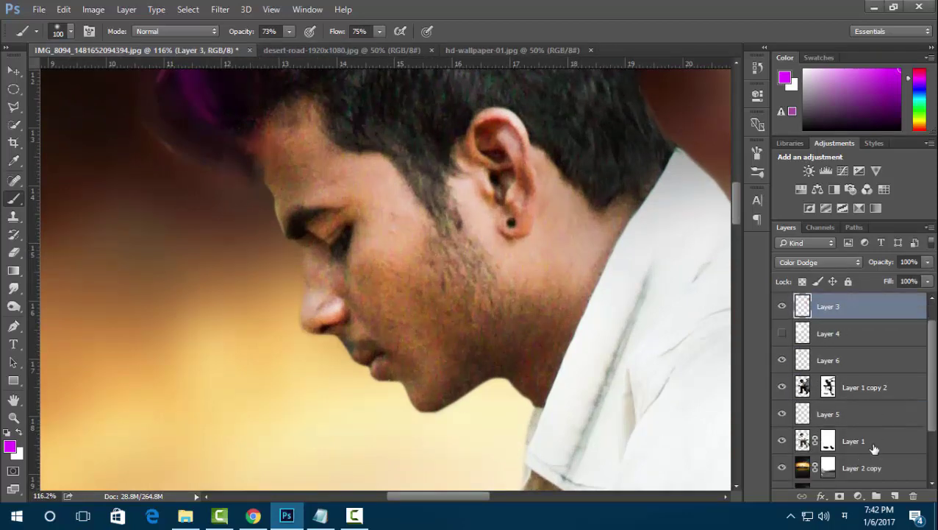
{"action": "left_click", "coordinate": [875, 445], "text": "shift"}
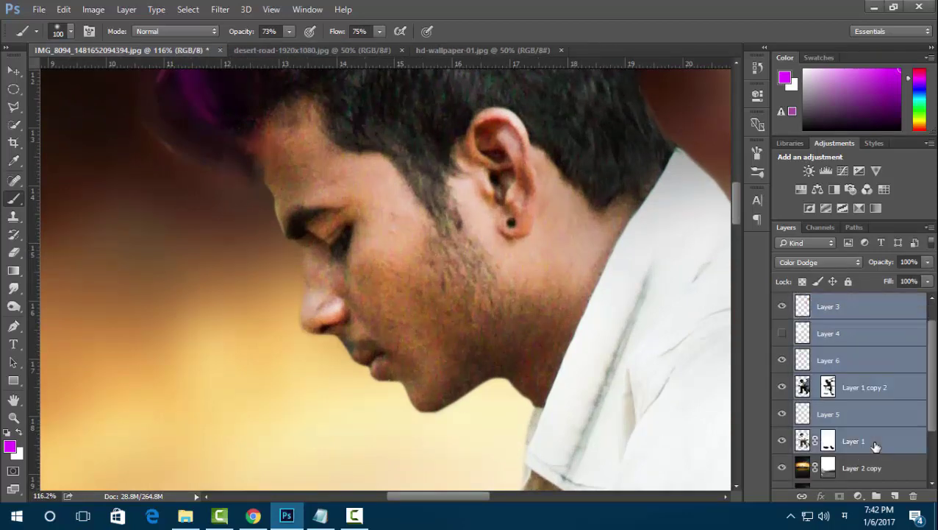
{"action": "scroll", "coordinate": [379, 284], "scroll_direction": "down", "scroll_amount": 2}
{"action": "scroll", "coordinate": [382, 280], "scroll_direction": "down", "scroll_amount": 2}
{"action": "scroll", "coordinate": [386, 273], "scroll_direction": "down", "scroll_amount": 1}
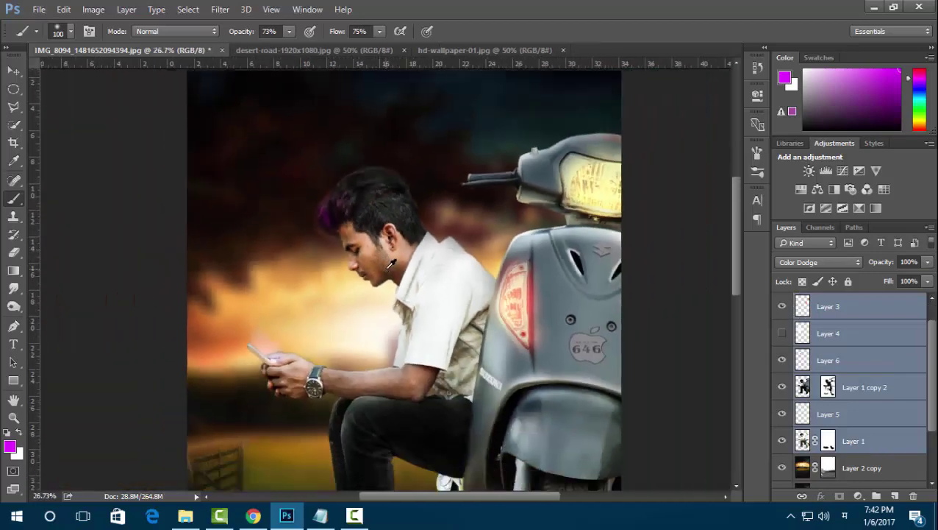
{"action": "scroll", "coordinate": [392, 265], "scroll_direction": "down", "scroll_amount": 1}
{"action": "scroll", "coordinate": [392, 265], "scroll_direction": "down", "scroll_amount": 1}
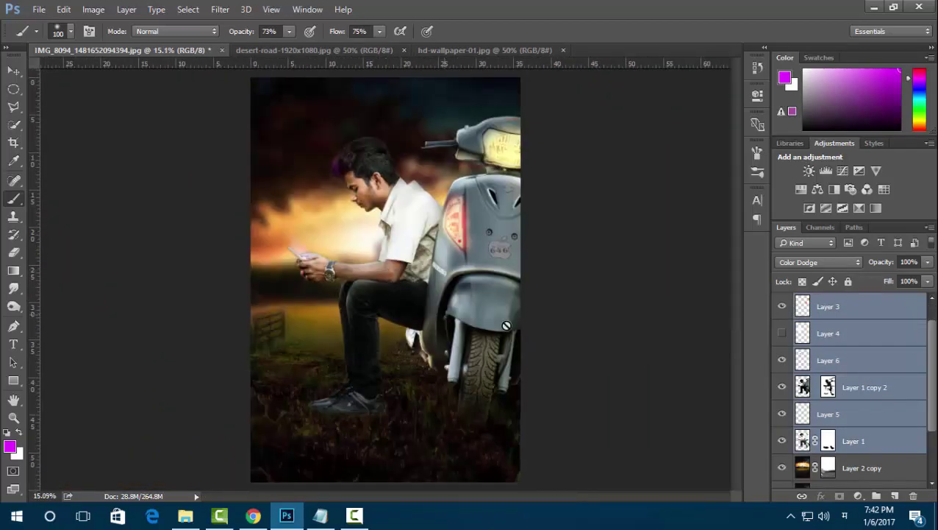
{"action": "right_click", "coordinate": [882, 420]}
{"action": "left_click", "coordinate": [675, 388]}
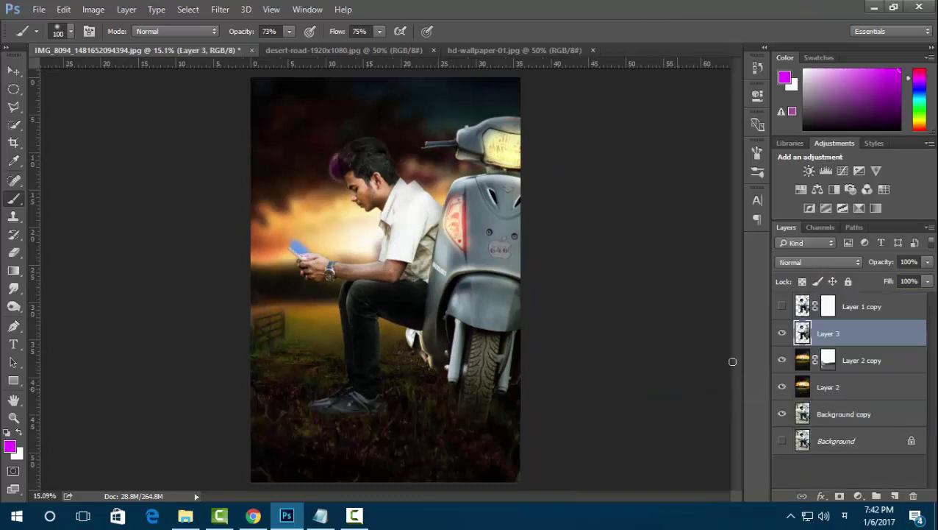
{"action": "key", "text": "ctrl+z"}
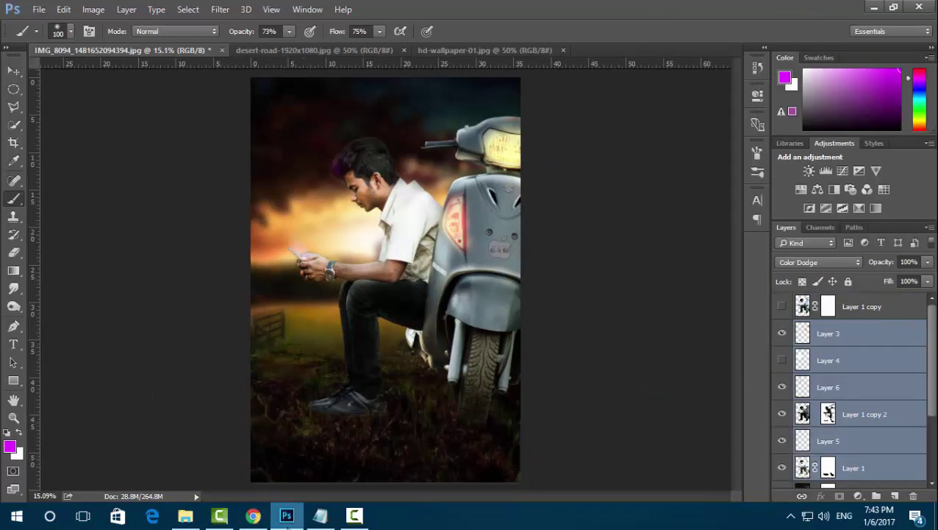
{"action": "left_click", "coordinate": [836, 339]}
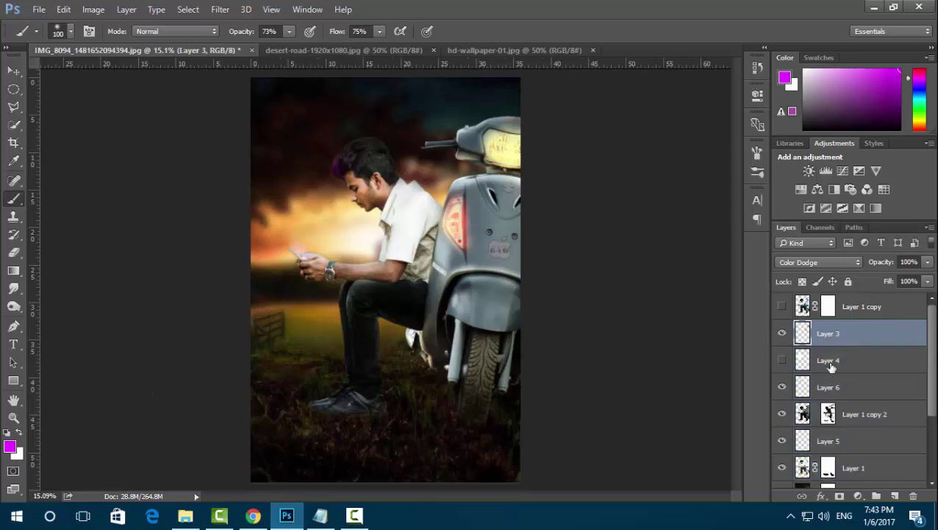
{"action": "left_click", "coordinate": [782, 335]}
{"action": "left_click", "coordinate": [782, 335]}
Select an oval around the scooter headlight and lower its saturation to -35
{"action": "key", "text": "m"}
{"action": "left_click_drag", "start_coordinate": [460, 103], "coordinate": [584, 189]}
{"action": "key", "text": "ctrl+u"}
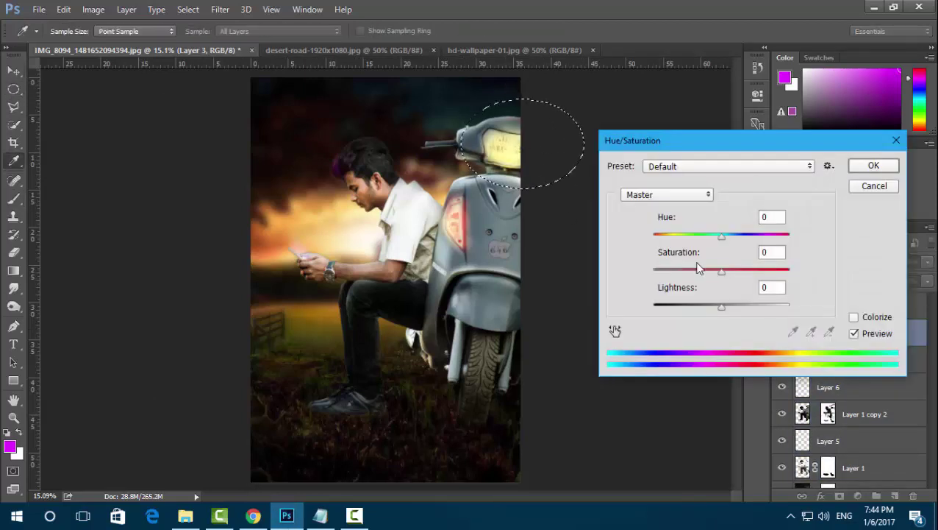
{"action": "left_click_drag", "start_coordinate": [722, 269], "coordinate": [692, 272]}
{"action": "mouse_move", "coordinate": [722, 306]}
{"action": "left_mouse_down"}
{"action": "mouse_move", "coordinate": [740, 306]}
{"action": "mouse_move", "coordinate": [715, 307]}
{"action": "left_mouse_up"}
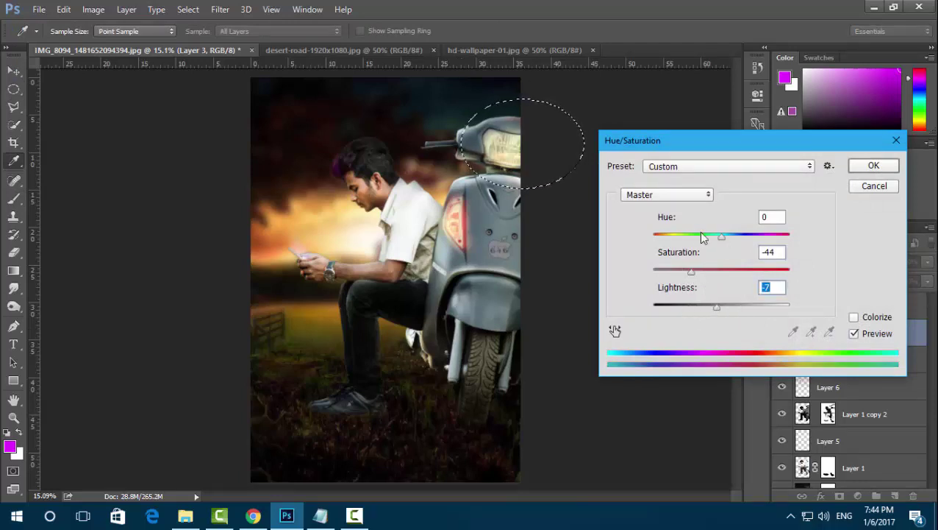
{"action": "left_click_drag", "start_coordinate": [699, 231], "coordinate": [721, 236]}
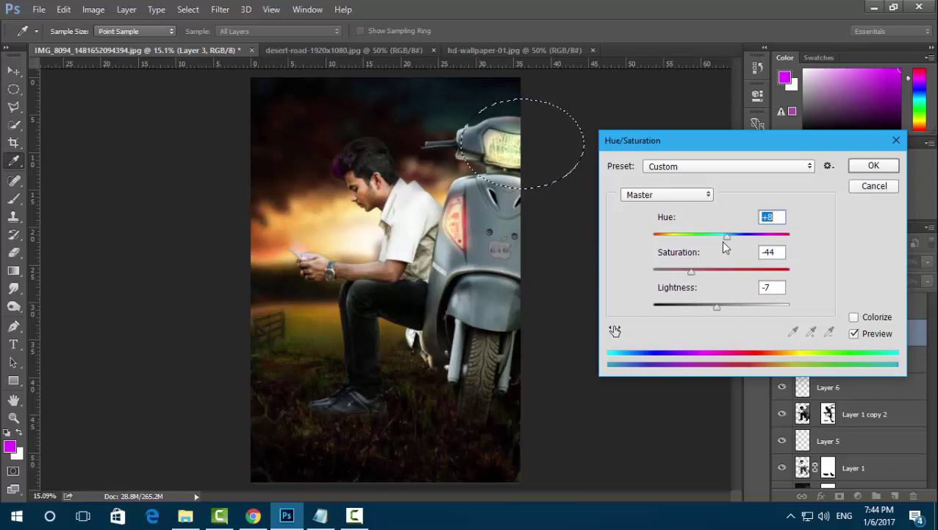
{"action": "left_click_drag", "start_coordinate": [691, 271], "coordinate": [697, 272]}
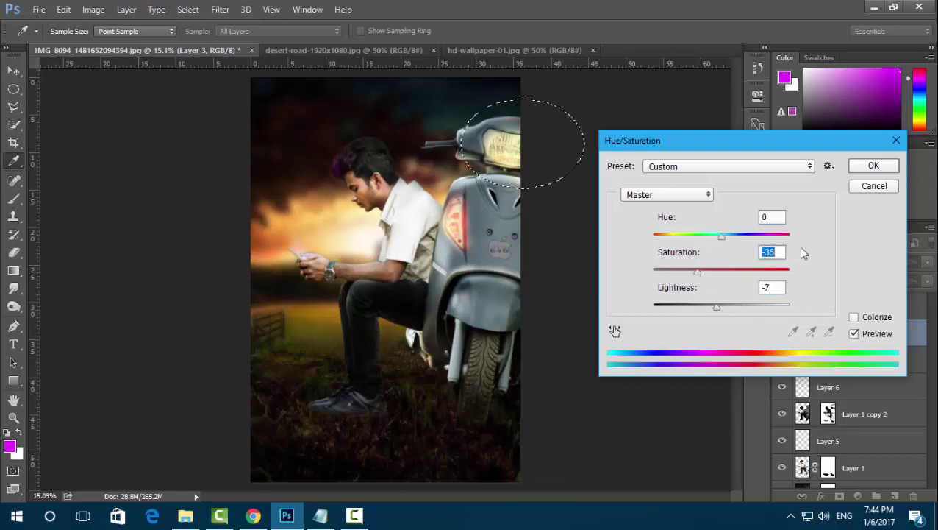
{"action": "left_click", "coordinate": [872, 335]}
{"action": "left_click", "coordinate": [854, 334]}
{"action": "left_click", "coordinate": [874, 166]}
{"action": "key", "text": "m"}
{"action": "left_click", "coordinate": [264, 257]}
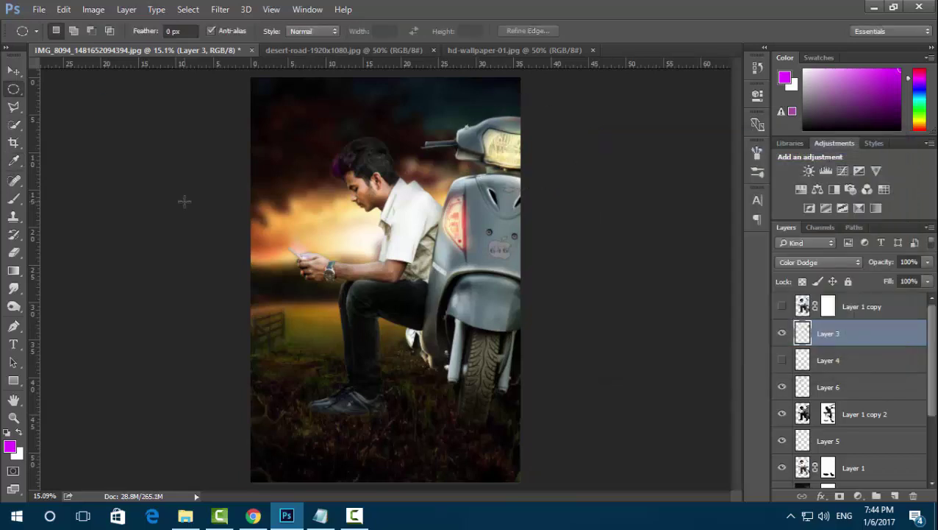
Select an oval around the red tail light and reduce its saturation to -22
{"action": "left_click_drag", "start_coordinate": [437, 183], "coordinate": [481, 262]}
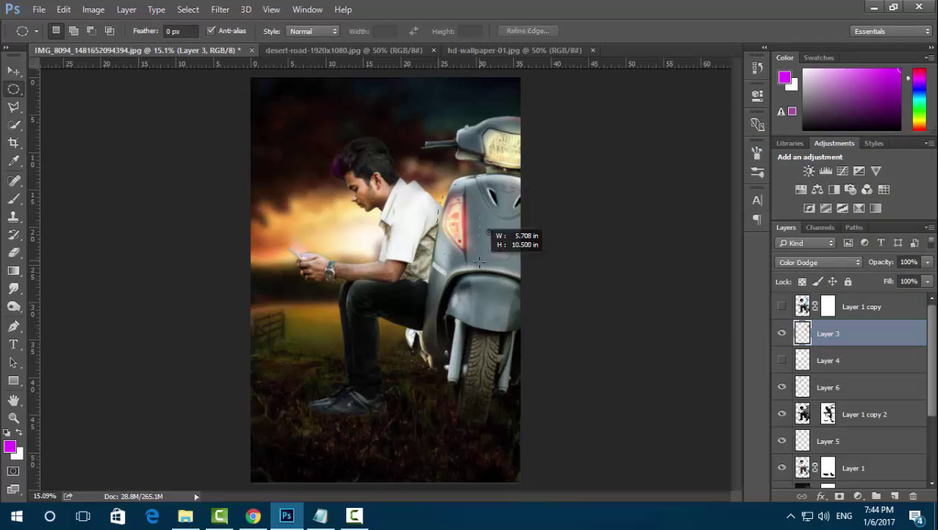
{"action": "key", "text": "ctrl+u"}
{"action": "left_click_drag", "start_coordinate": [722, 270], "coordinate": [707, 272]}
{"action": "key", "text": "Return"}
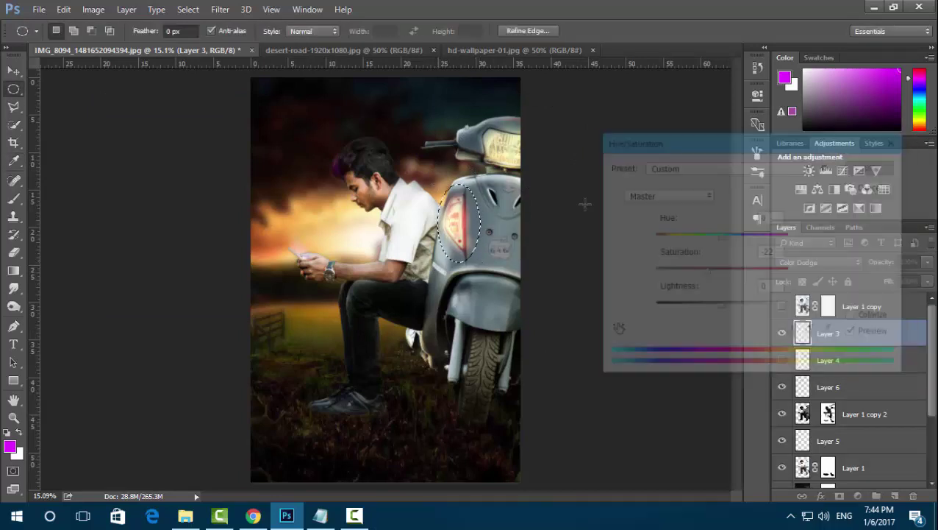
{"action": "left_click", "coordinate": [280, 425]}
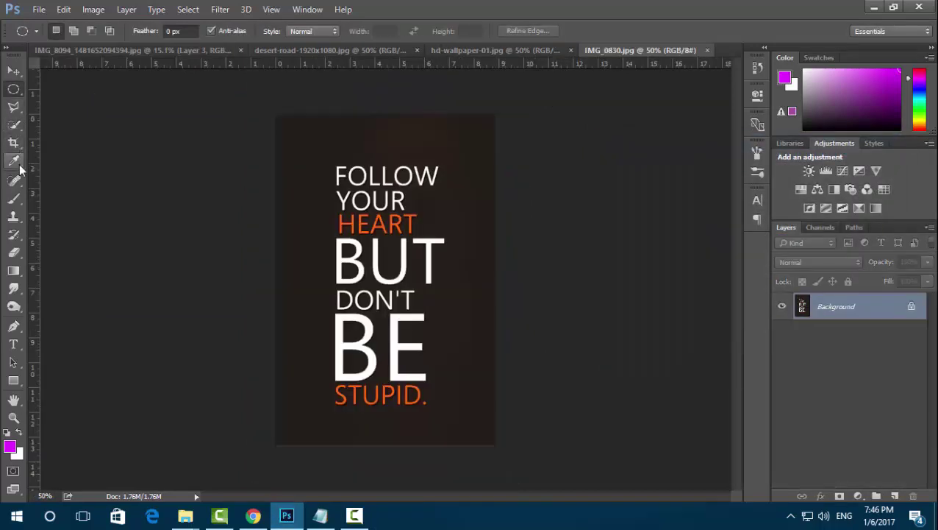
Select the quote poster's dark background by colour with the Magic Wand
{"action": "left_click", "coordinate": [14, 124]}
{"action": "right_click", "coordinate": [13, 124]}
{"action": "left_click", "coordinate": [74, 140]}
{"action": "left_click", "coordinate": [300, 235]}
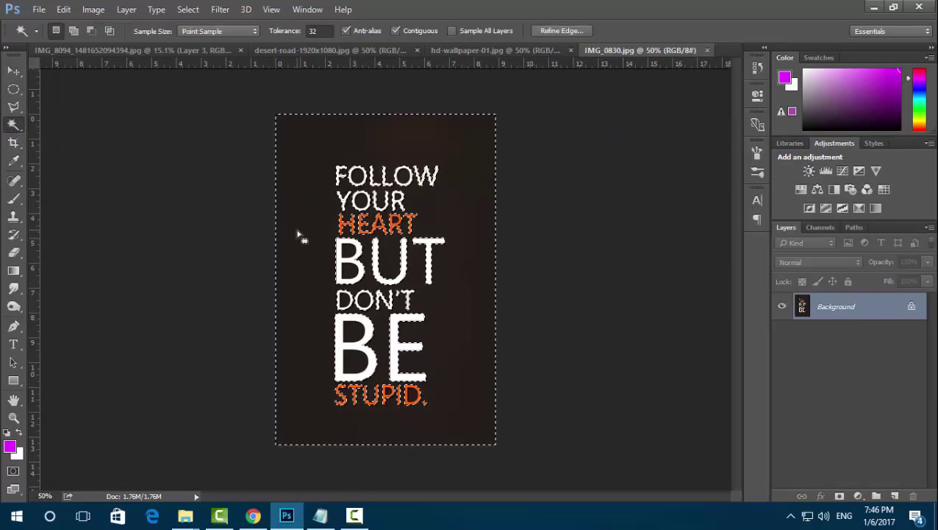
{"action": "key", "text": "shift+F5"}
{"action": "left_click", "coordinate": [559, 157]}
Invert the selection and copy only the quote lettering onto its own layer, hiding the background
{"action": "key", "text": "ctrl+j"}
{"action": "left_click", "coordinate": [782, 333]}
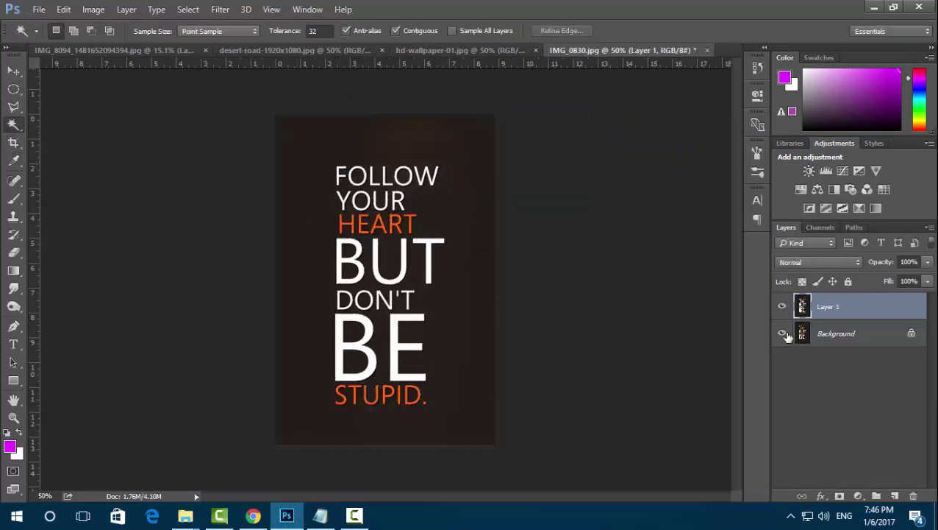
{"action": "left_click", "coordinate": [782, 333]}
{"action": "key", "text": "ctrl+z"}
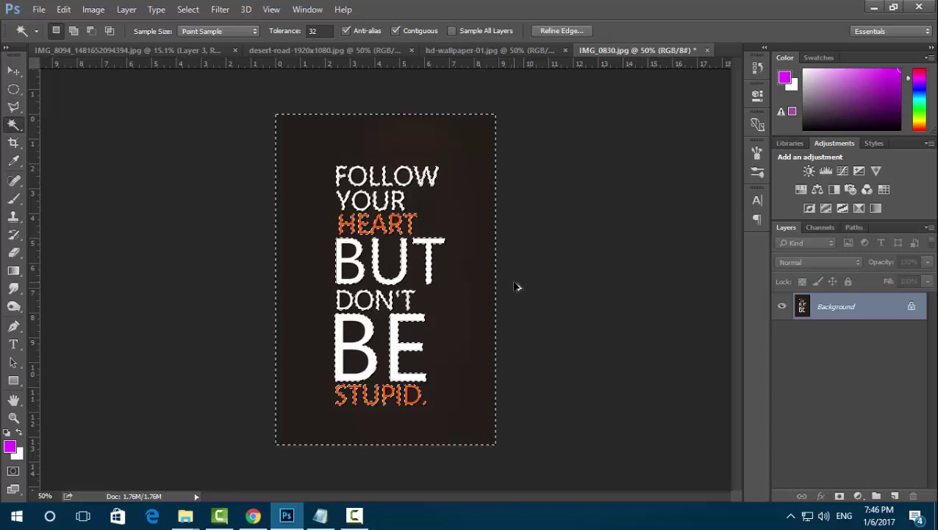
{"action": "key", "text": "ctrl+shift+i"}
{"action": "key", "text": "ctrl+j"}
{"action": "left_click", "coordinate": [782, 333]}
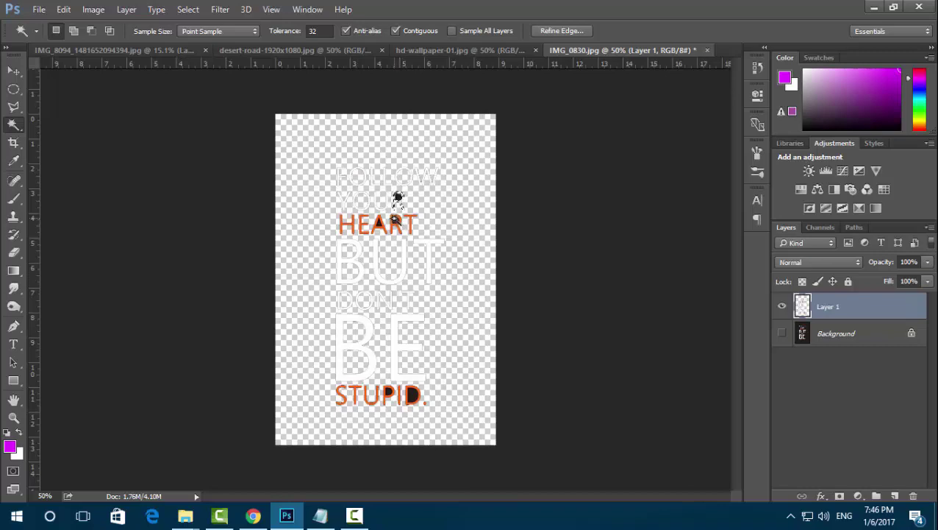
Fit the IMG_0830 quote document on screen and float it in its own window
{"action": "key", "text": "m"}
{"action": "key", "text": "w"}
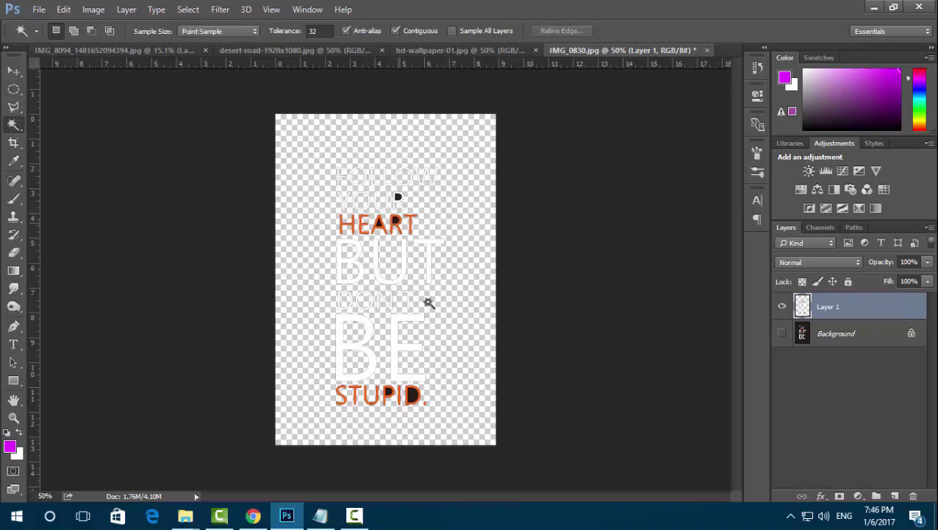
{"action": "scroll", "coordinate": [413, 406], "scroll_direction": "up", "scroll_amount": 3}
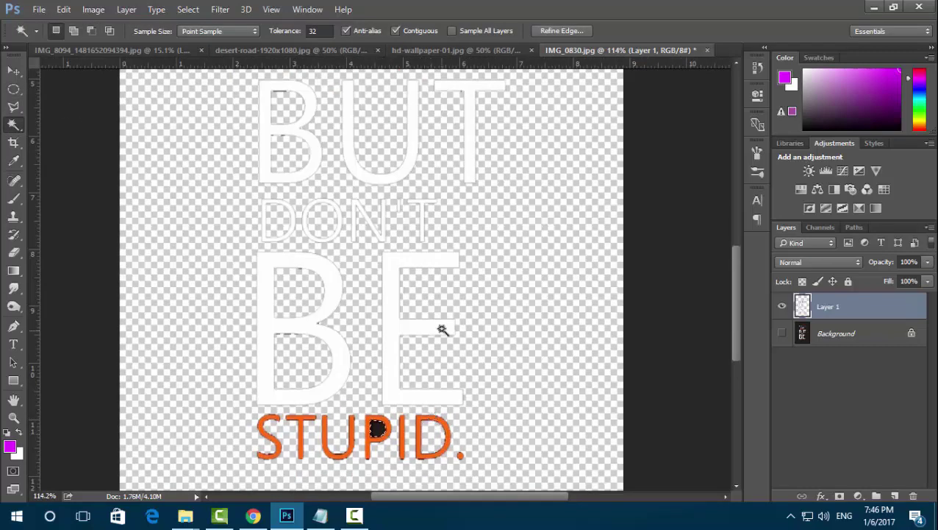
{"action": "scroll", "coordinate": [445, 328], "scroll_direction": "up", "scroll_amount": 3}
{"action": "scroll", "coordinate": [393, 139], "scroll_direction": "up", "scroll_amount": 2}
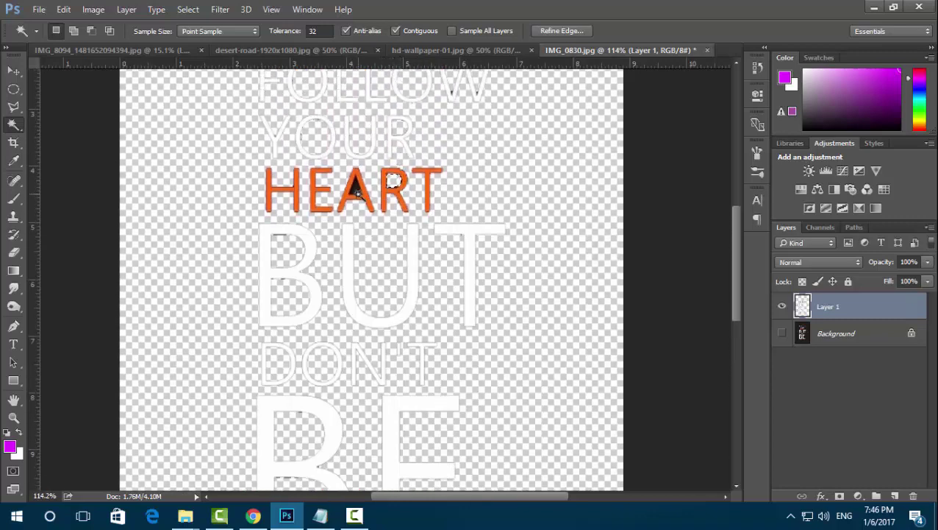
{"action": "left_click", "coordinate": [13, 89]}
{"action": "key", "text": "ctrl+0"}
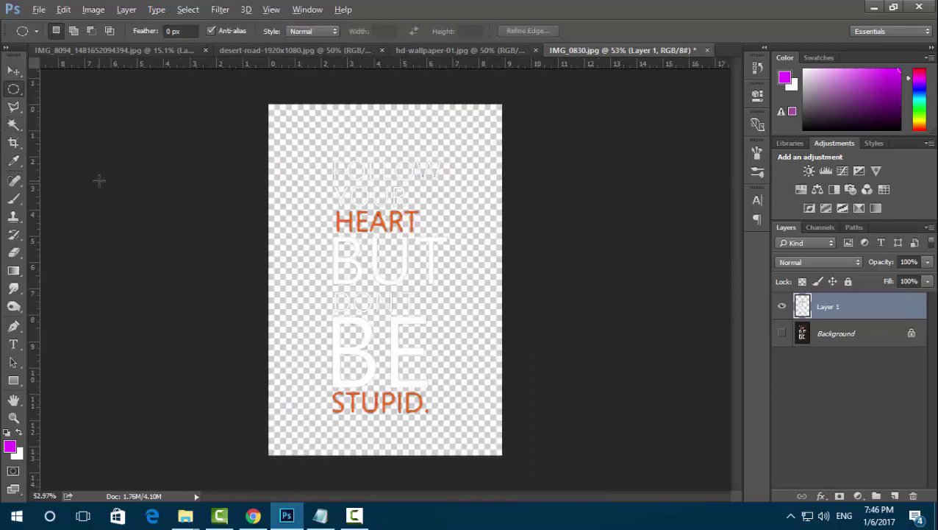
{"action": "left_click_drag", "start_coordinate": [588, 50], "coordinate": [583, 81]}
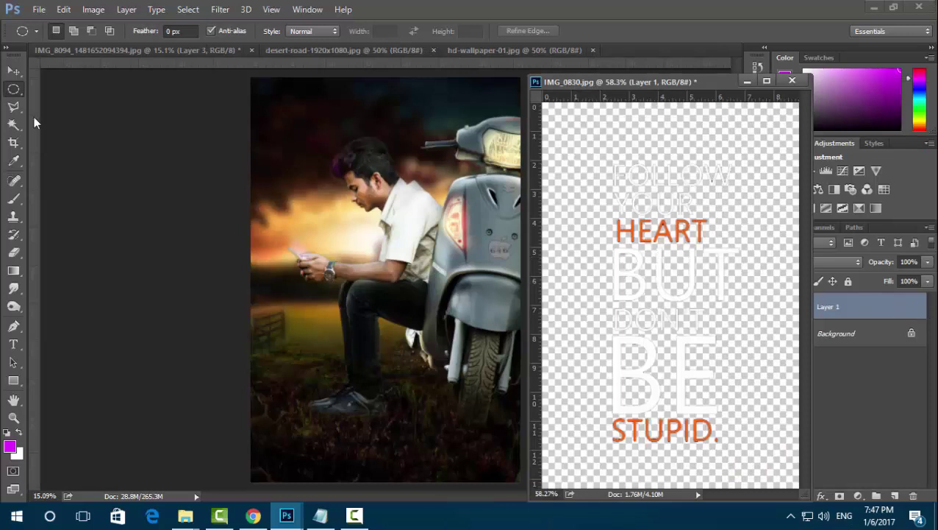
Drag the quote text into the scooter poster and place it, enlarged, at the top left
{"action": "key", "text": "v"}
{"action": "left_click_drag", "start_coordinate": [630, 295], "coordinate": [350, 213]}
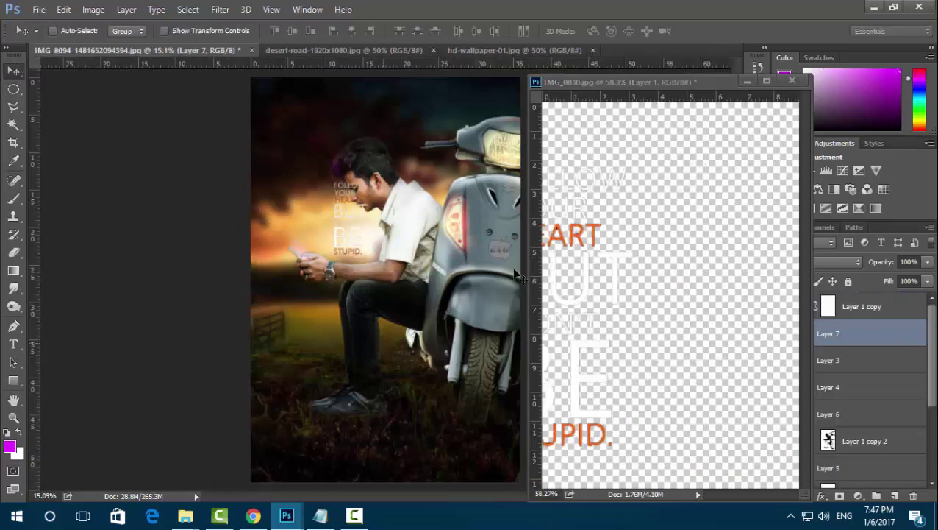
{"action": "left_click", "coordinate": [748, 81]}
{"action": "mouse_move", "coordinate": [386, 254]}
{"action": "left_mouse_down"}
{"action": "mouse_move", "coordinate": [322, 180]}
{"action": "mouse_move", "coordinate": [318, 204]}
{"action": "left_mouse_up"}
{"action": "key", "text": "ctrl+t"}
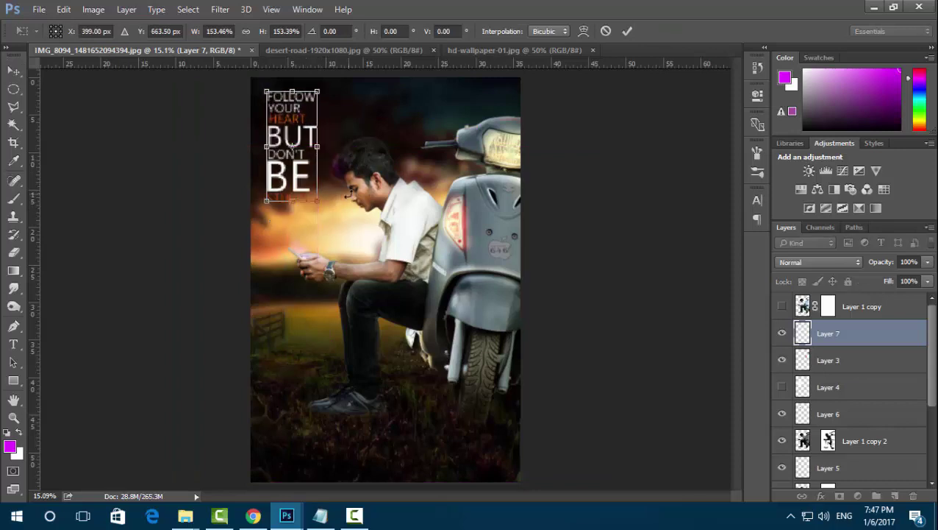
{"action": "key", "text": "Return"}
Blend the quote layer in Linear Dodge (Add) and shrink it slightly
{"action": "left_click", "coordinate": [827, 262]}
{"action": "left_click", "coordinate": [834, 264]}
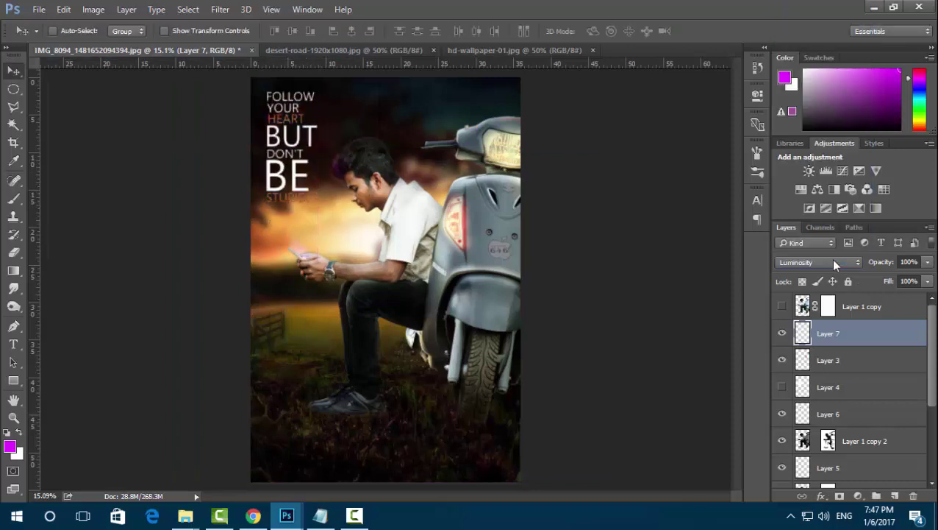
{"action": "left_click", "coordinate": [834, 264]}
{"action": "left_click", "coordinate": [809, 106]}
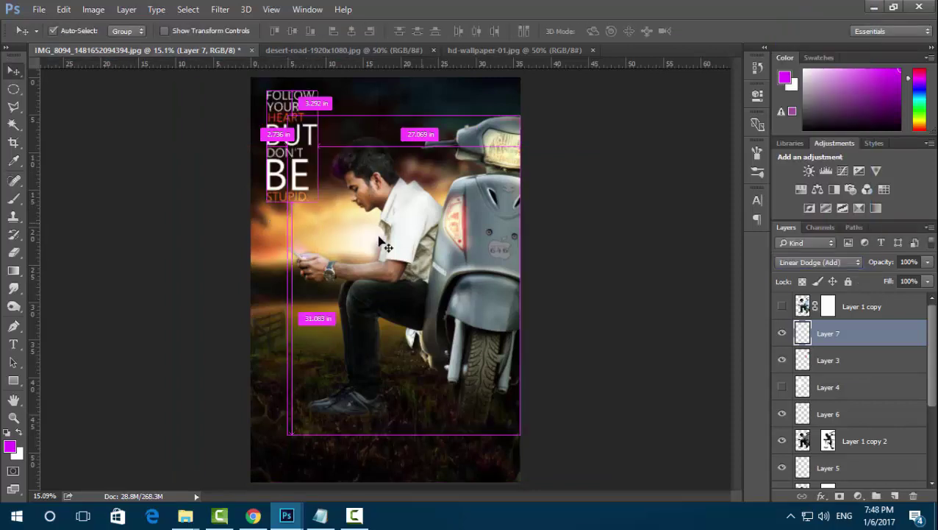
{"action": "key", "text": "ctrl+t"}
{"action": "left_click_drag", "start_coordinate": [318, 200], "coordinate": [314, 192]}
{"action": "key", "text": "Return"}
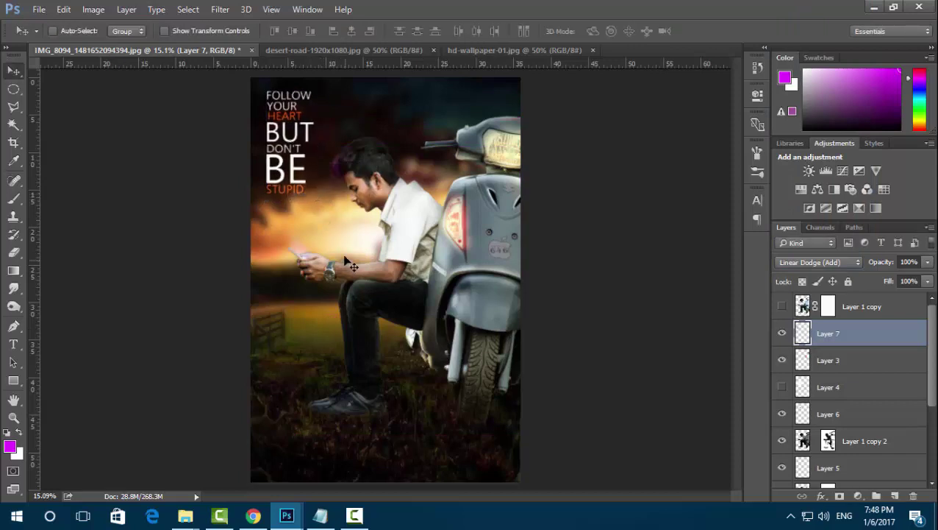
{"action": "scroll", "coordinate": [345, 263], "scroll_direction": "down", "scroll_amount": 2}
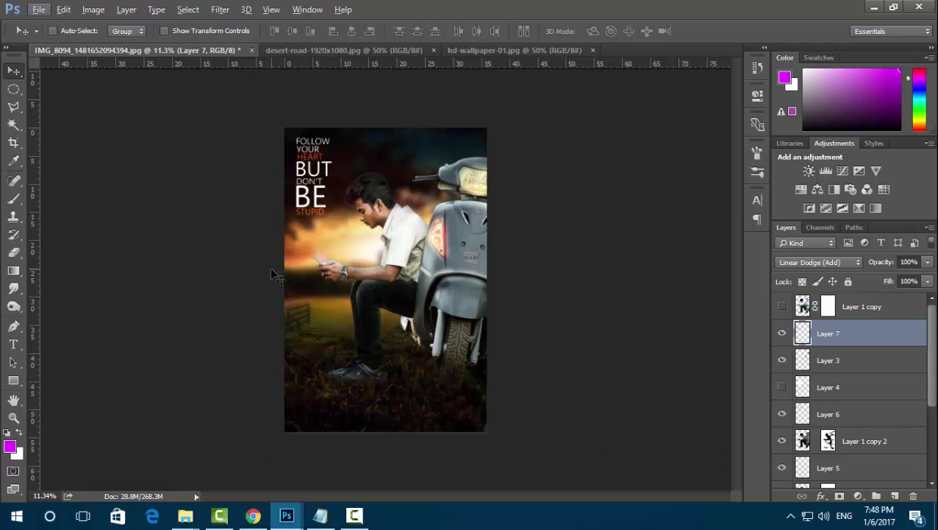
Close the desert-road and hd-wallpaper-01 documents and return to the IMG_8094 poster
{"action": "left_click", "coordinate": [433, 50]}
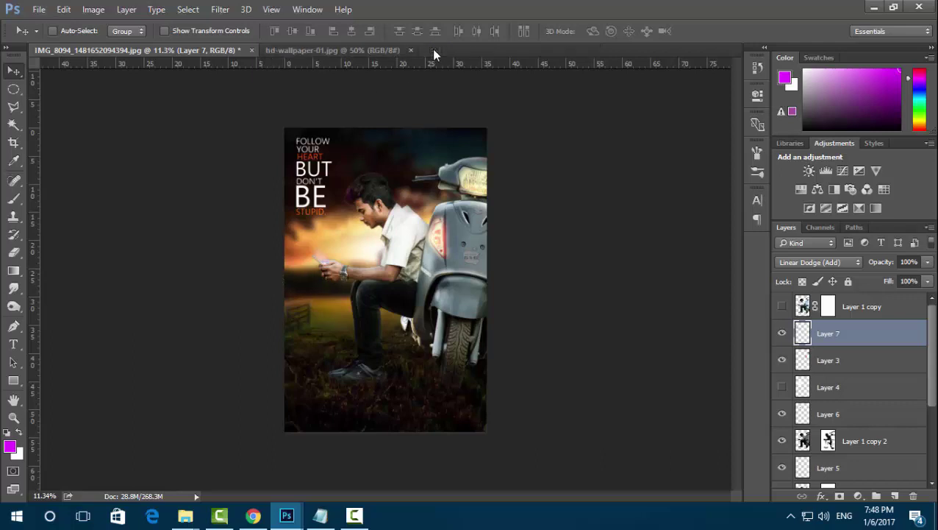
{"action": "left_click", "coordinate": [410, 50]}
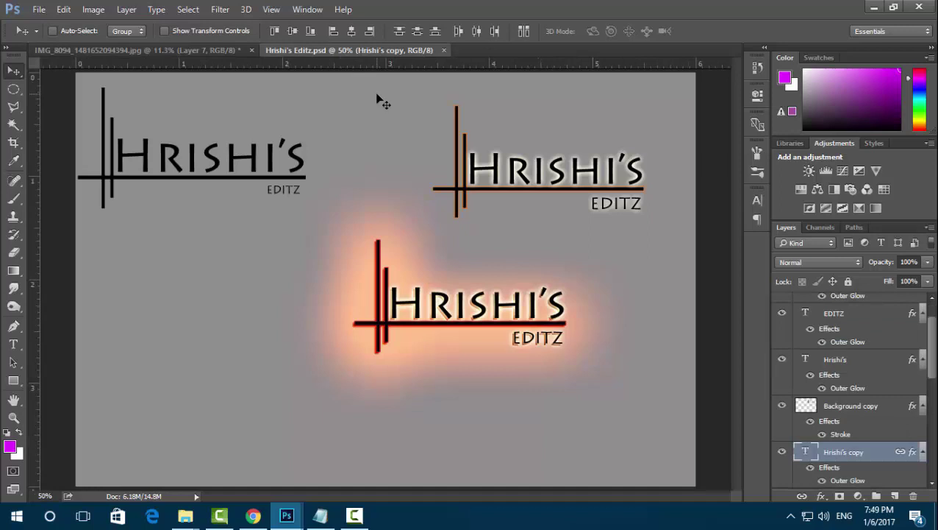
{"action": "left_click", "coordinate": [207, 48]}
Duplicate the man's Layer 1 copy 2 cutout layer
{"action": "left_click", "coordinate": [845, 416]}
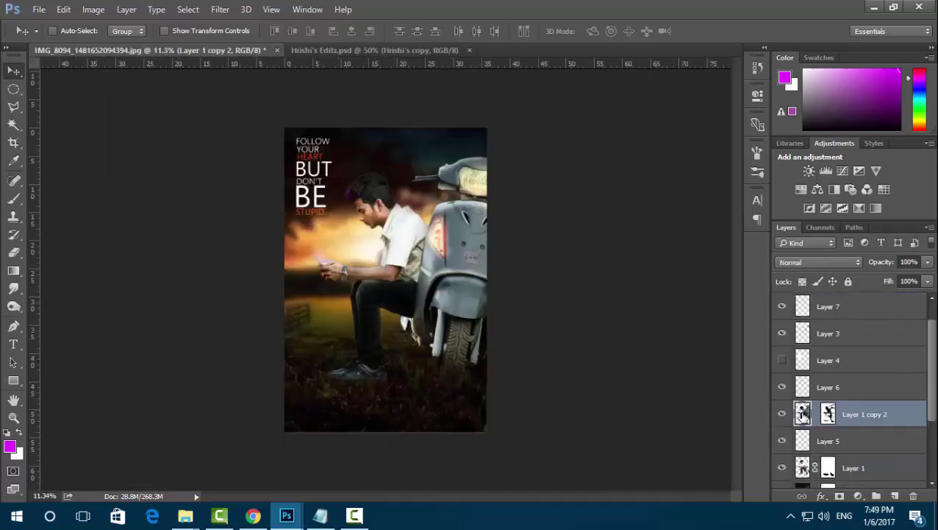
{"action": "key", "text": "ctrl+j"}
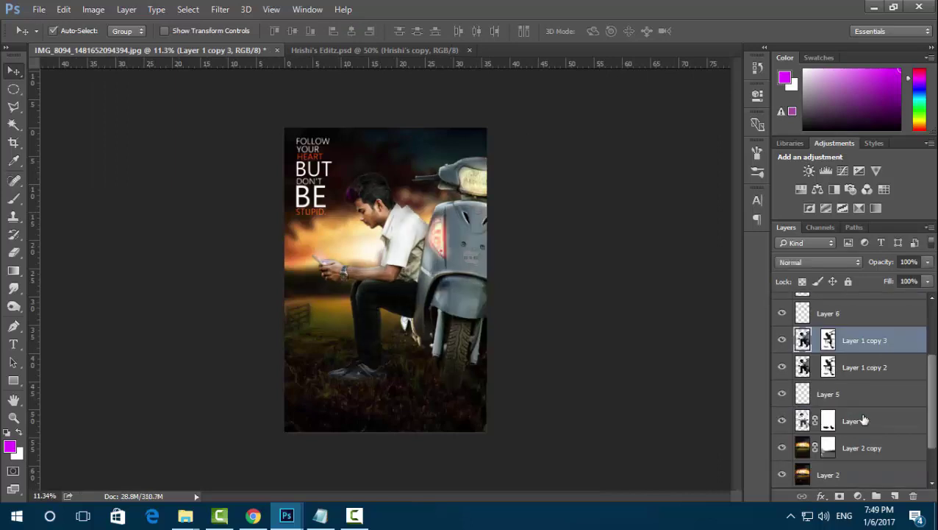
{"action": "key", "text": "ctrl"}
{"action": "left_click", "coordinate": [220, 9]}
{"action": "left_click", "coordinate": [846, 364]}
{"action": "left_click", "coordinate": [846, 363]}
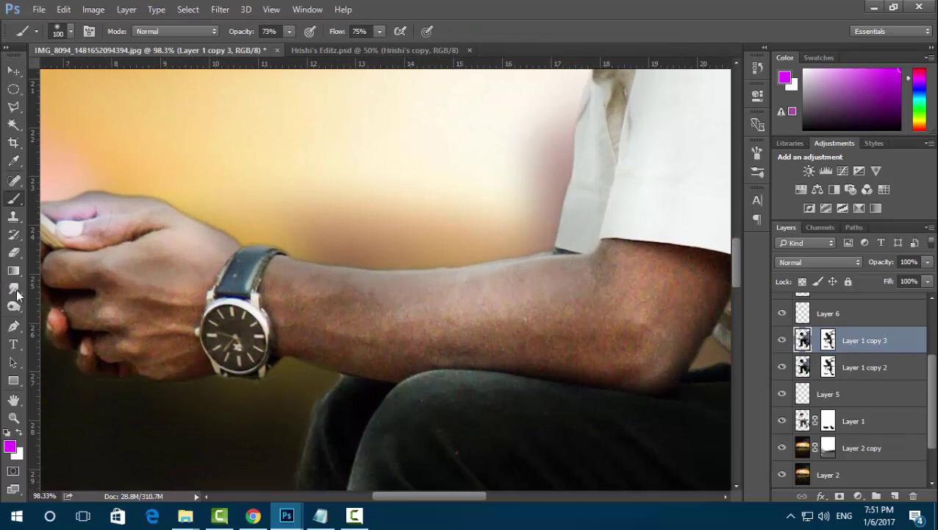
Set up the Blur Tool at size 90 and 90% strength on Layer 1
{"action": "right_click", "coordinate": [13, 288]}
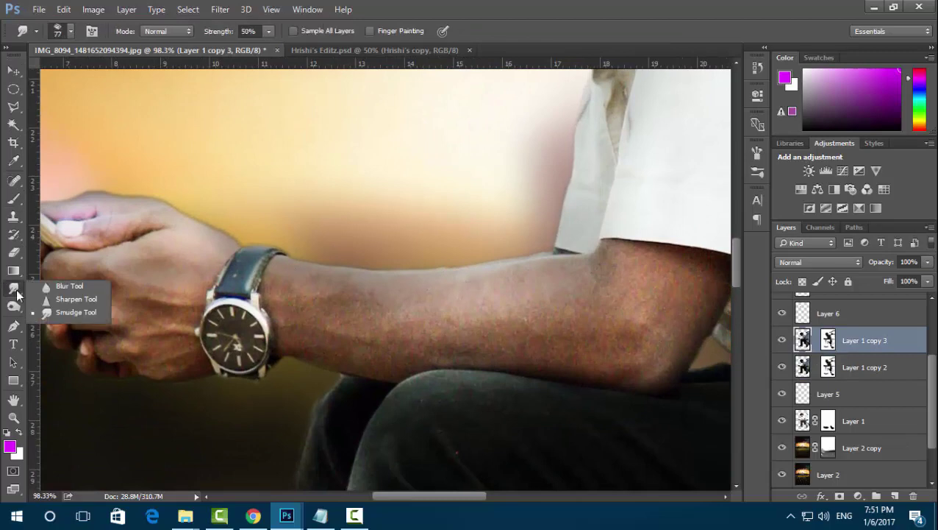
{"action": "left_click", "coordinate": [55, 310]}
{"action": "right_click", "coordinate": [13, 289]}
{"action": "left_click", "coordinate": [70, 335]}
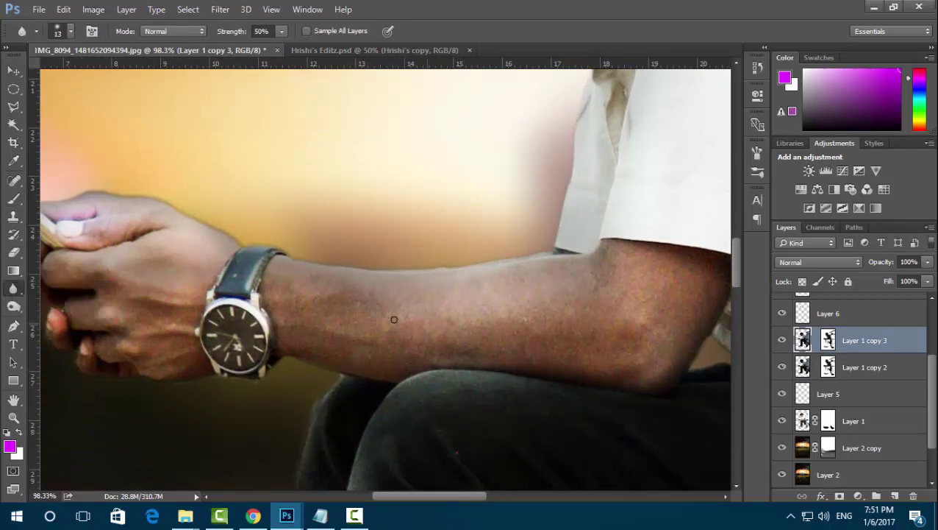
{"action": "key", "text": "bracketright"}
{"action": "key", "text": "bracketright"}
{"action": "key", "text": "bracketright"}
{"action": "left_click", "coordinate": [301, 271]}
{"action": "left_click", "coordinate": [800, 425]}
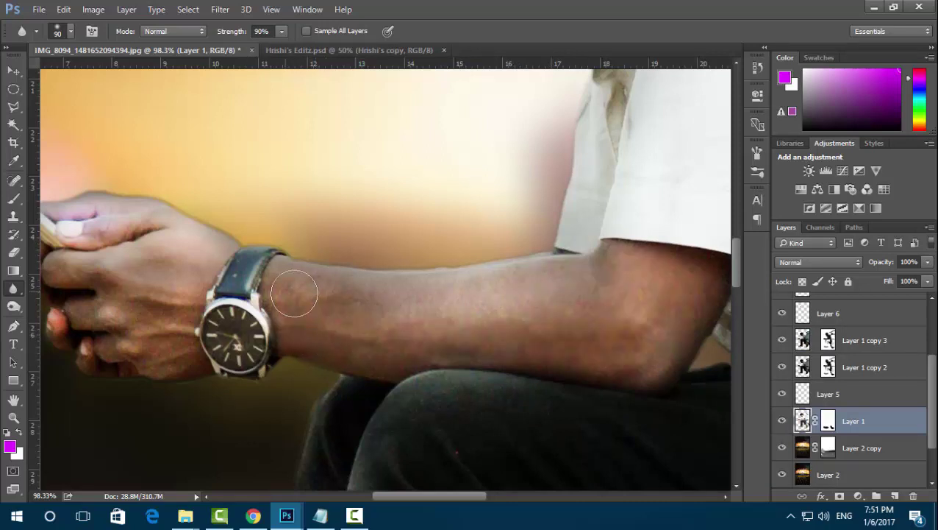
Blur the skin on the man's hand, arm and face, then set Levels white input to 235
{"action": "scroll", "coordinate": [429, 334], "scroll_direction": "left", "scroll_amount": 3}
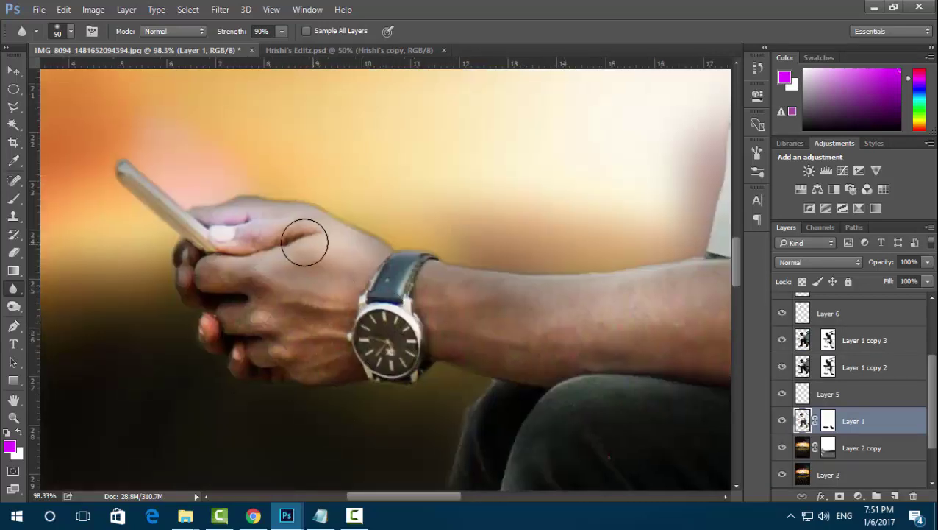
{"action": "mouse_move", "coordinate": [556, 373]}
{"action": "left_mouse_down"}
{"action": "mouse_move", "coordinate": [434, 349]}
{"action": "mouse_move", "coordinate": [514, 352]}
{"action": "left_mouse_up"}
{"action": "mouse_move", "coordinate": [666, 298]}
{"action": "left_mouse_down"}
{"action": "mouse_move", "coordinate": [558, 437]}
{"action": "mouse_move", "coordinate": [605, 526]}
{"action": "left_mouse_up"}
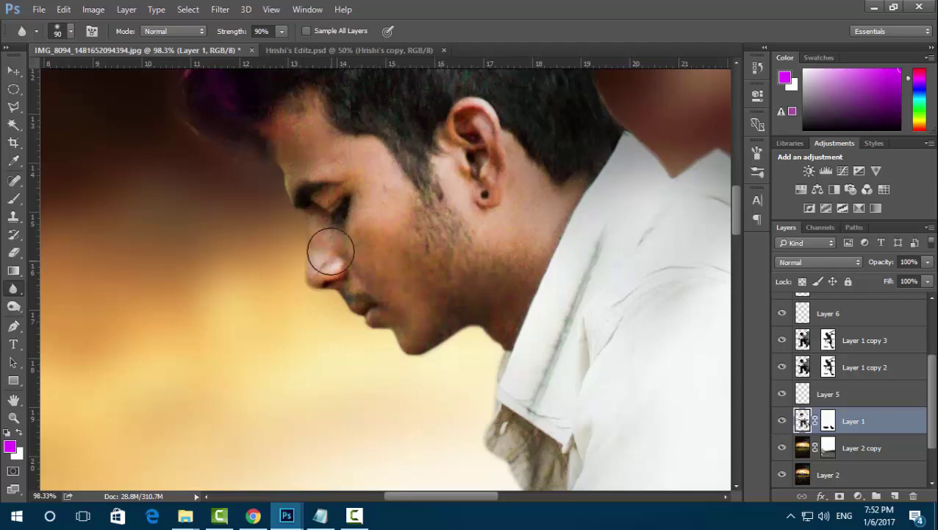
{"action": "scroll", "coordinate": [382, 295], "scroll_direction": "down", "scroll_amount": 2}
{"action": "scroll", "coordinate": [369, 289], "scroll_direction": "down", "scroll_amount": 2}
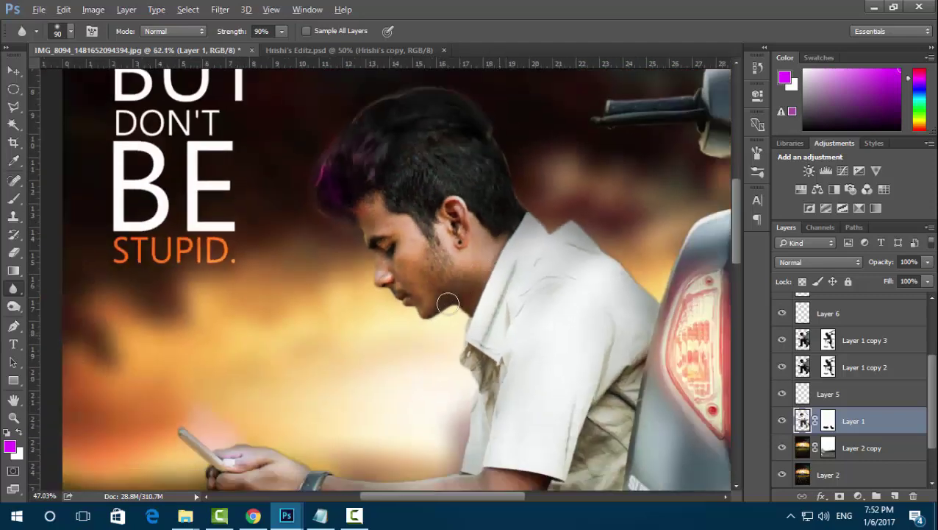
{"action": "scroll", "coordinate": [379, 272], "scroll_direction": "down", "scroll_amount": 2}
{"action": "scroll", "coordinate": [390, 254], "scroll_direction": "down", "scroll_amount": 1}
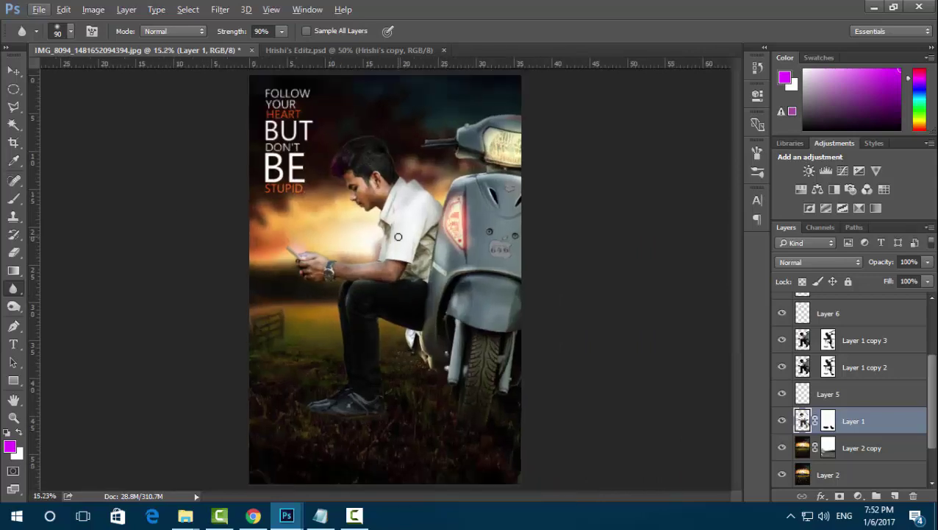
{"action": "key", "text": "ctrl+l"}
{"action": "left_click_drag", "start_coordinate": [800, 312], "coordinate": [786, 312]}
Apply the Levels change, then drag the glowing logo from the logo PSD into the poster's bottom-left
{"action": "left_click", "coordinate": [852, 201]}
{"action": "key", "text": "ctrl+alt+a"}
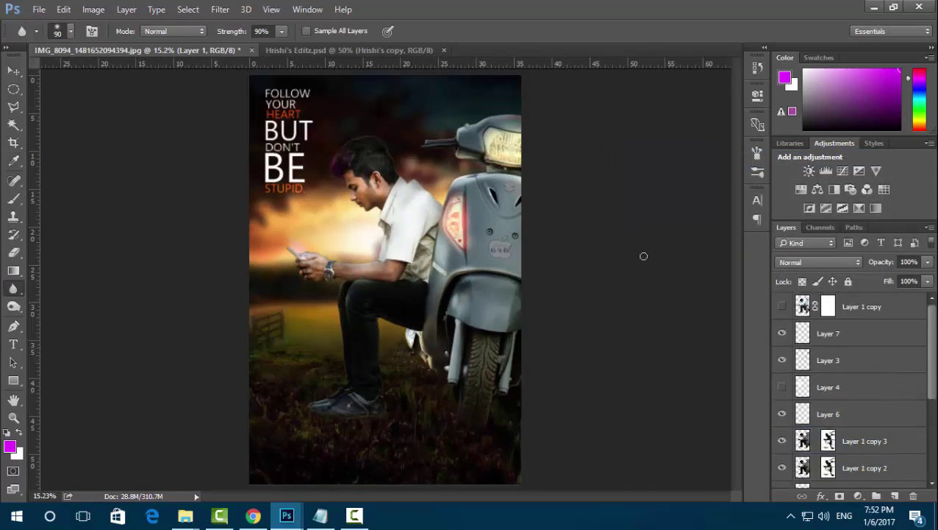
{"action": "left_click_drag", "start_coordinate": [349, 50], "coordinate": [372, 86]}
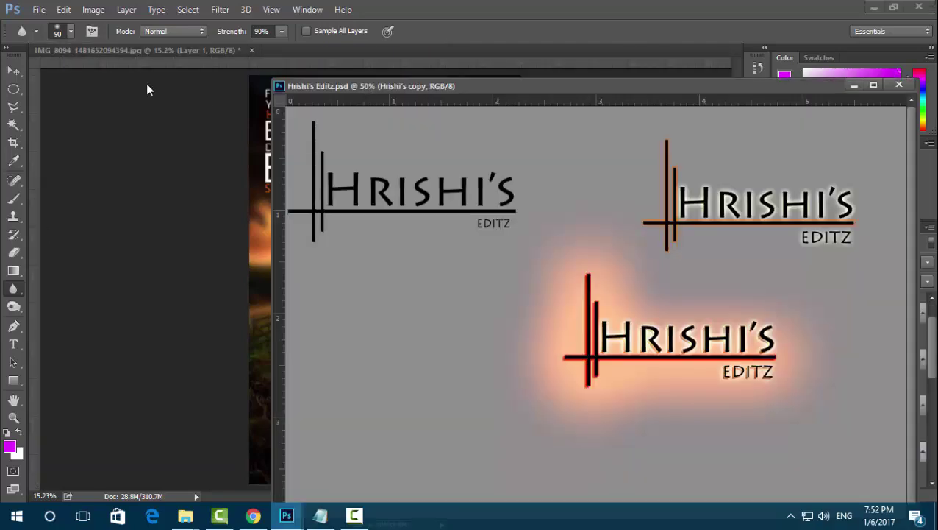
{"action": "left_click", "coordinate": [12, 71]}
{"action": "mouse_move", "coordinate": [584, 257]}
{"action": "left_mouse_down"}
{"action": "mouse_move", "coordinate": [269, 305]}
{"action": "mouse_move", "coordinate": [299, 461]}
{"action": "left_mouse_up"}
{"action": "left_click", "coordinate": [854, 84]}
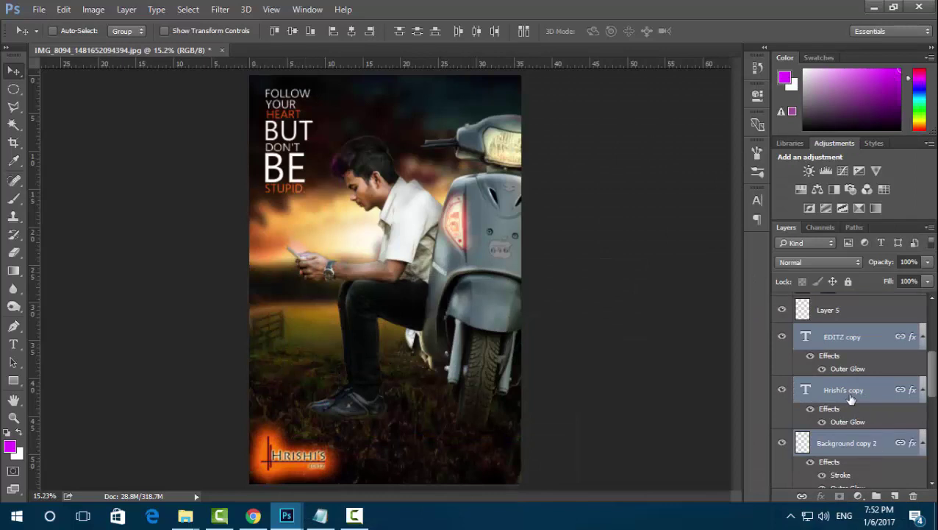
{"action": "scroll", "coordinate": [851, 399], "scroll_direction": "down", "scroll_amount": 3}
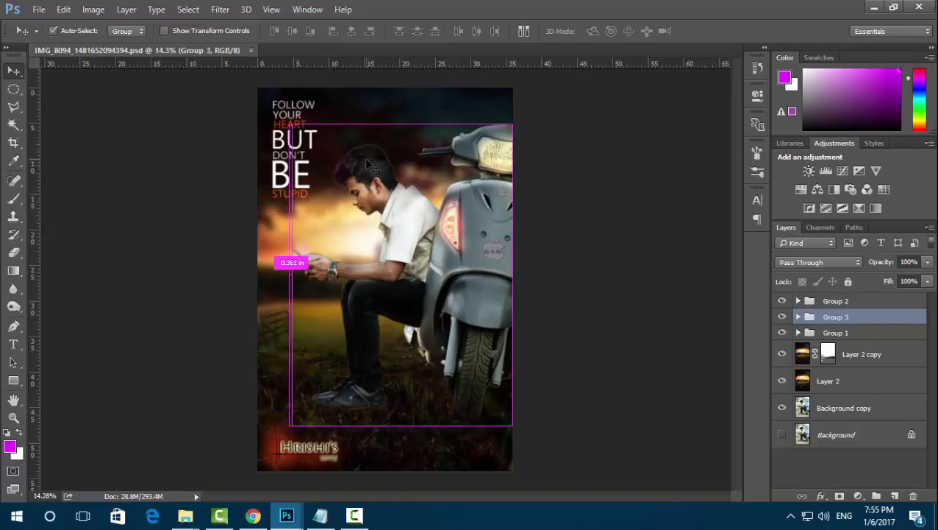
Start saving the poster under a new name in Photoshop (PSD) format
{"action": "key", "text": "ctrl+shift+s"}
{"action": "left_click", "coordinate": [381, 275]}
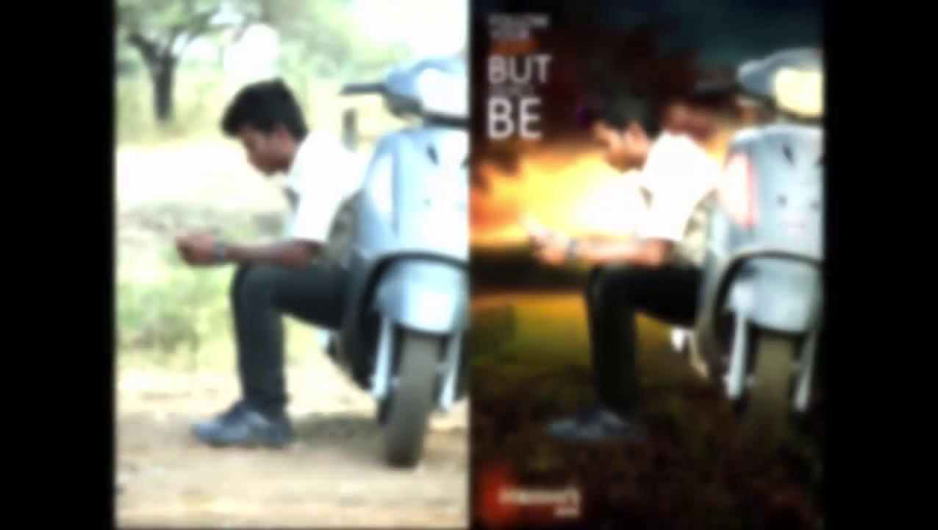